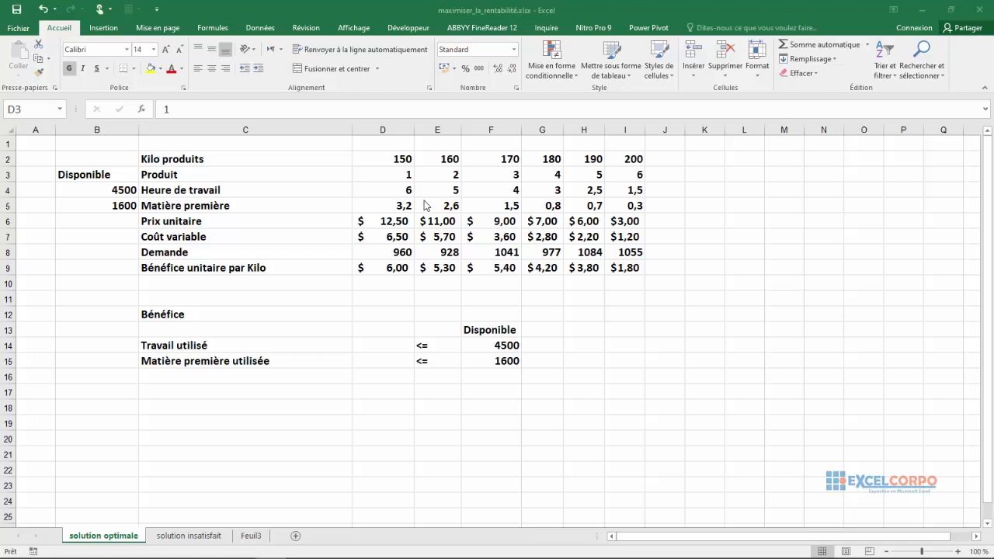
Step: Examine the product numbers in row 3 and the Demande figures in row 8 of the solution optimale sheet
{"action": "left_click", "coordinate": [357, 179]}
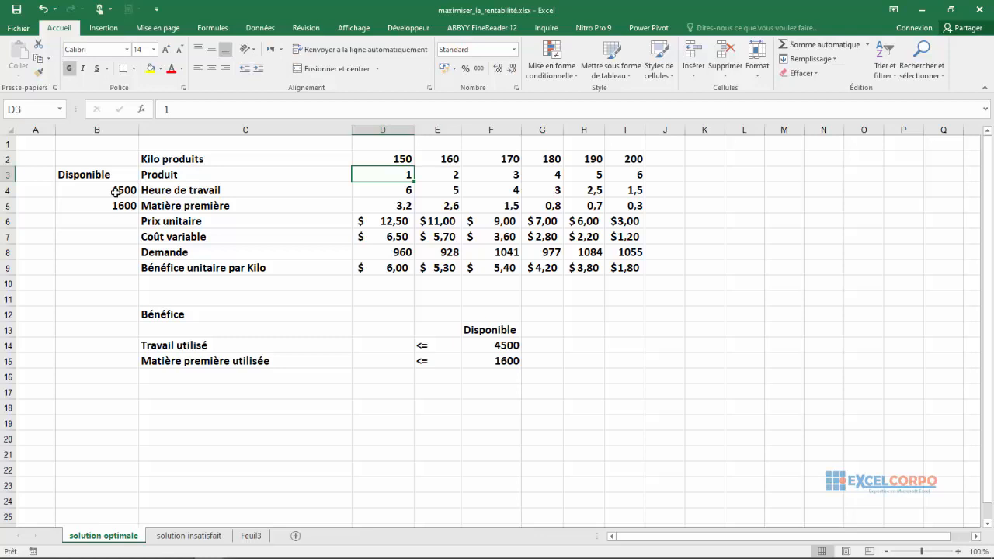
{"action": "left_click", "coordinate": [6, 253]}
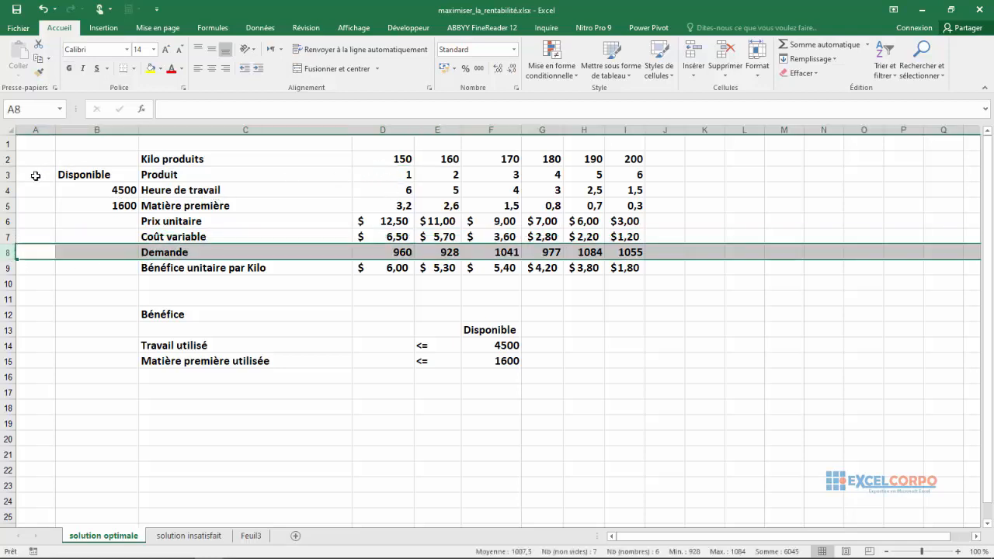
{"action": "left_click", "coordinate": [7, 174]}
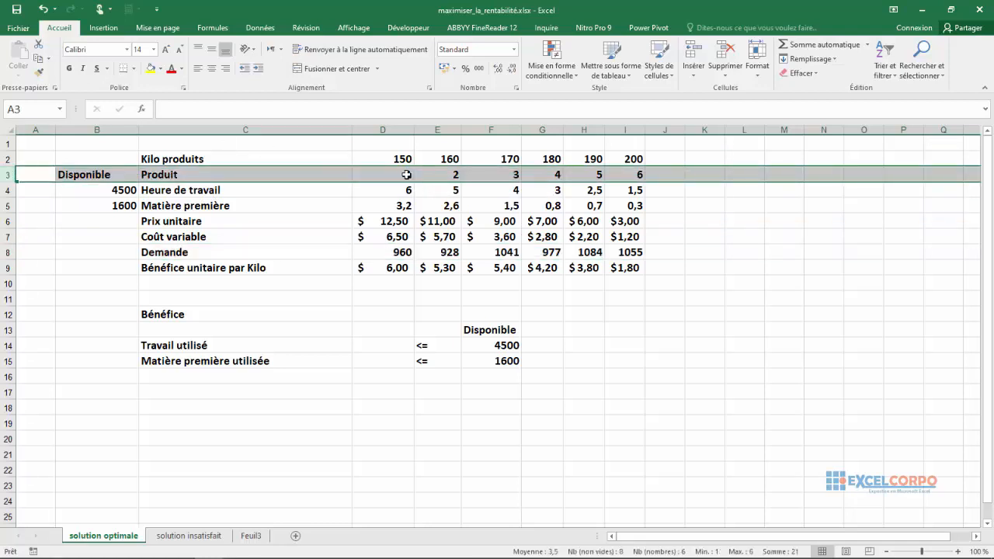
{"action": "left_click_drag", "start_coordinate": [408, 175], "coordinate": [667, 176]}
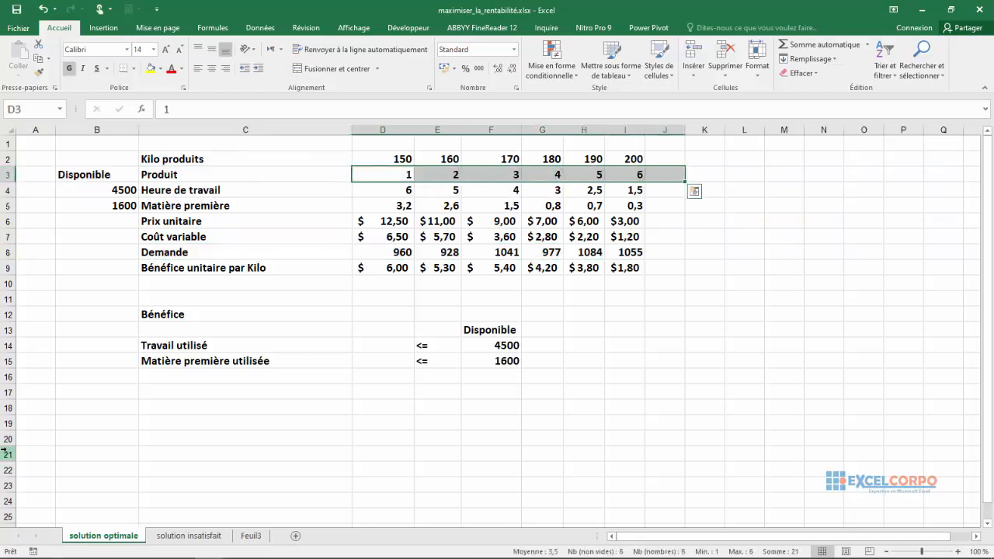
{"action": "left_click", "coordinate": [6, 252]}
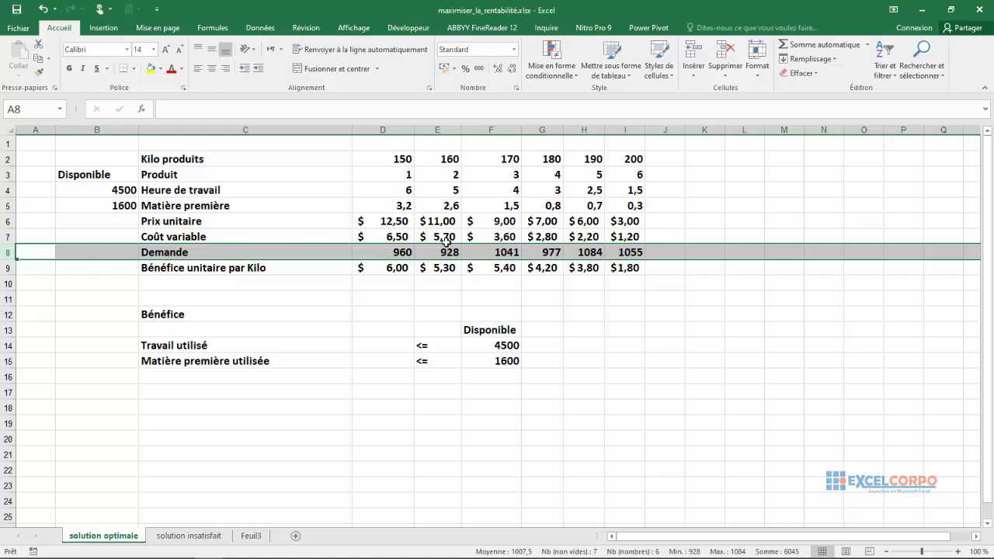
{"action": "left_click", "coordinate": [712, 221]}
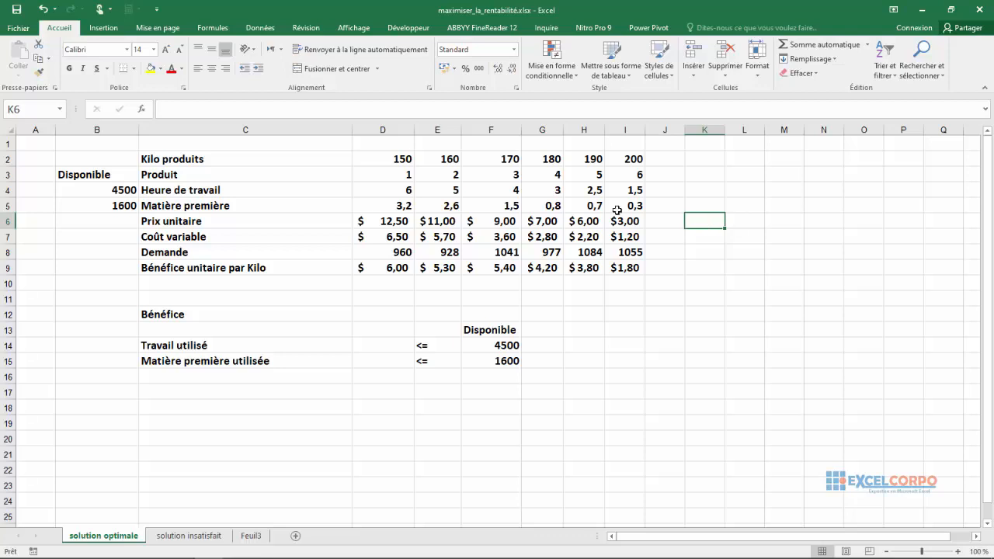
{"action": "left_click", "coordinate": [383, 225]}
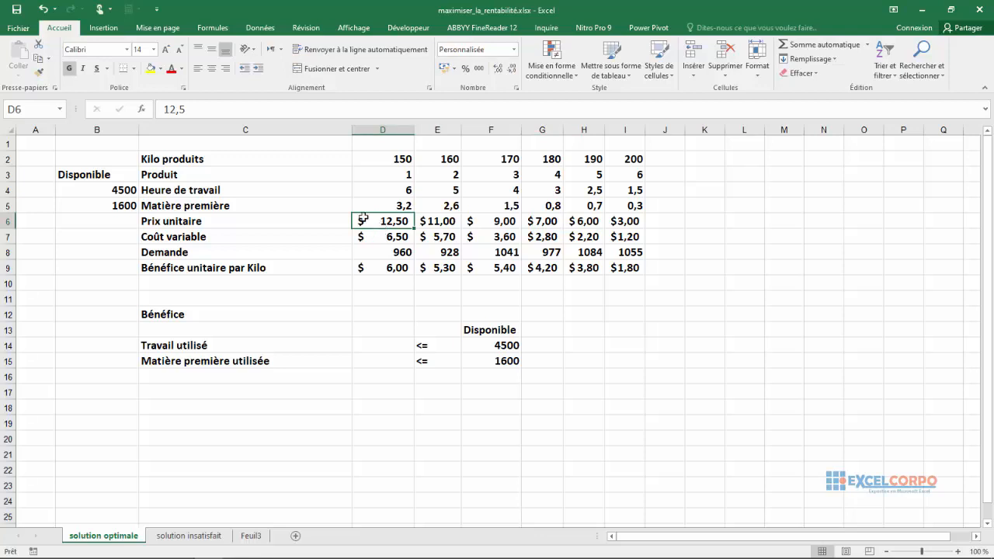
Step: Review the Kilo produits quantity in row 2 for each product, along with the product numbers in D3:I3
{"action": "left_click_drag", "start_coordinate": [10, 151], "coordinate": [10, 157]}
{"action": "left_click", "coordinate": [8, 159]}
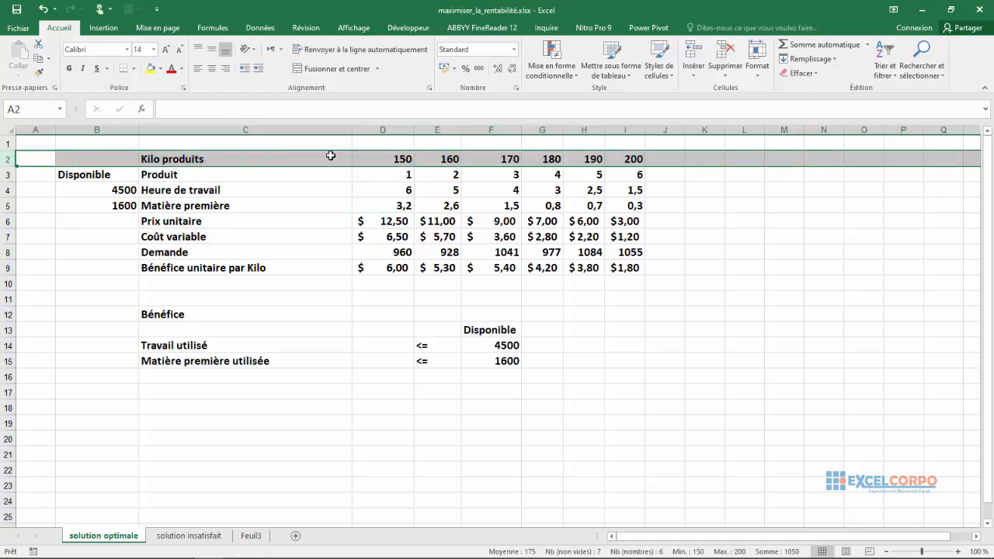
{"action": "left_click", "coordinate": [409, 176]}
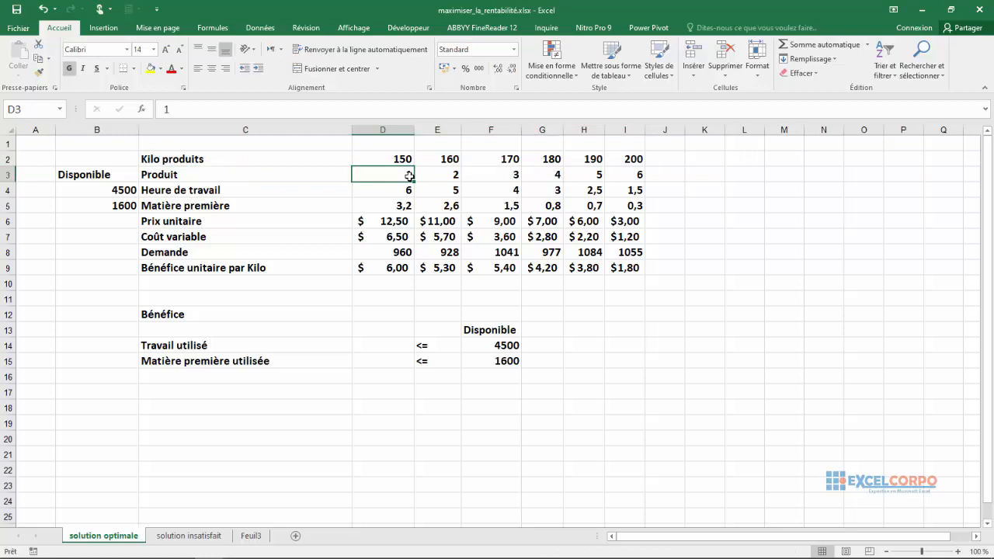
{"action": "left_click", "coordinate": [391, 163]}
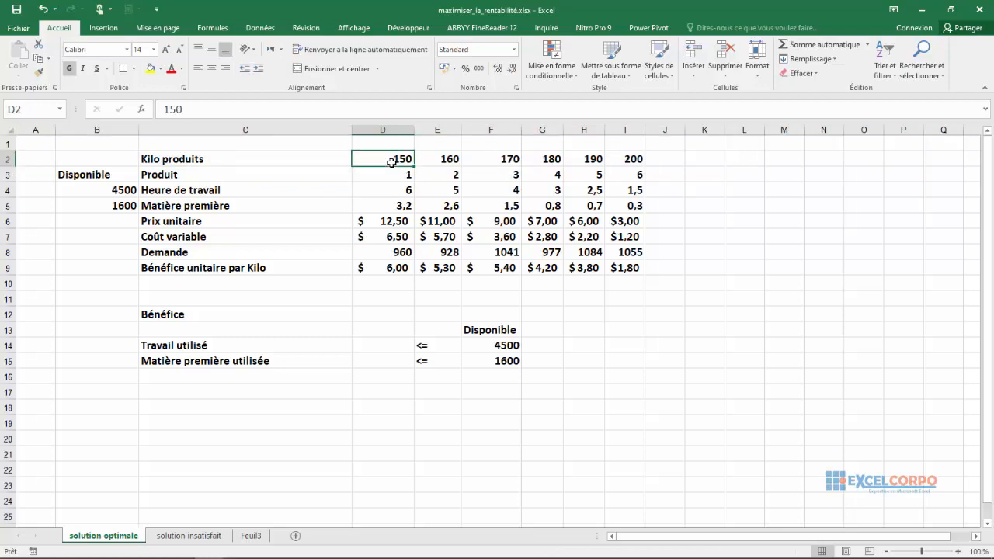
{"action": "left_click", "coordinate": [459, 176]}
{"action": "left_click", "coordinate": [448, 159]}
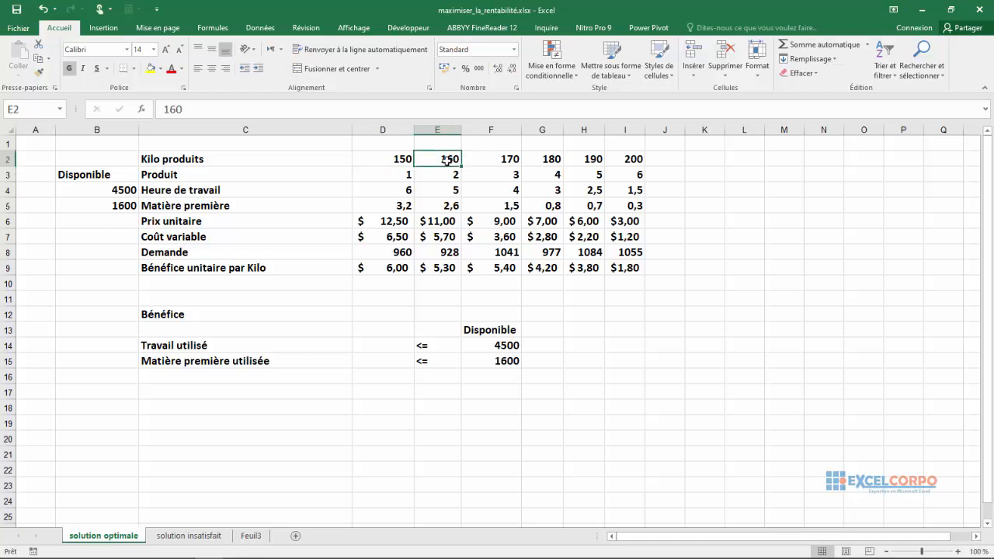
{"action": "left_click", "coordinate": [491, 160]}
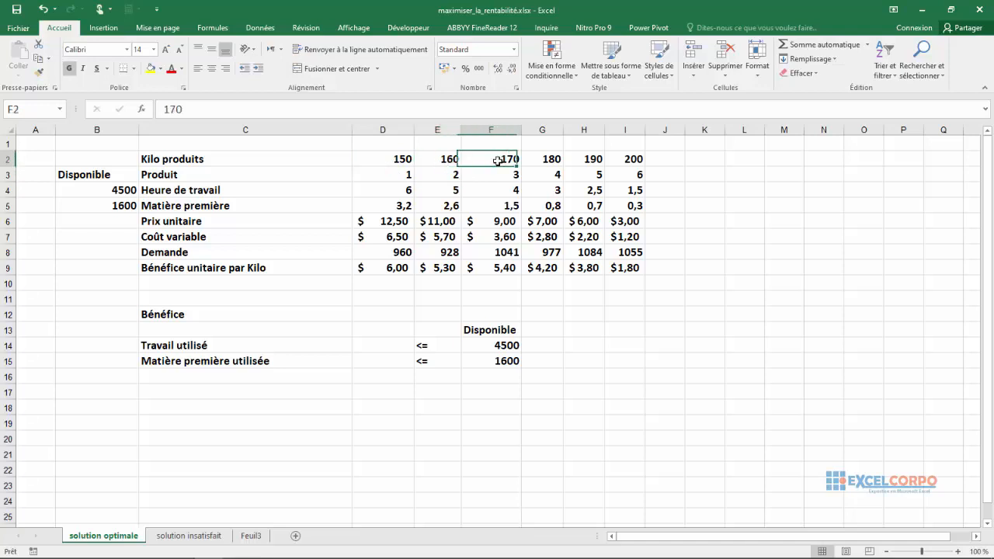
{"action": "left_click", "coordinate": [552, 160]}
{"action": "left_click", "coordinate": [593, 159]}
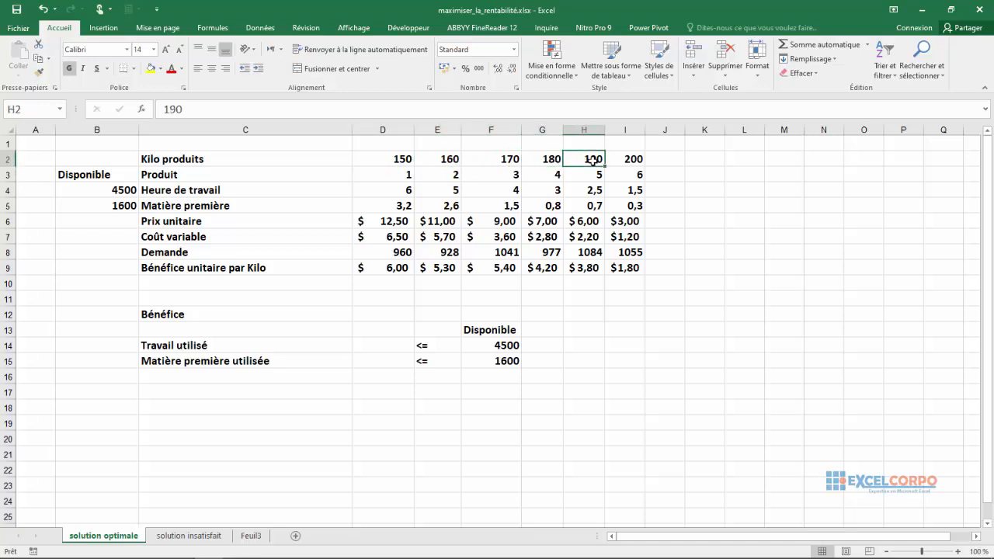
{"action": "left_click", "coordinate": [634, 159]}
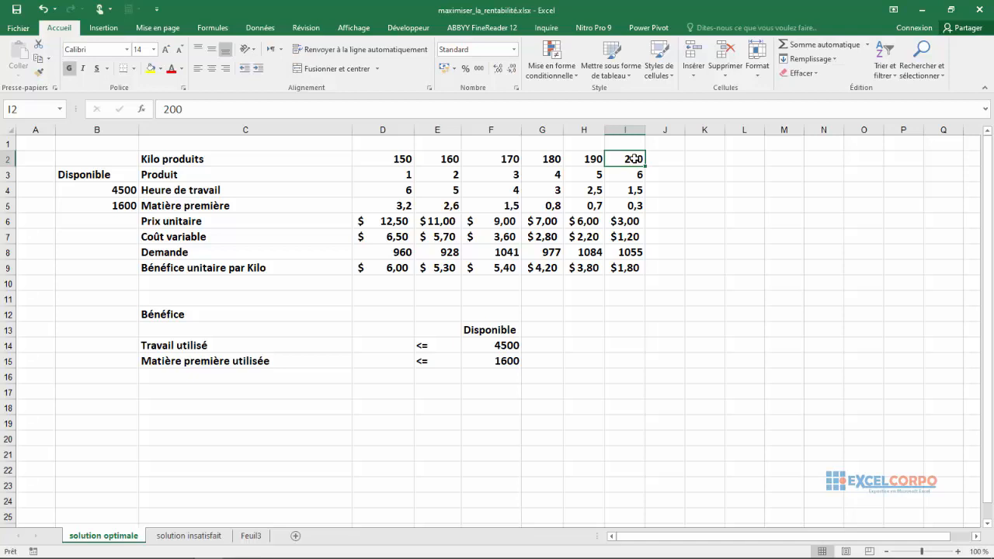
{"action": "left_click", "coordinate": [391, 179]}
{"action": "left_click_drag", "start_coordinate": [391, 179], "coordinate": [628, 174]}
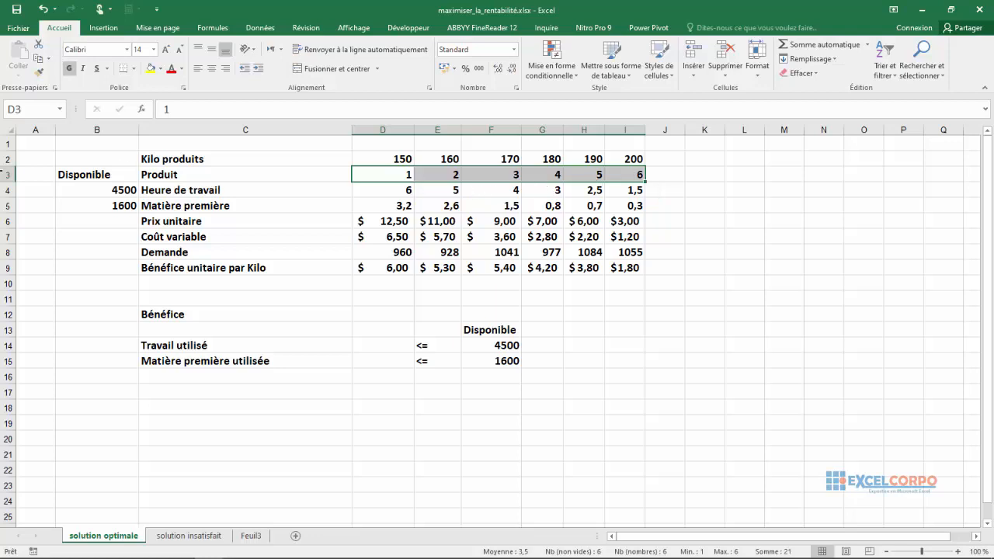
Step: Review the Heure de travail values in row 4 for each product, from D4 through I4
{"action": "left_click", "coordinate": [7, 190]}
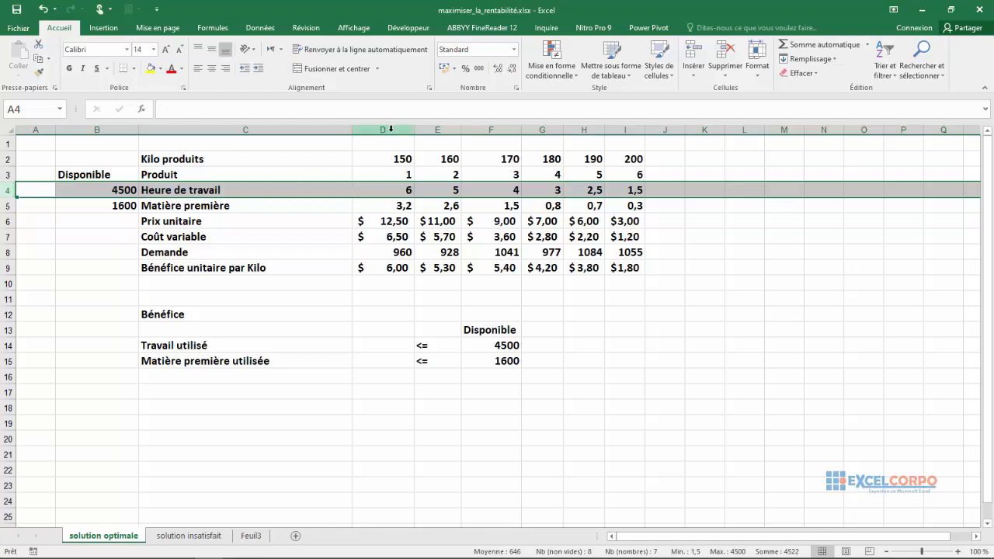
{"action": "left_click", "coordinate": [384, 192]}
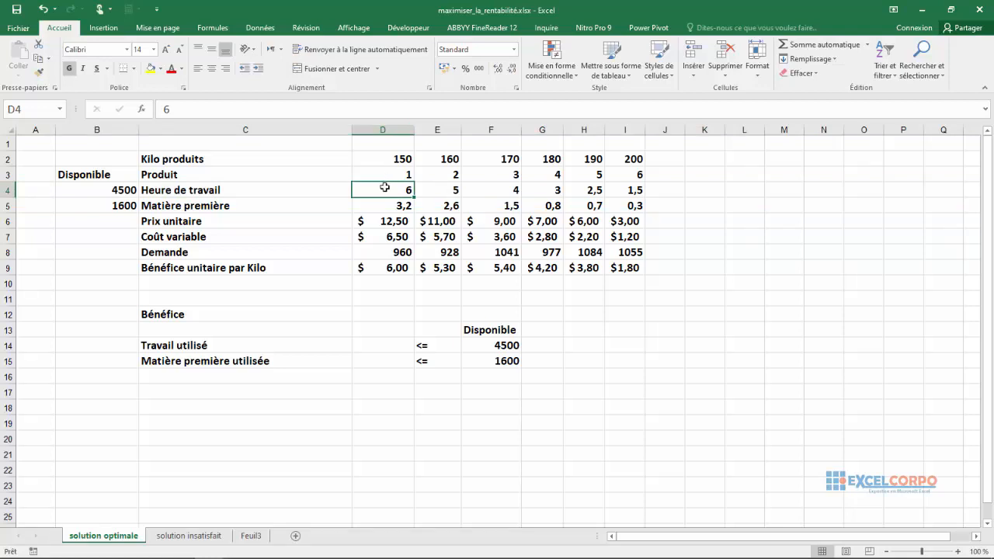
{"action": "left_click", "coordinate": [448, 188]}
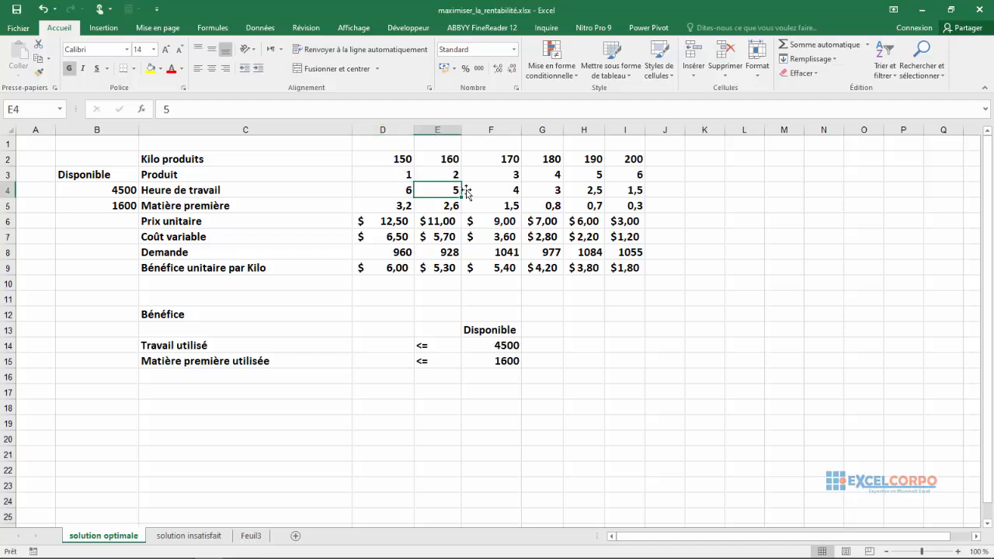
{"action": "left_click", "coordinate": [501, 188]}
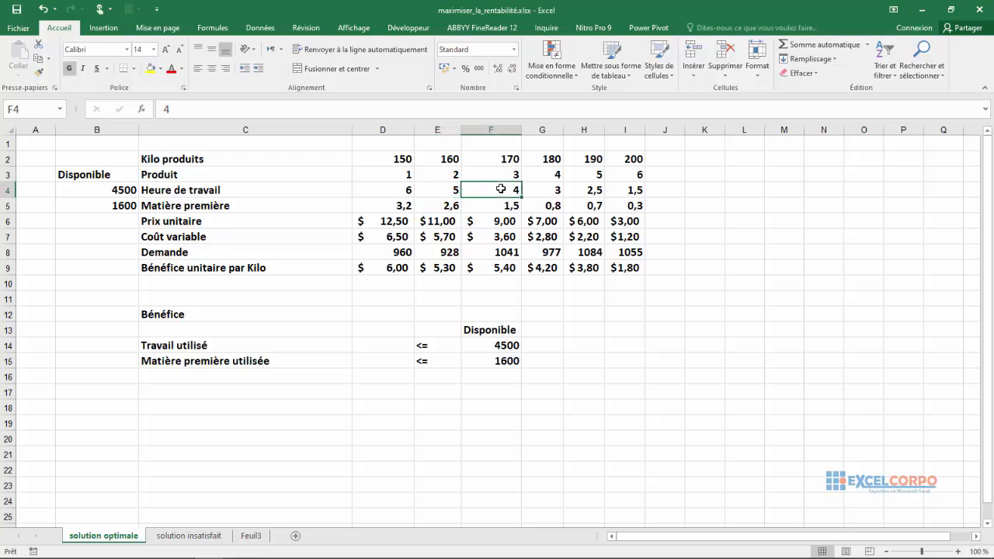
{"action": "left_click", "coordinate": [540, 191]}
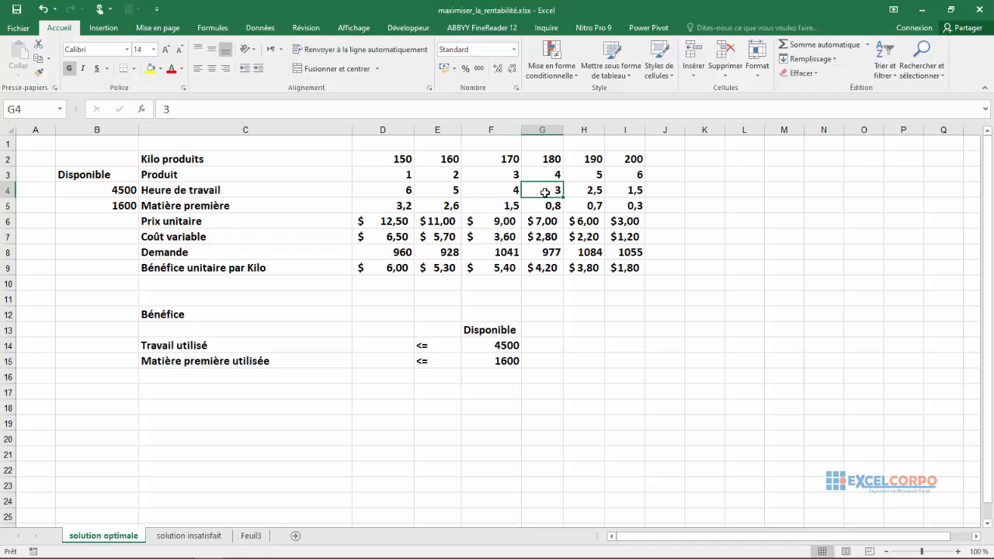
{"action": "left_click", "coordinate": [594, 193]}
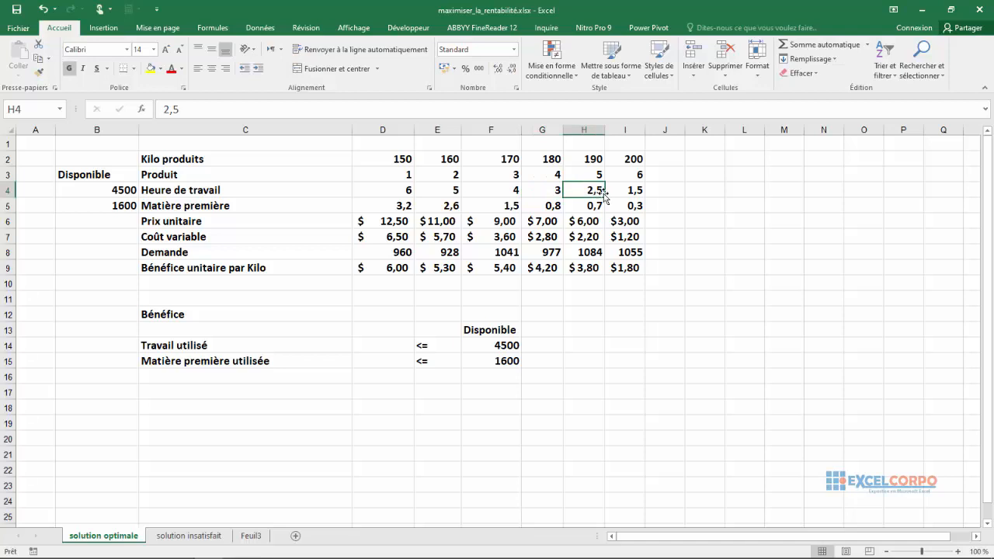
{"action": "left_click", "coordinate": [624, 190]}
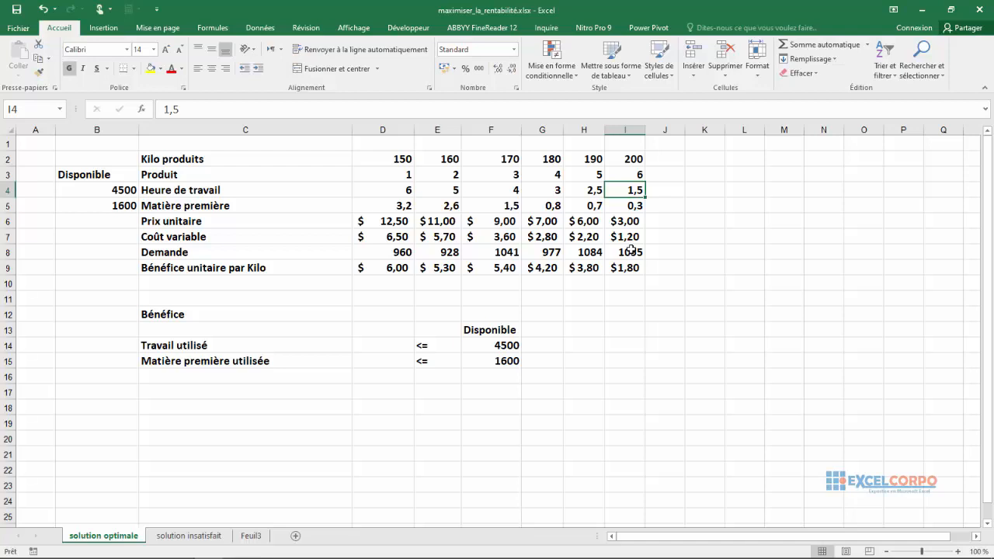
Step: Review the Matière première values in row 5 and compare them with the labour hours of the first three products
{"action": "left_click", "coordinate": [17, 204]}
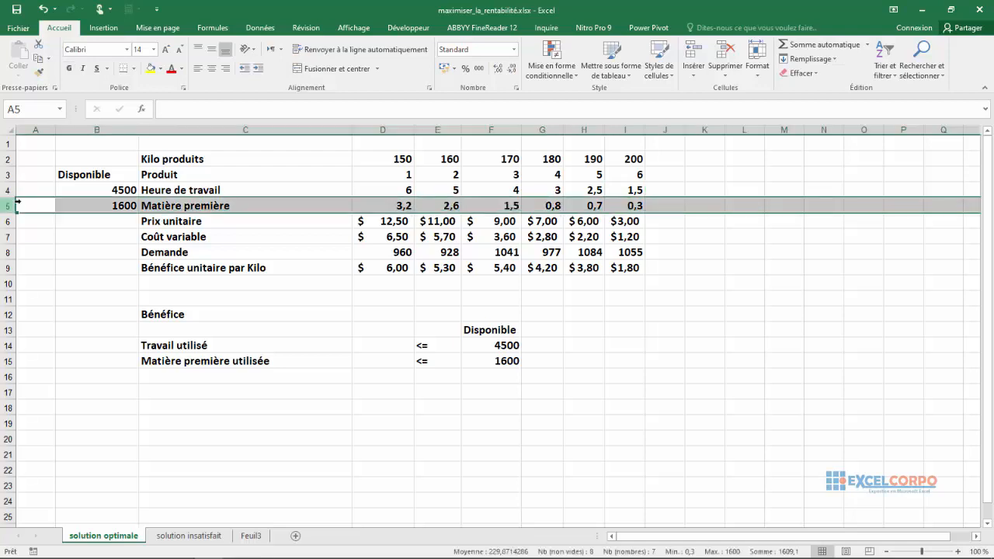
{"action": "left_click", "coordinate": [239, 206]}
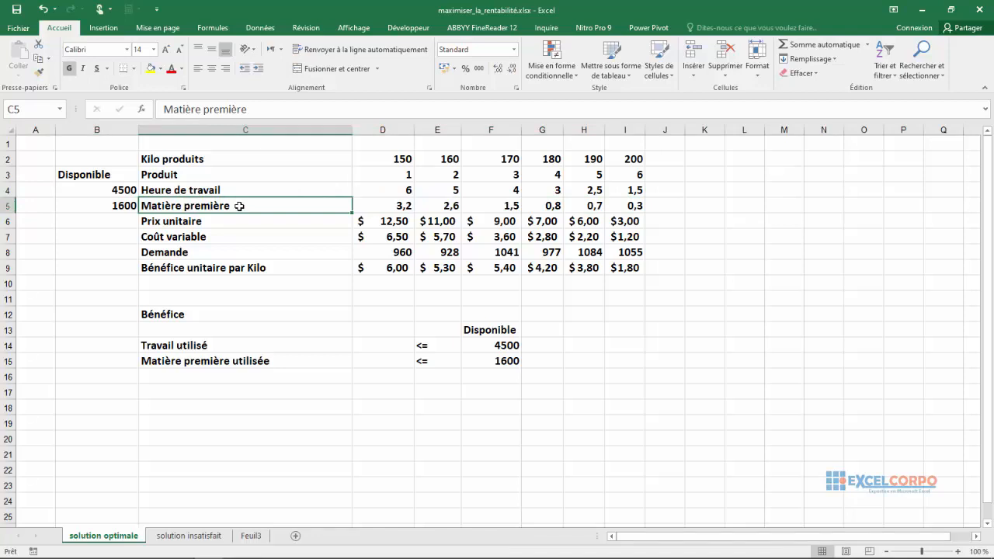
{"action": "left_click", "coordinate": [409, 187]}
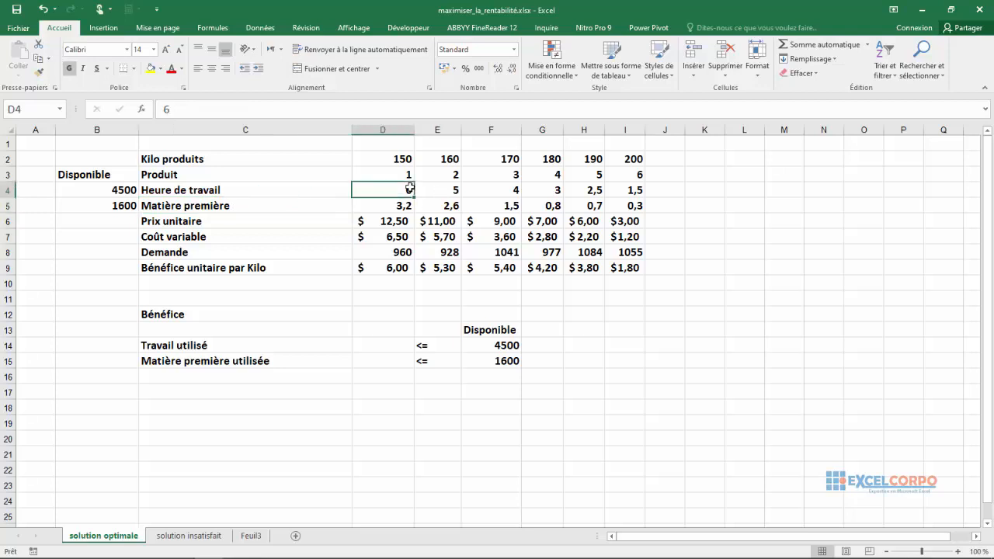
{"action": "left_click", "coordinate": [401, 204]}
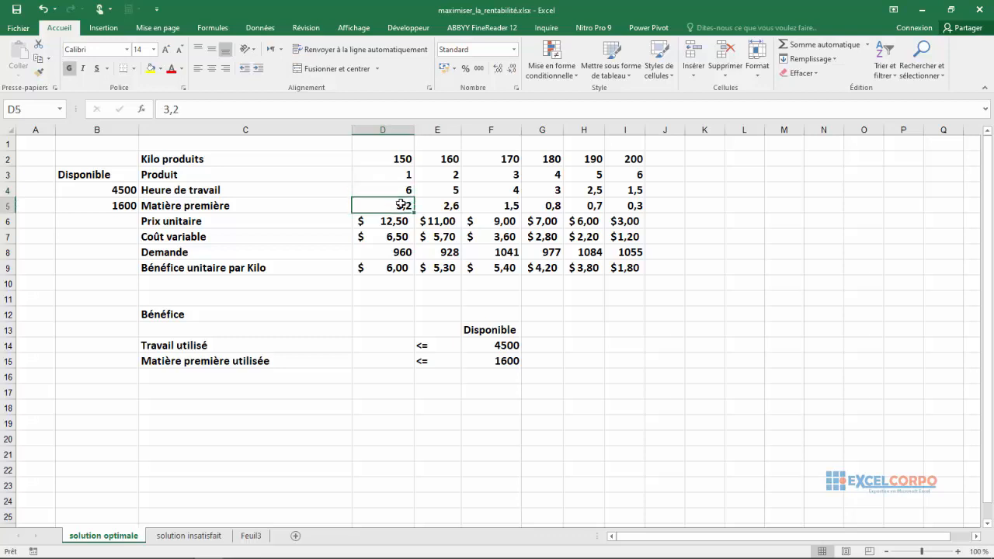
{"action": "left_click", "coordinate": [452, 193]}
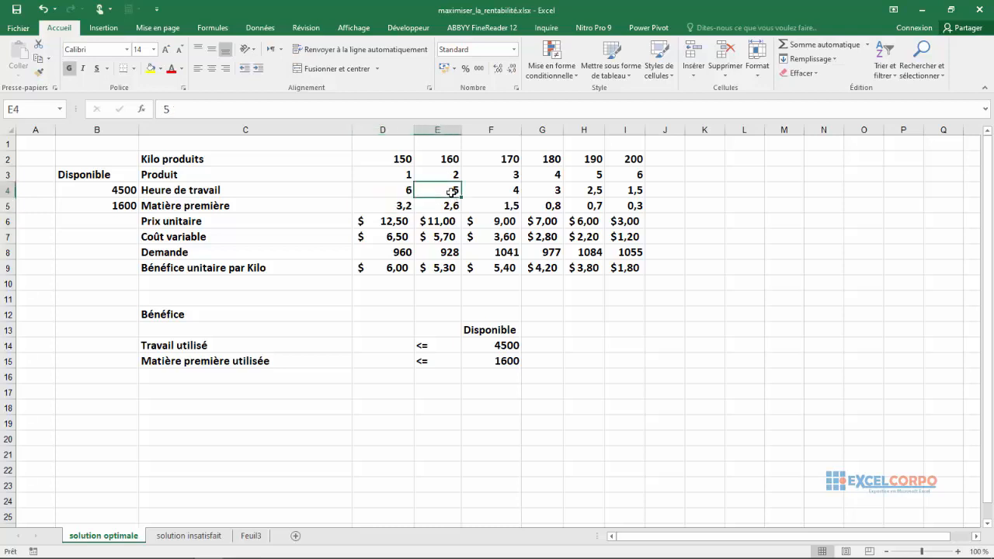
{"action": "left_click", "coordinate": [438, 210]}
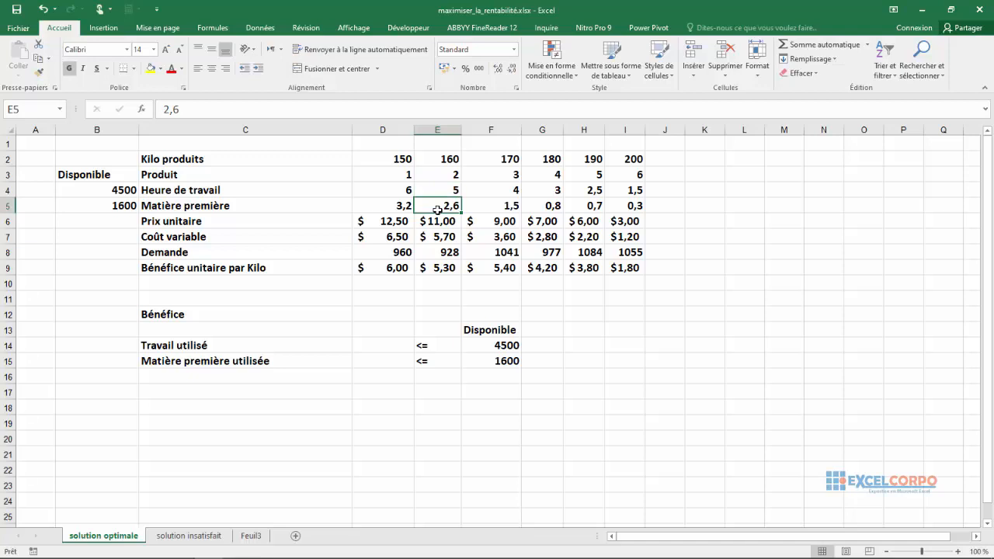
{"action": "left_click", "coordinate": [510, 194]}
{"action": "left_click", "coordinate": [510, 205]}
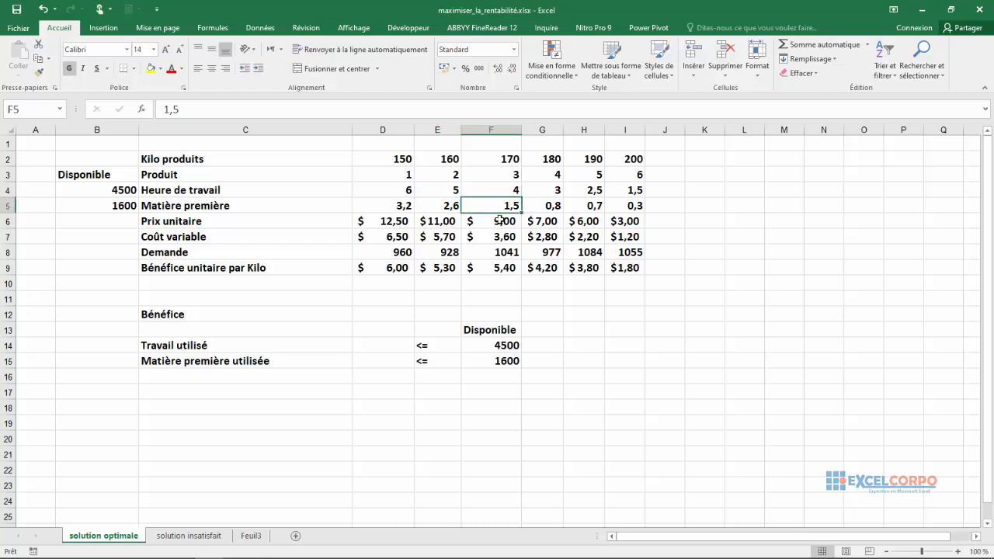
{"action": "left_click", "coordinate": [638, 206]}
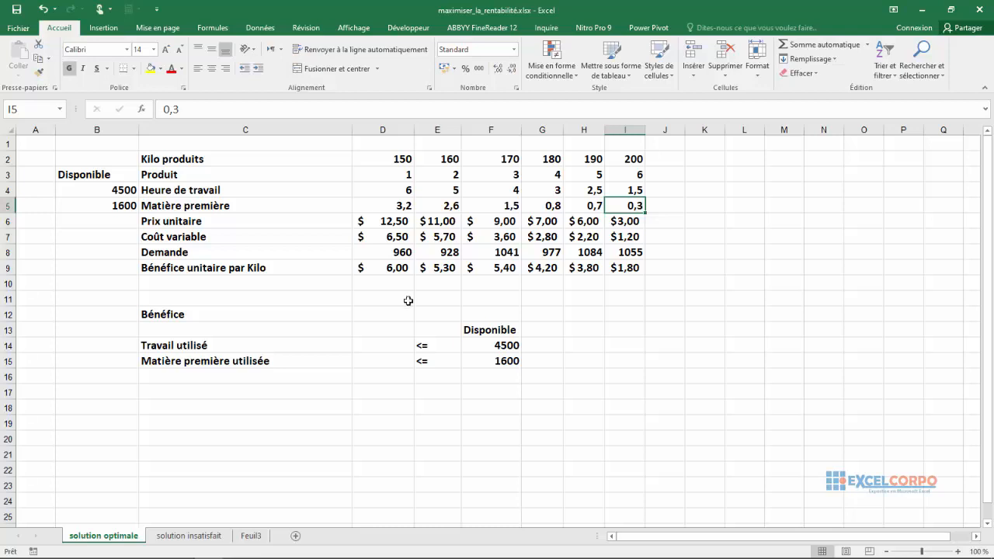
Step: Review the Prix unitaire values in row 6 for each product, from D6 through I6
{"action": "left_click", "coordinate": [7, 221]}
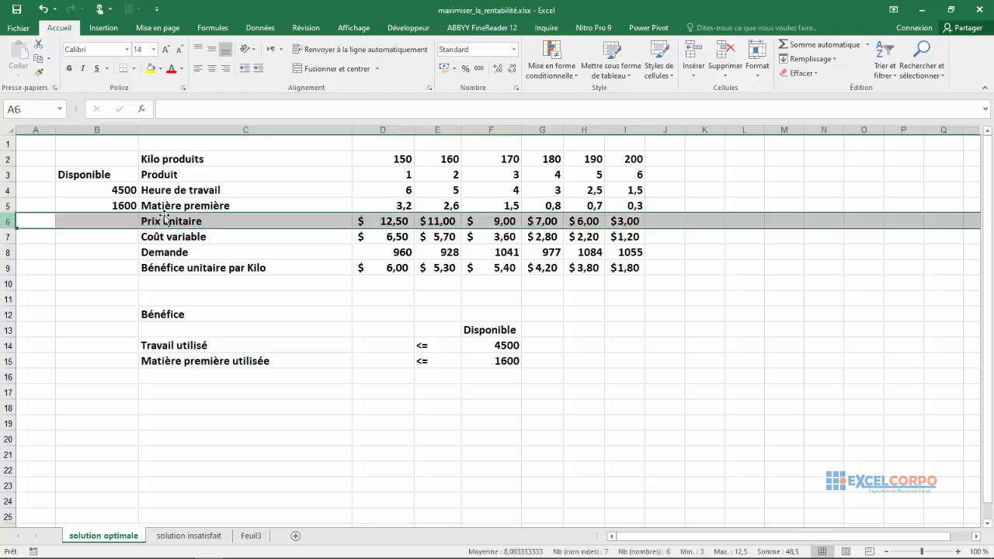
{"action": "left_click", "coordinate": [402, 220]}
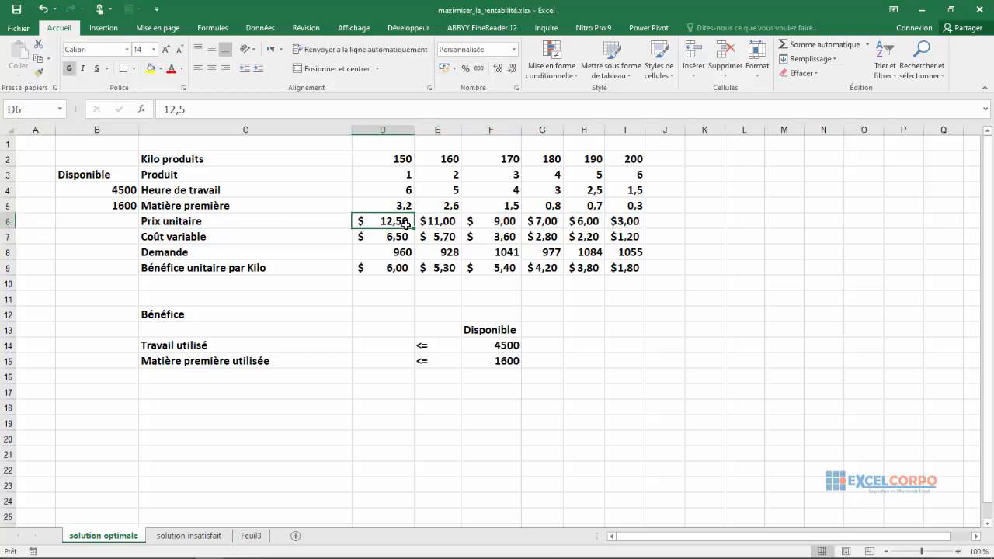
{"action": "left_click", "coordinate": [446, 223]}
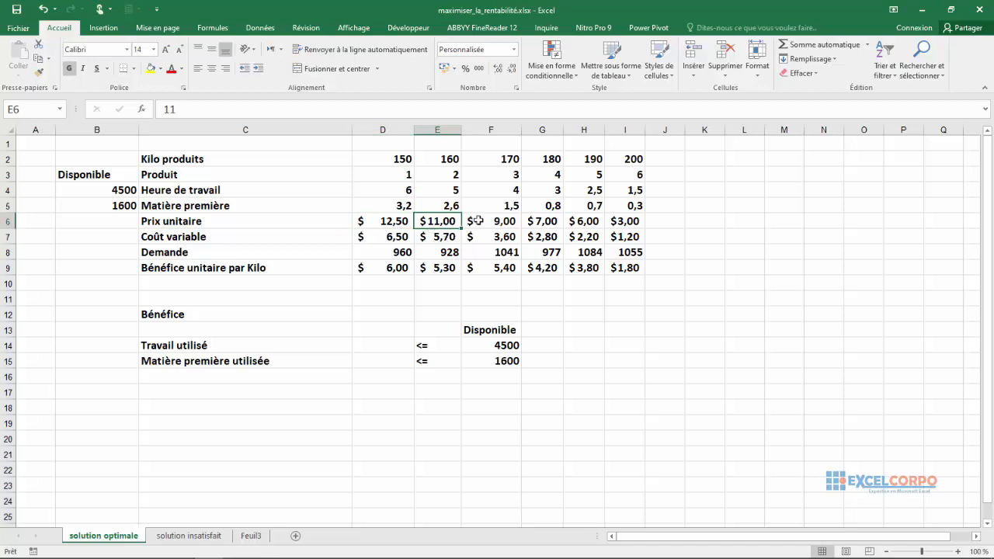
{"action": "left_click", "coordinate": [499, 222]}
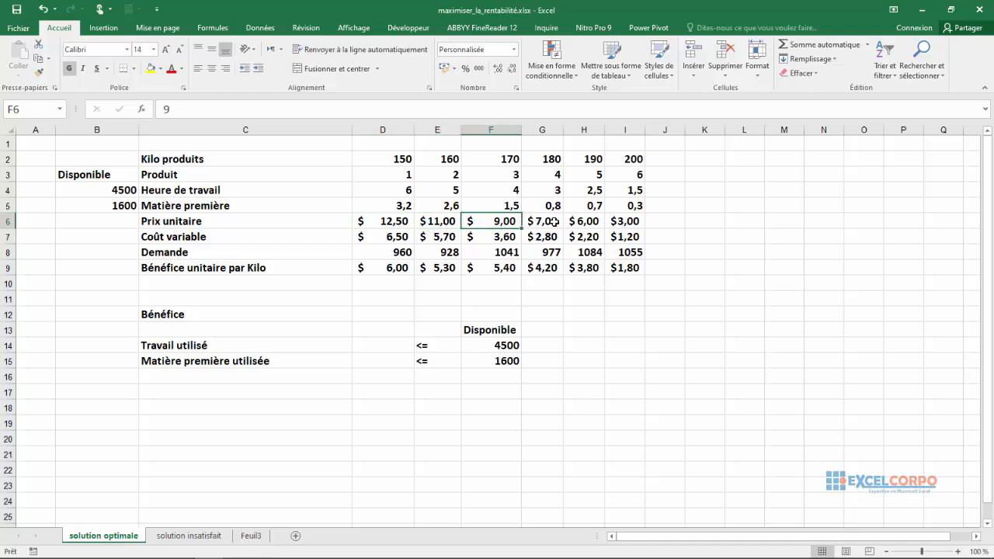
{"action": "left_click", "coordinate": [553, 222]}
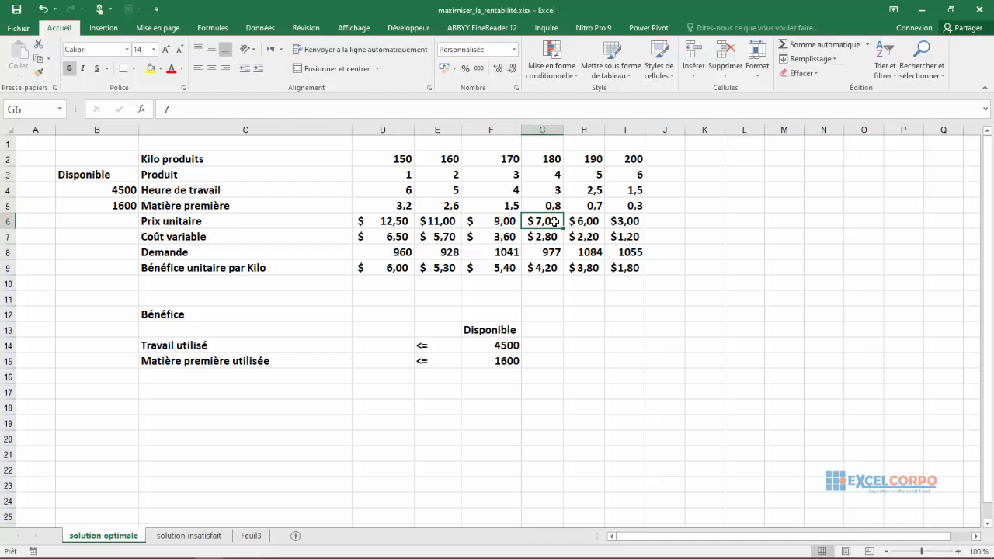
{"action": "left_click", "coordinate": [593, 222]}
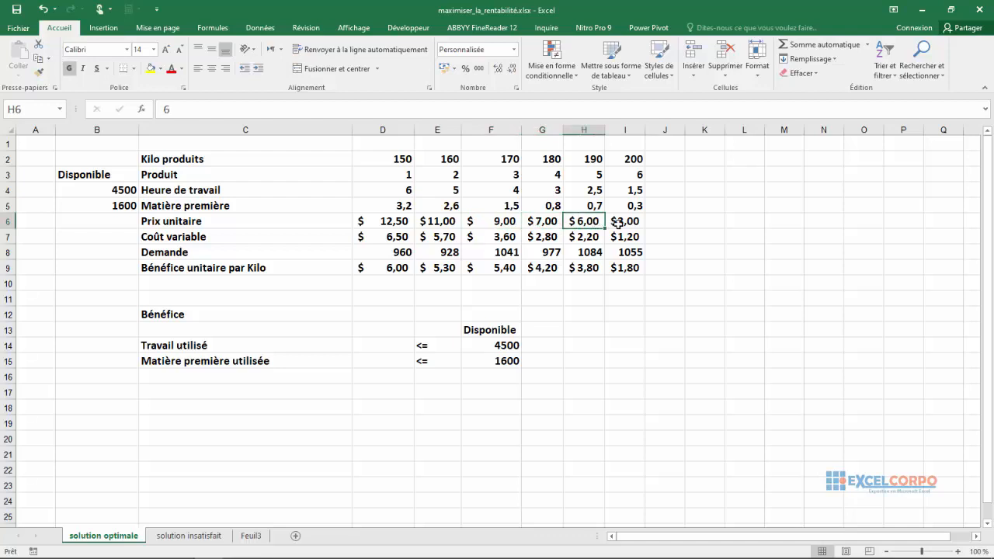
{"action": "left_click", "coordinate": [626, 223]}
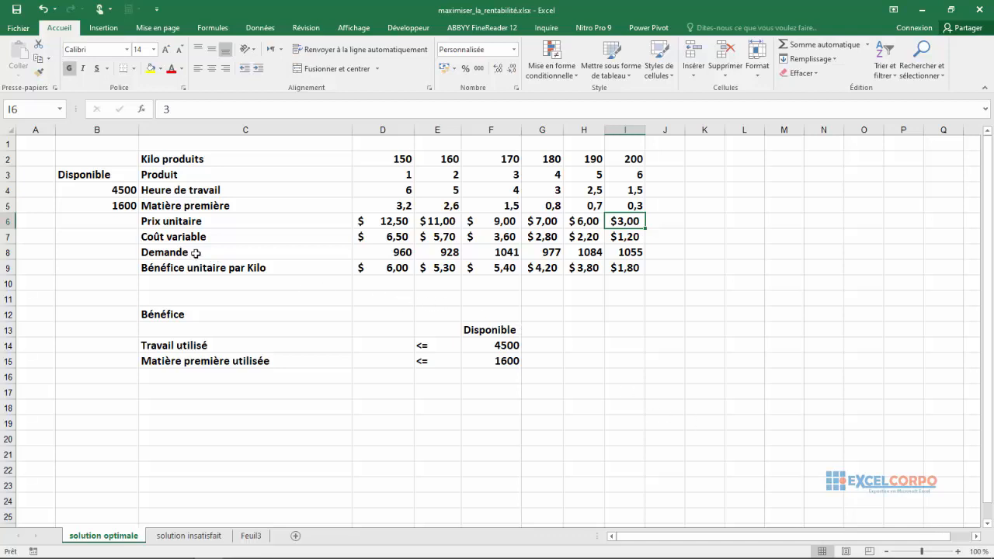
Step: Review the Coût variable row and examine the Bénéfice unitaire par Kilo formulas in row 9
{"action": "left_click", "coordinate": [5, 237]}
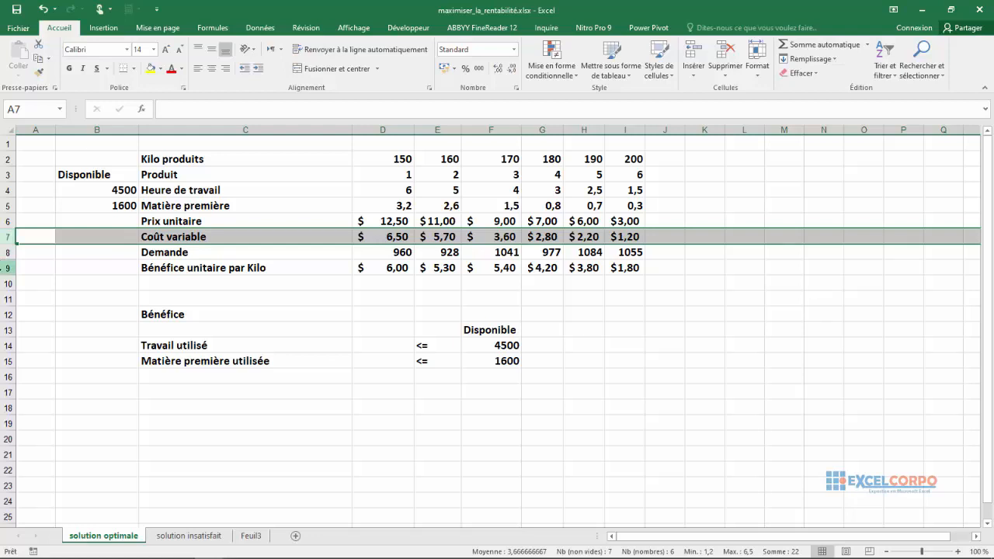
{"action": "left_click", "coordinate": [6, 267]}
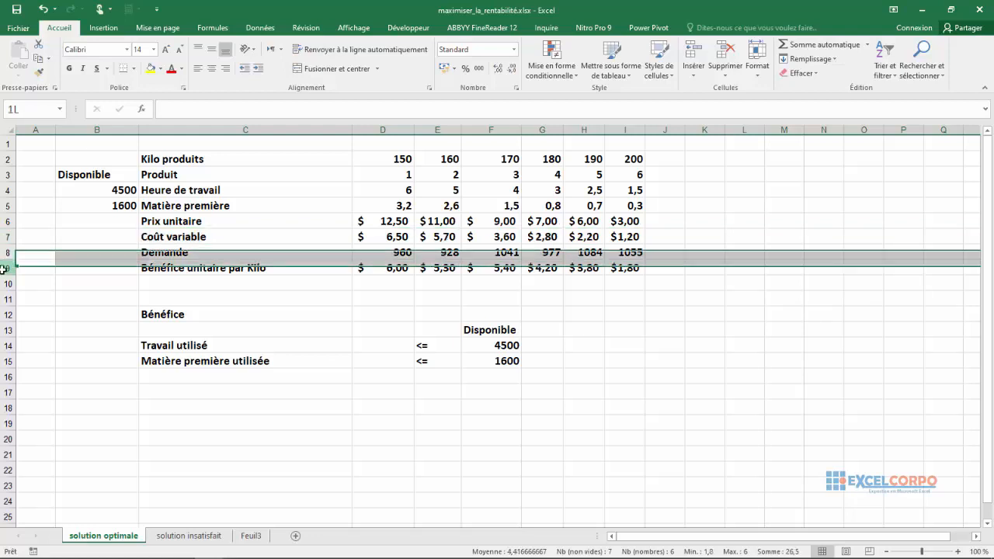
{"action": "left_click", "coordinate": [395, 268]}
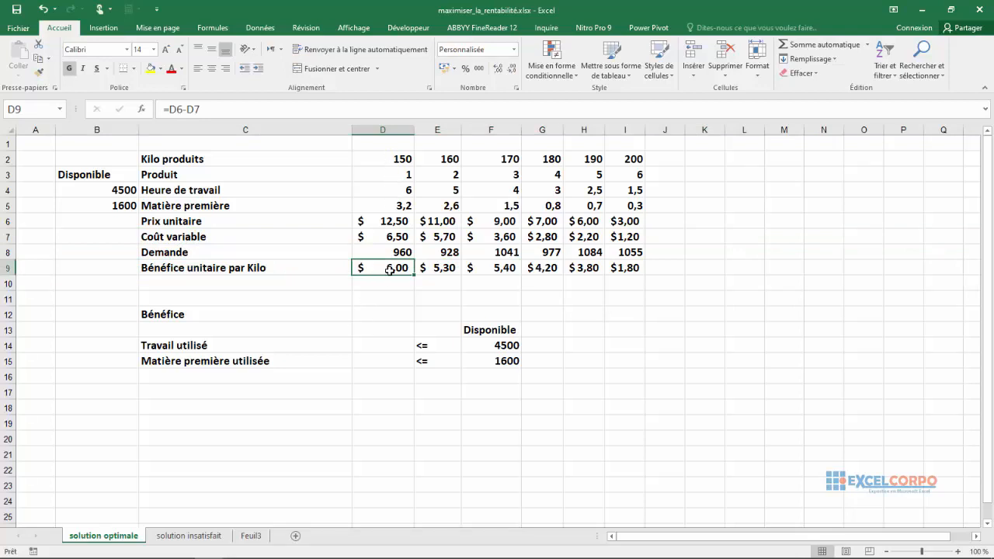
{"action": "left_click", "coordinate": [447, 269]}
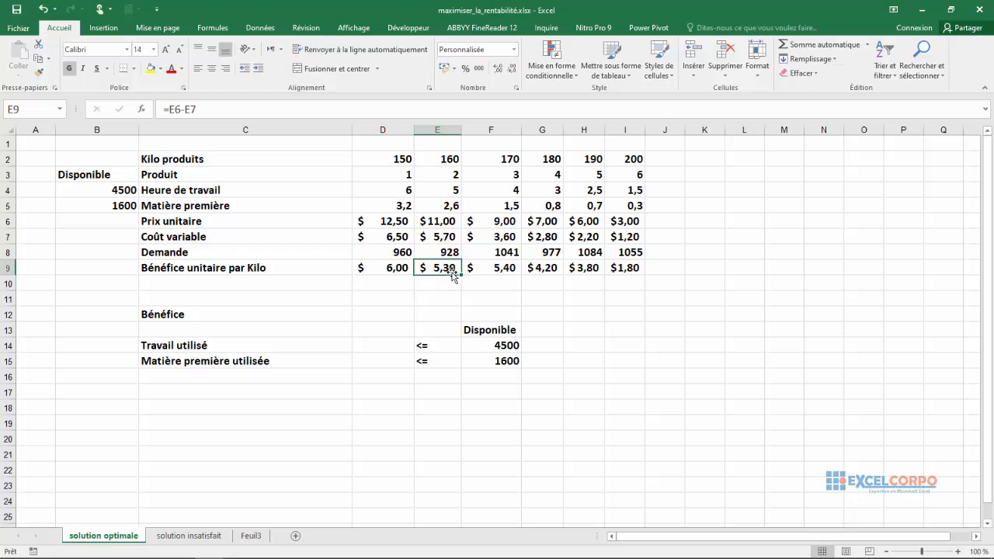
{"action": "left_click", "coordinate": [497, 269]}
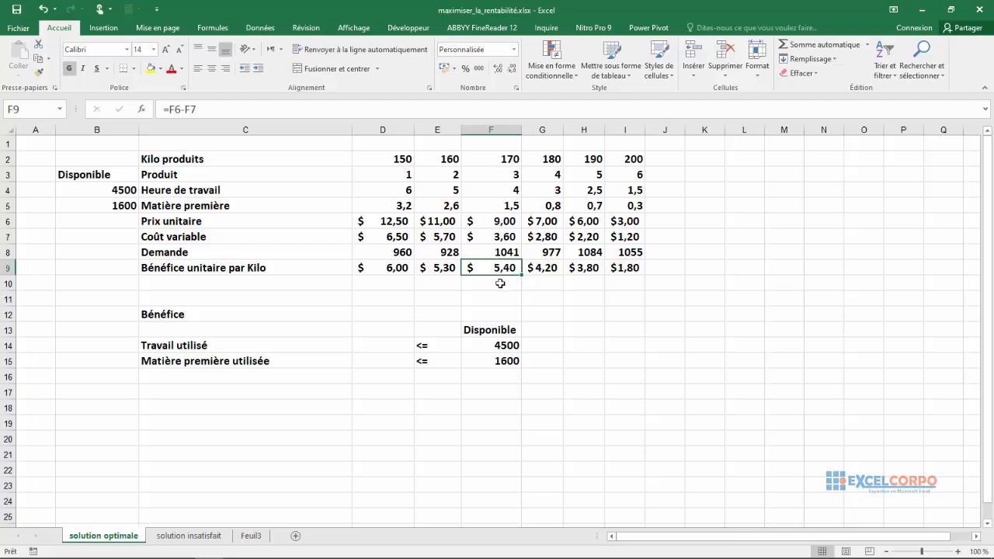
{"action": "left_click", "coordinate": [644, 266]}
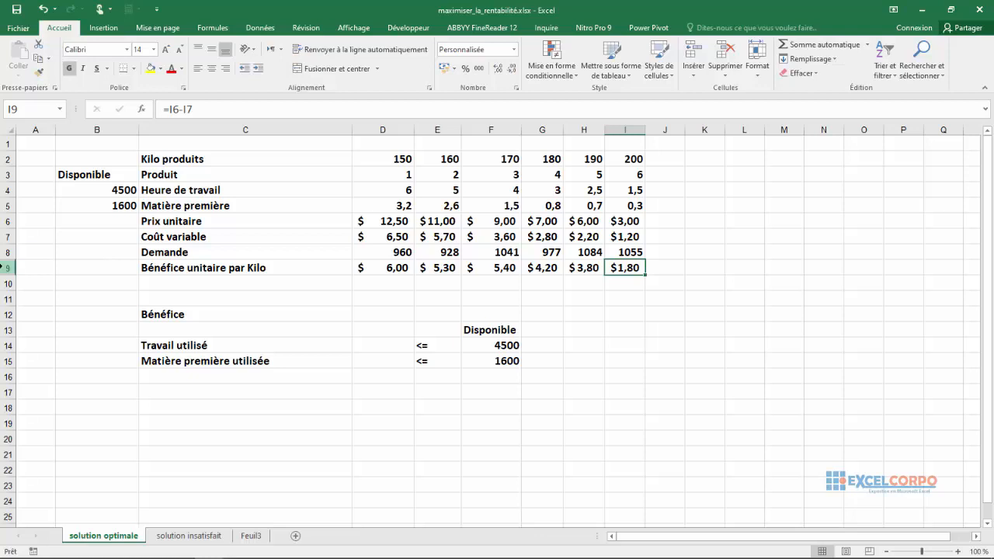
{"action": "left_click", "coordinate": [4, 267]}
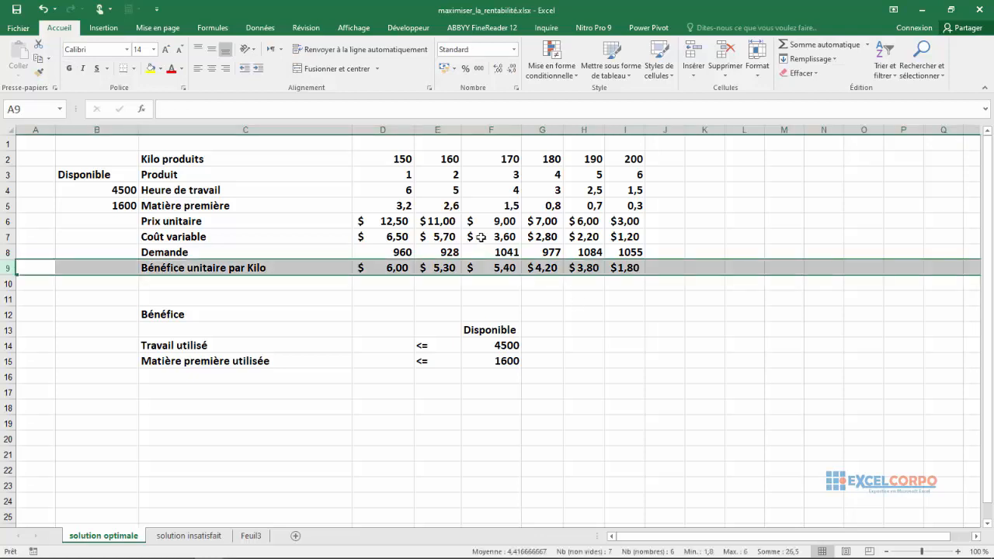
Step: Compare product 2's unit price in E6 and variable cost in E7 with its unit profit formula in E9
{"action": "left_click", "coordinate": [439, 225]}
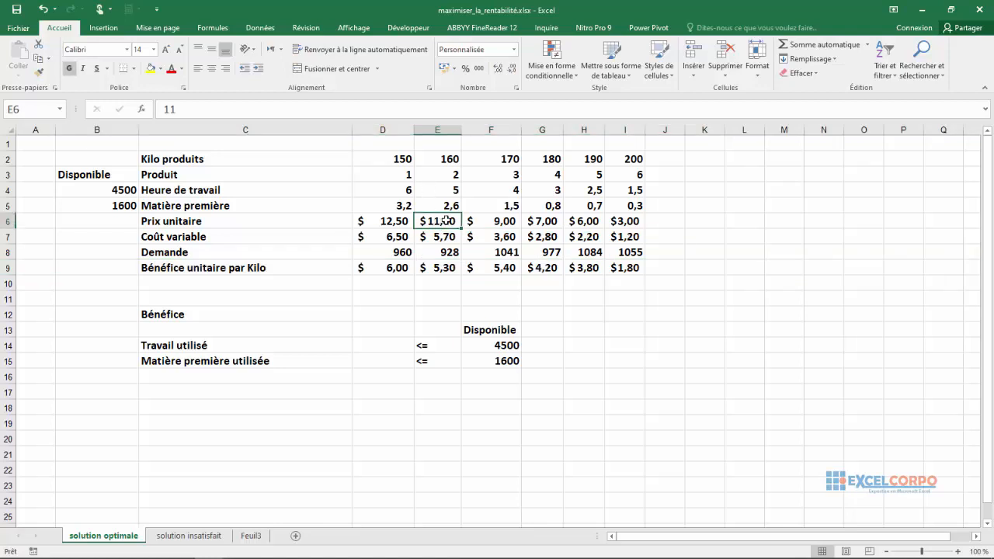
{"action": "left_click", "coordinate": [445, 235]}
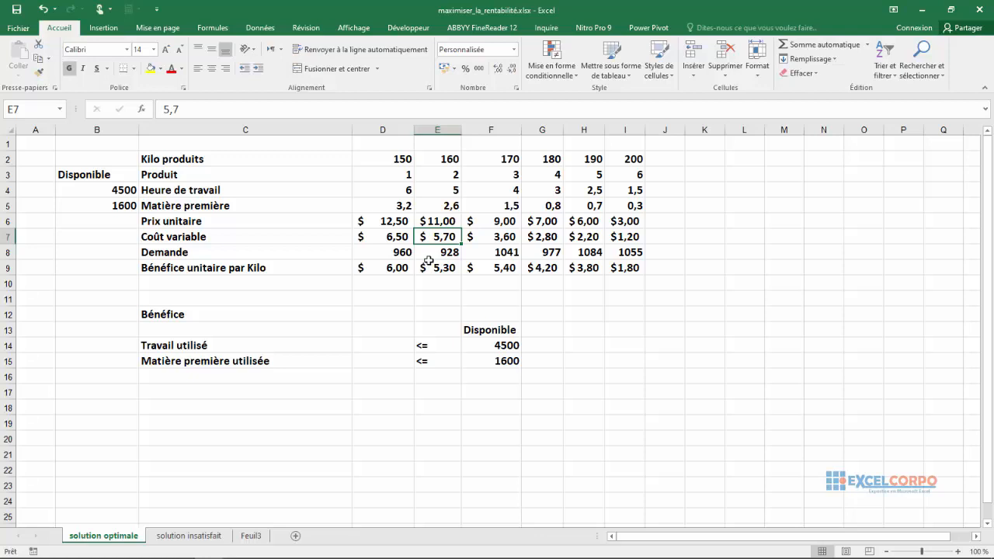
{"action": "left_click", "coordinate": [433, 268]}
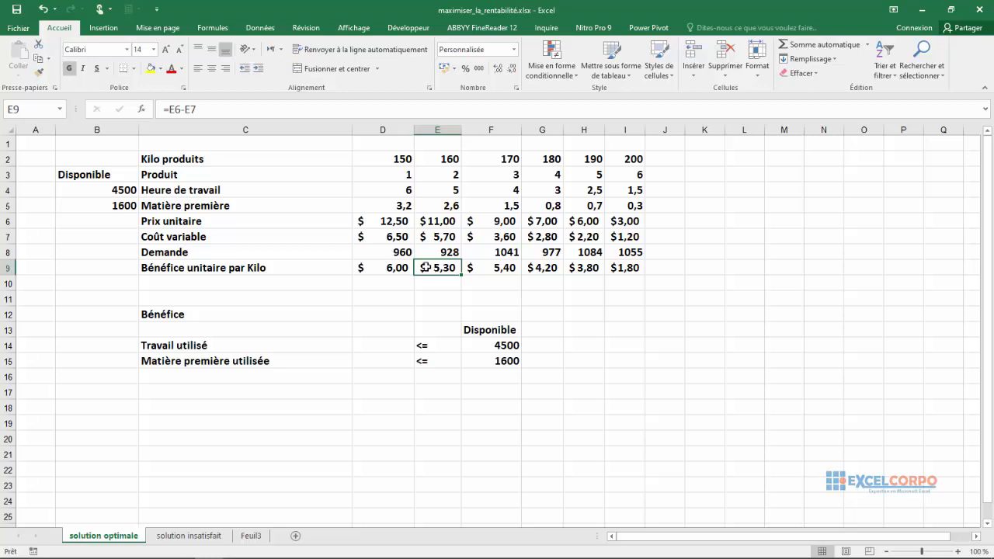
Step: Review the Demande values in row 8 for each product, from D8 through I8
{"action": "left_click", "coordinate": [7, 252]}
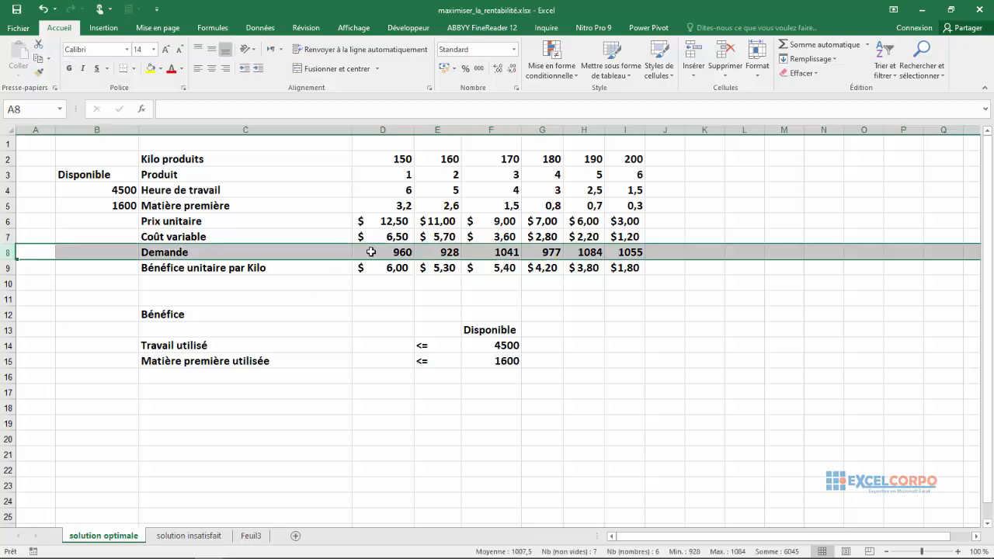
{"action": "left_click", "coordinate": [401, 253]}
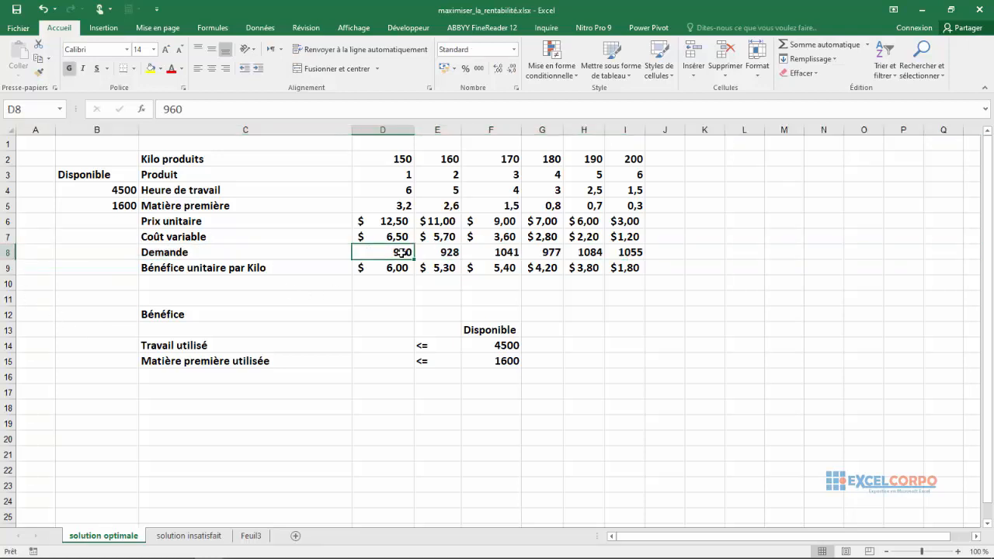
{"action": "left_click", "coordinate": [453, 250]}
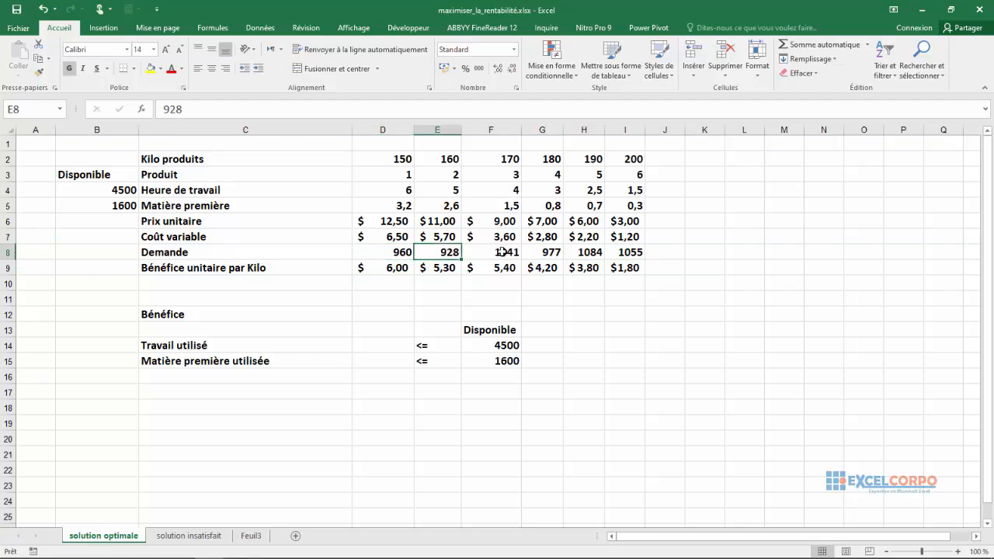
{"action": "left_click", "coordinate": [503, 250]}
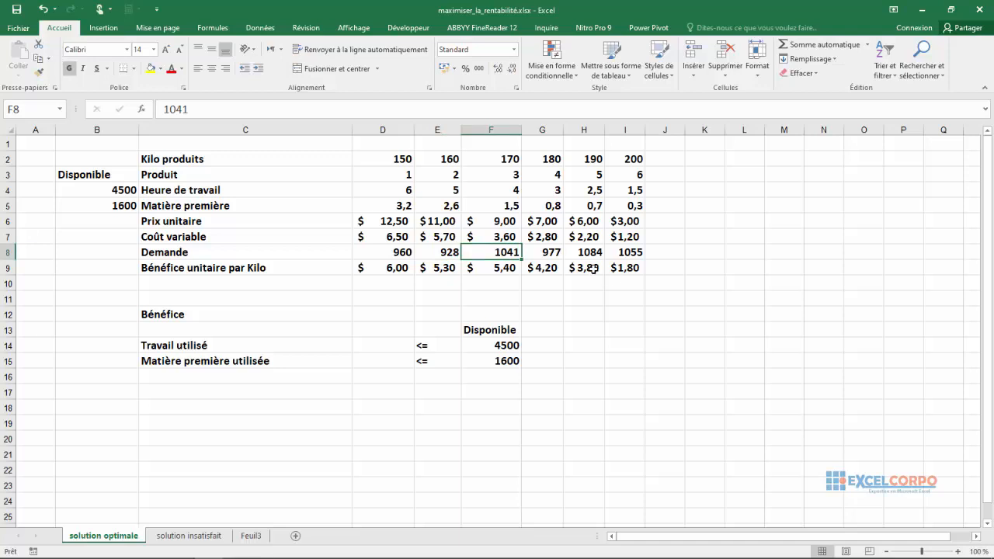
{"action": "left_click", "coordinate": [545, 251]}
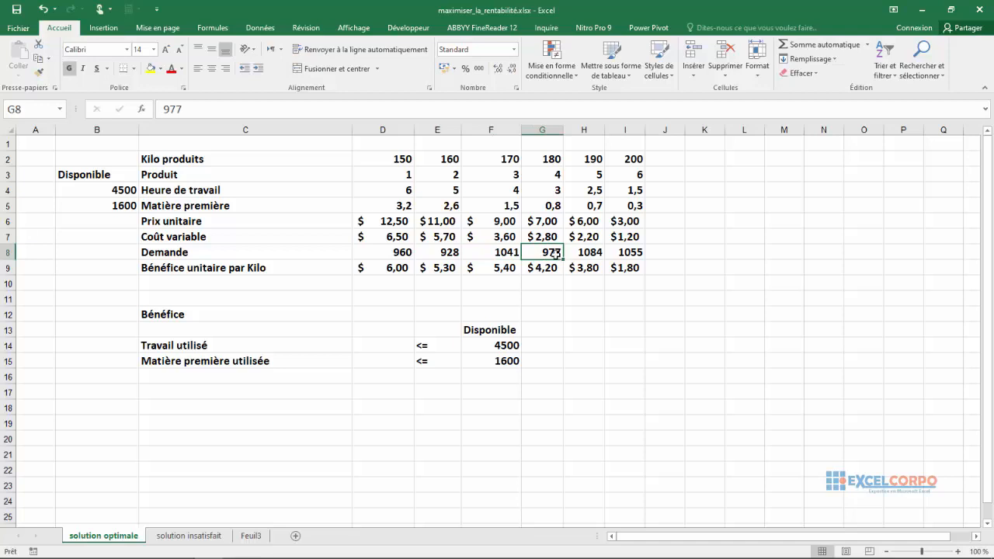
{"action": "left_click", "coordinate": [596, 254]}
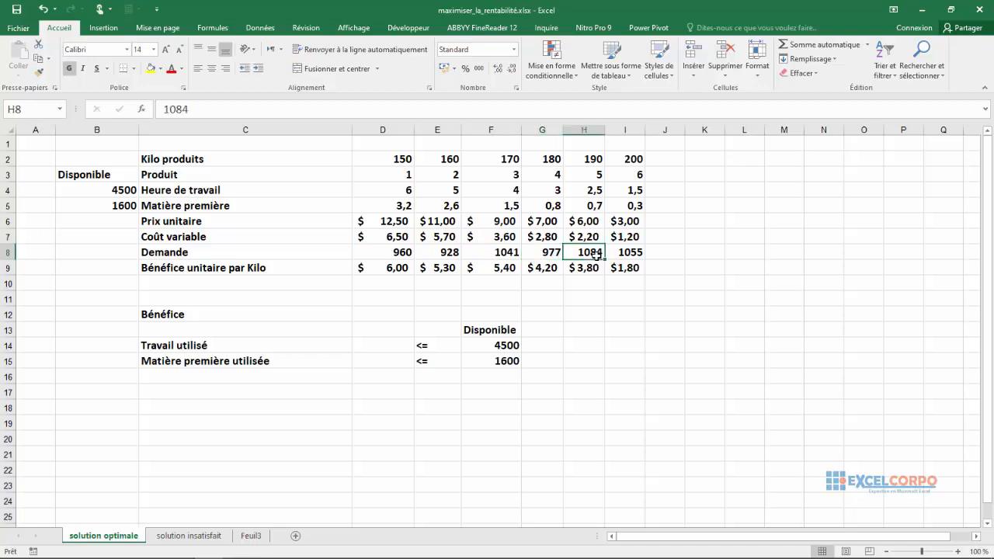
{"action": "left_click", "coordinate": [636, 251]}
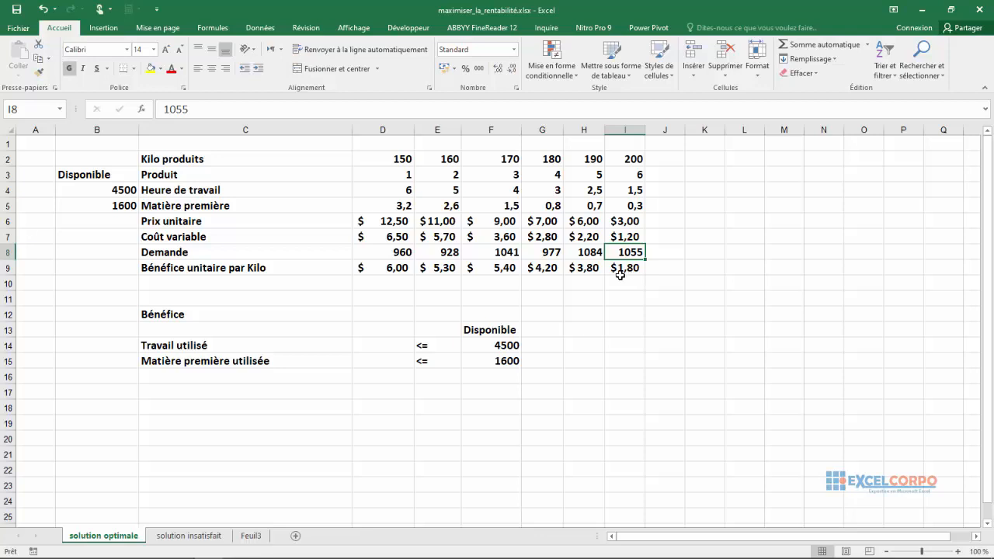
{"action": "left_click", "coordinate": [509, 249]}
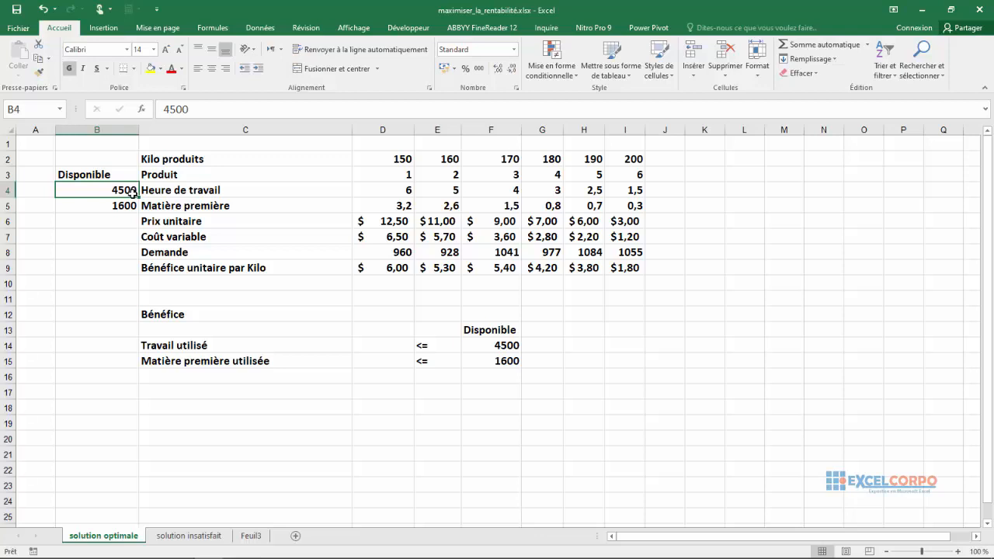
Step: Examine the Disponible limits for labour hours in B4 and raw material in B5
{"action": "left_click", "coordinate": [123, 209]}
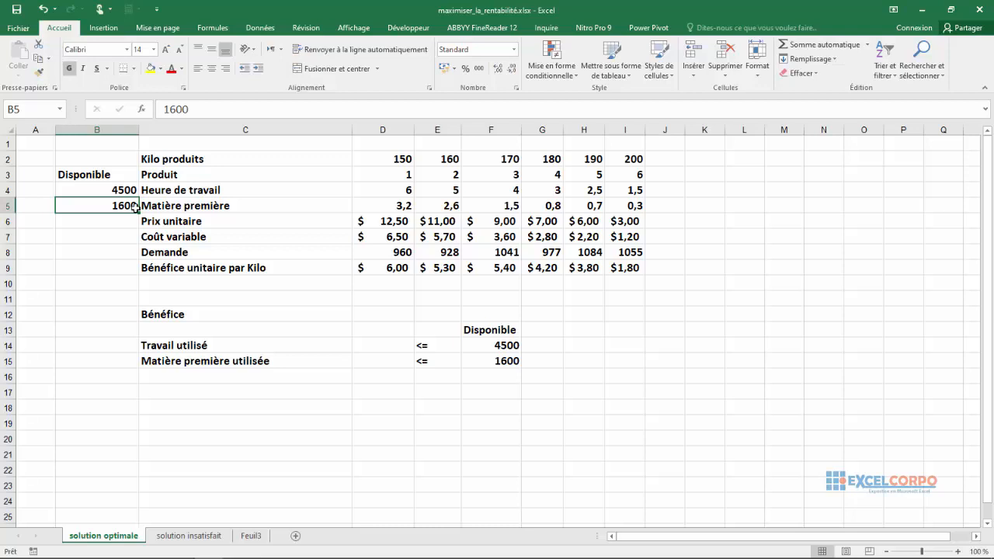
{"action": "left_click", "coordinate": [94, 190]}
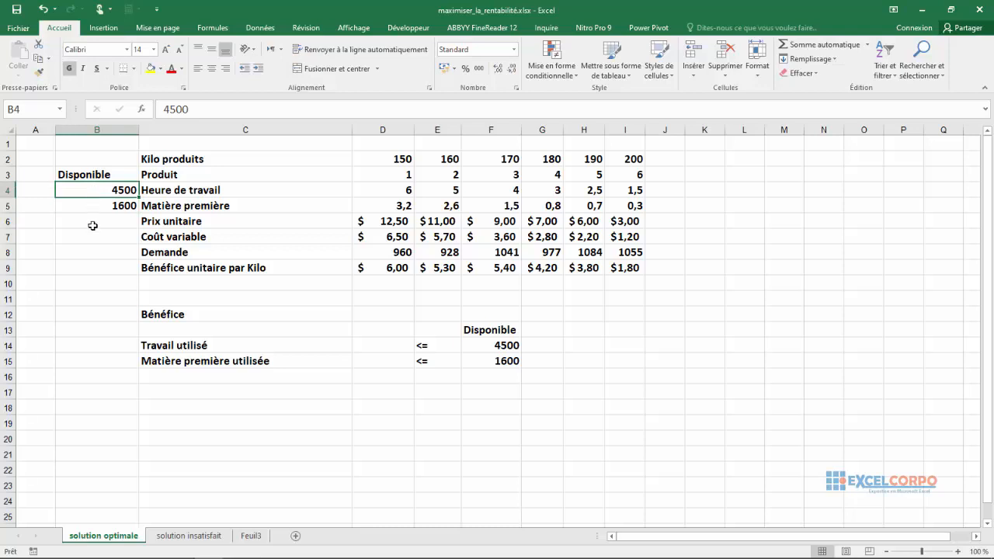
{"action": "left_click", "coordinate": [116, 207]}
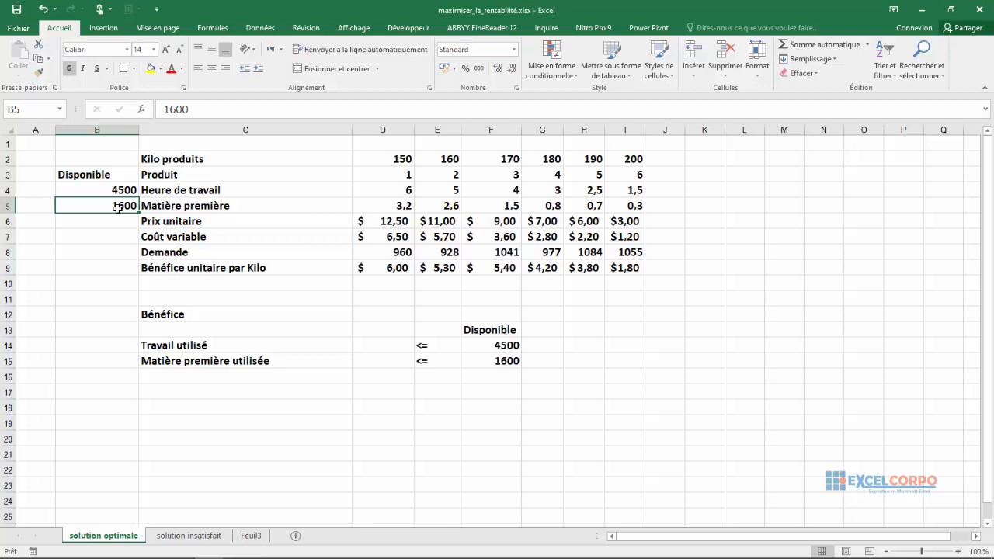
Step: Look up the SOMMEPROD function's description in the full function list for the Bénéfice cell D12
{"action": "left_click", "coordinate": [376, 318]}
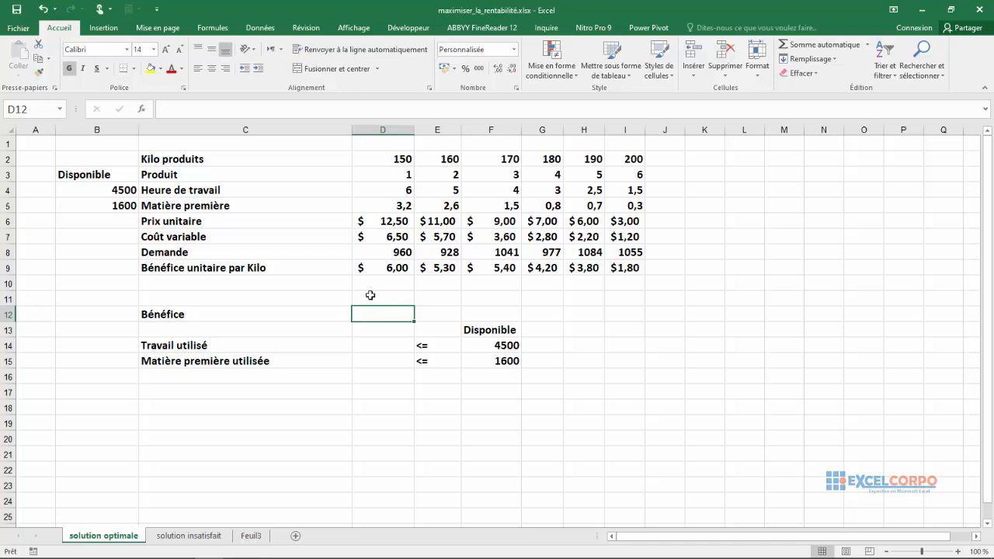
{"action": "left_click", "coordinate": [145, 113]}
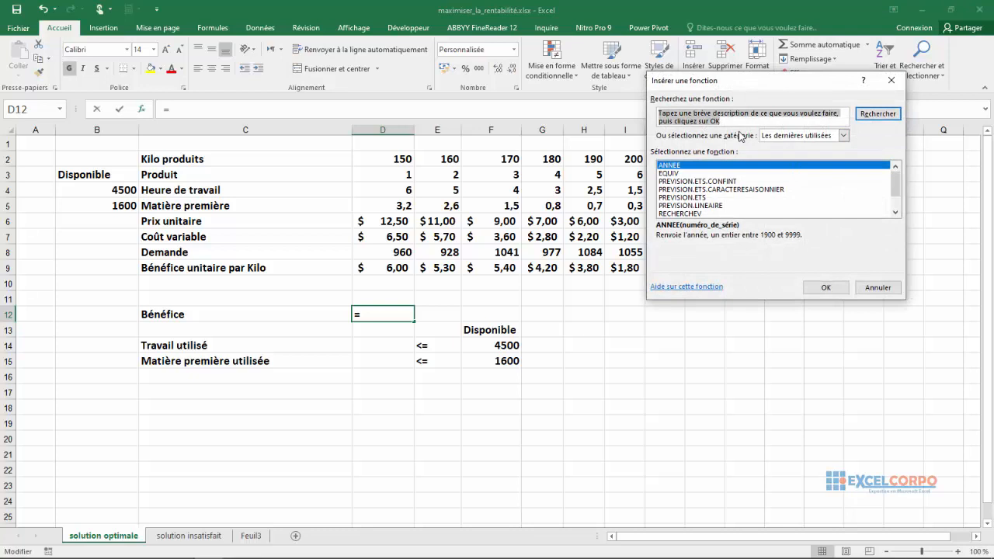
{"action": "left_click", "coordinate": [680, 181]}
{"action": "key", "text": "s"}
{"action": "key", "text": "s"}
{"action": "key", "text": "s"}
{"action": "key", "text": "s"}
{"action": "key", "text": "s"}
{"action": "key", "text": "s"}
{"action": "key", "text": "s"}
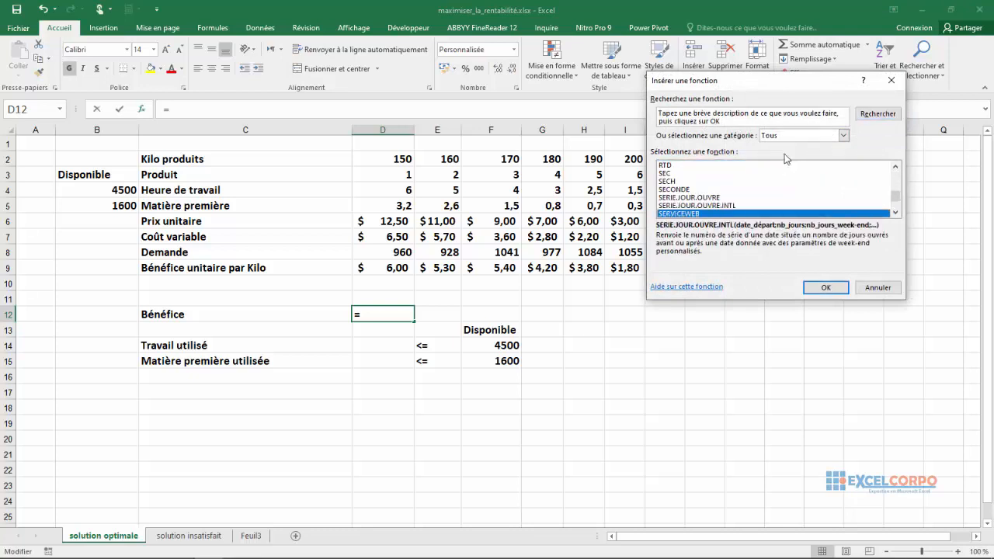
{"action": "key", "text": "s"}
{"action": "key", "text": "s"}
{"action": "key", "text": "s"}
{"action": "key", "text": "s"}
{"action": "key", "text": "s"}
{"action": "key", "text": "s"}
{"action": "key", "text": "s"}
{"action": "left_click", "coordinate": [668, 191]}
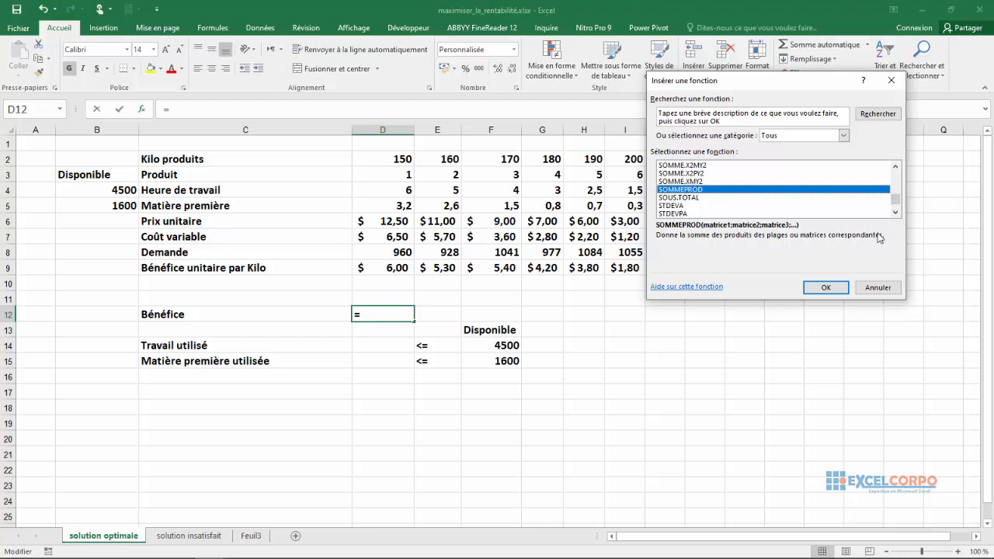
Step: Examine the matrix arguments that SOMMEPROD accepts, leaving D12 without a formula
{"action": "left_click", "coordinate": [825, 288]}
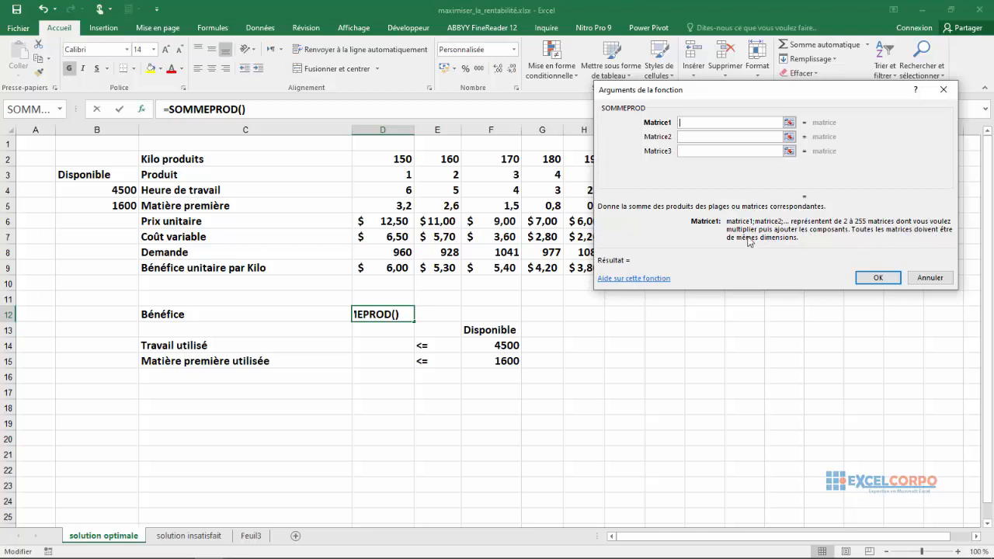
{"action": "left_click", "coordinate": [689, 149]}
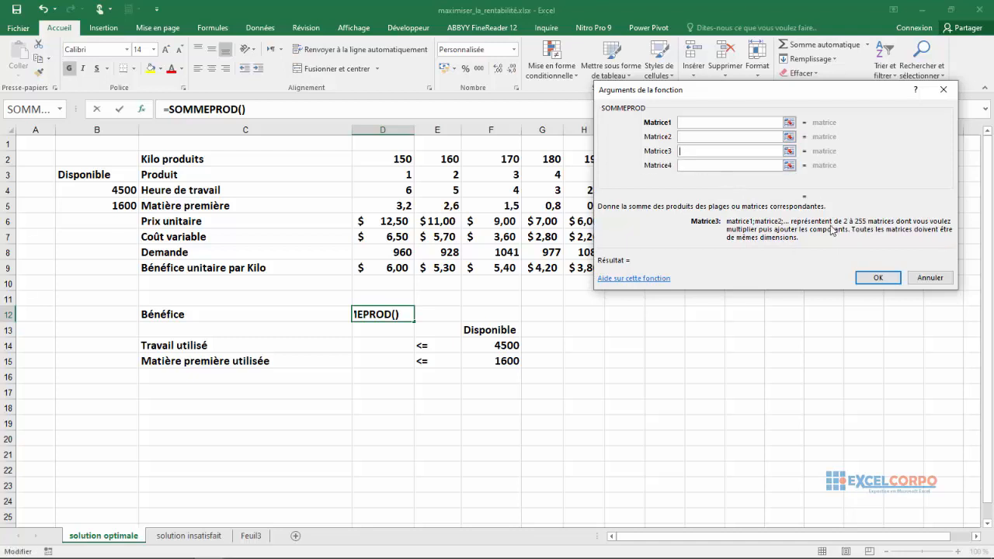
{"action": "left_click", "coordinate": [930, 278]}
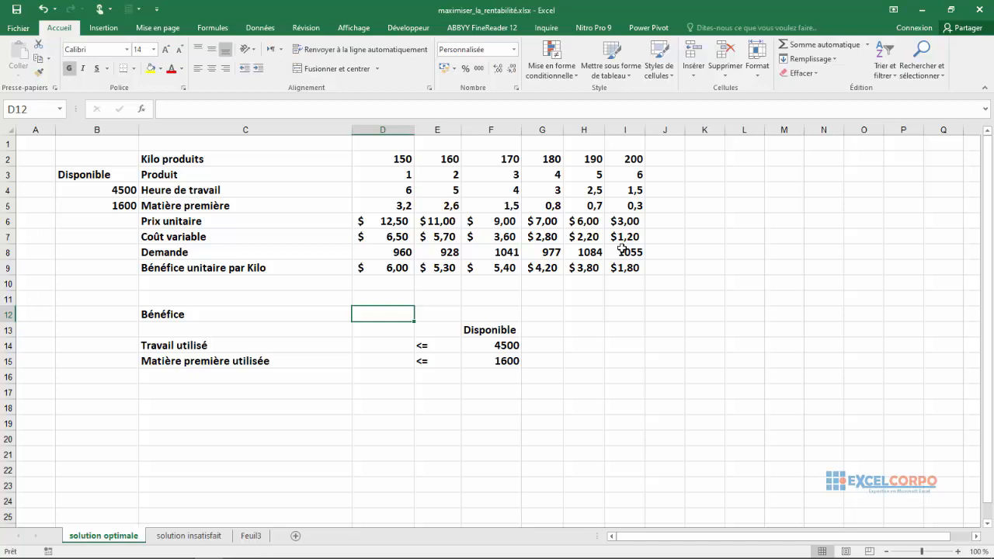
Step: Examine the references behind the Disponible limits in F14 and F15, and the Travail utilisé cell D14
{"action": "left_click", "coordinate": [482, 345]}
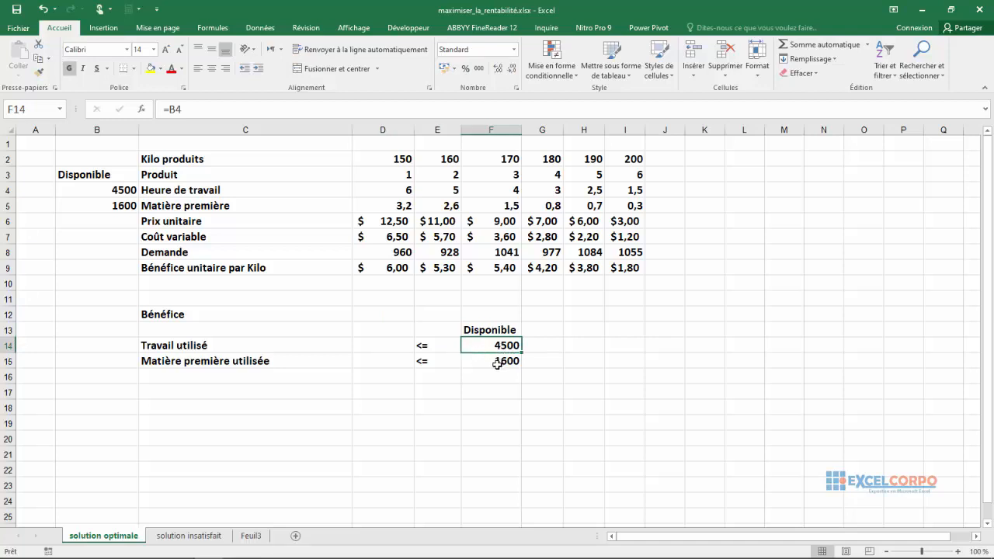
{"action": "left_click", "coordinate": [497, 363]}
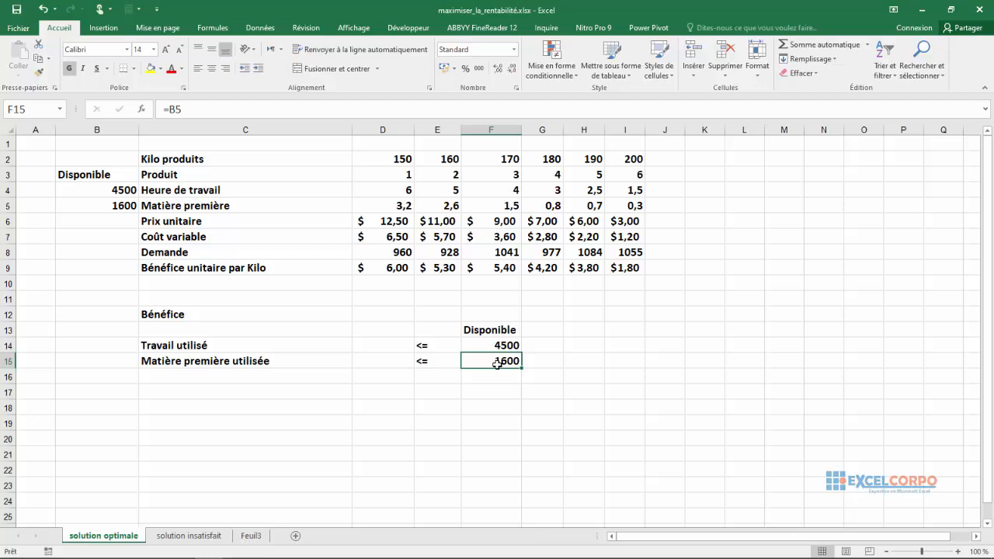
{"action": "left_click", "coordinate": [387, 348]}
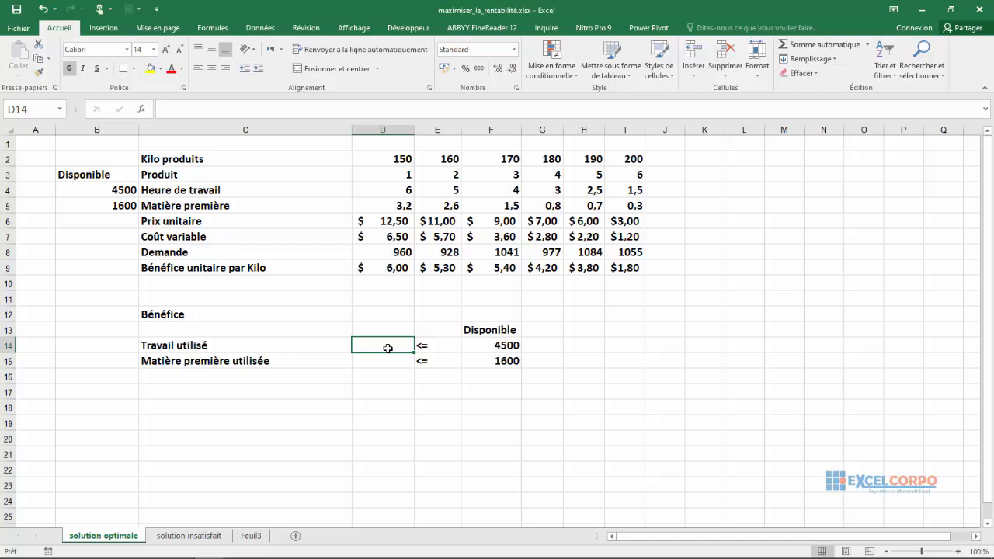
{"action": "key", "text": "Up"}
{"action": "key", "text": "Up"}
{"action": "key", "text": "Up"}
{"action": "key", "text": "Up"}
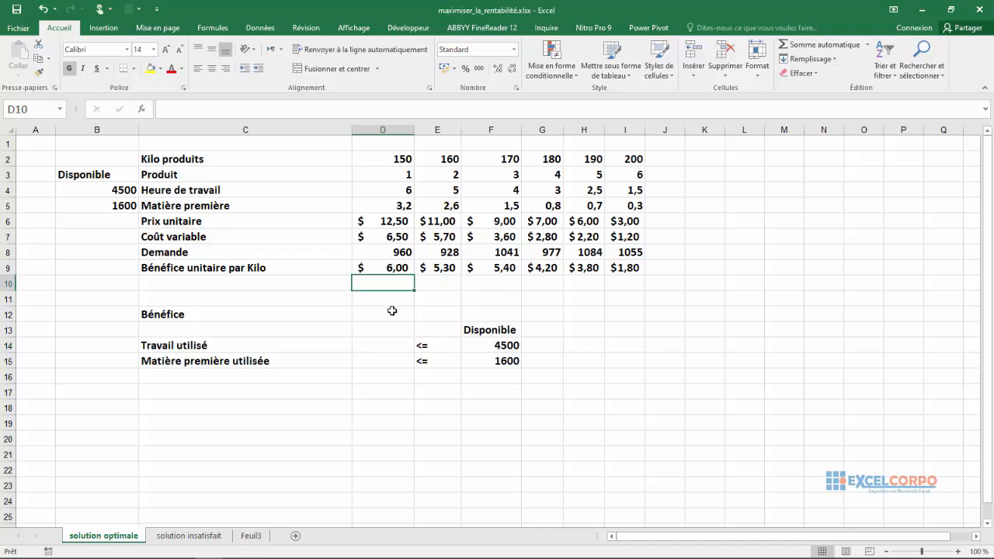
Step: Review how Travail utilisé pairs each product's Kilo produits in row 2 with its Heure de travail in row 4, columns D through I
{"action": "left_click", "coordinate": [378, 341]}
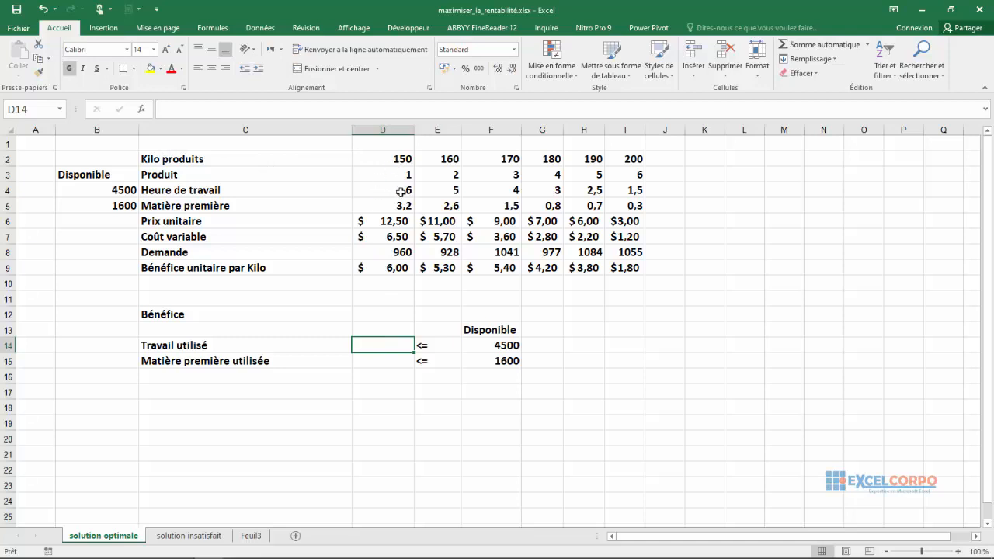
{"action": "left_click", "coordinate": [382, 161]}
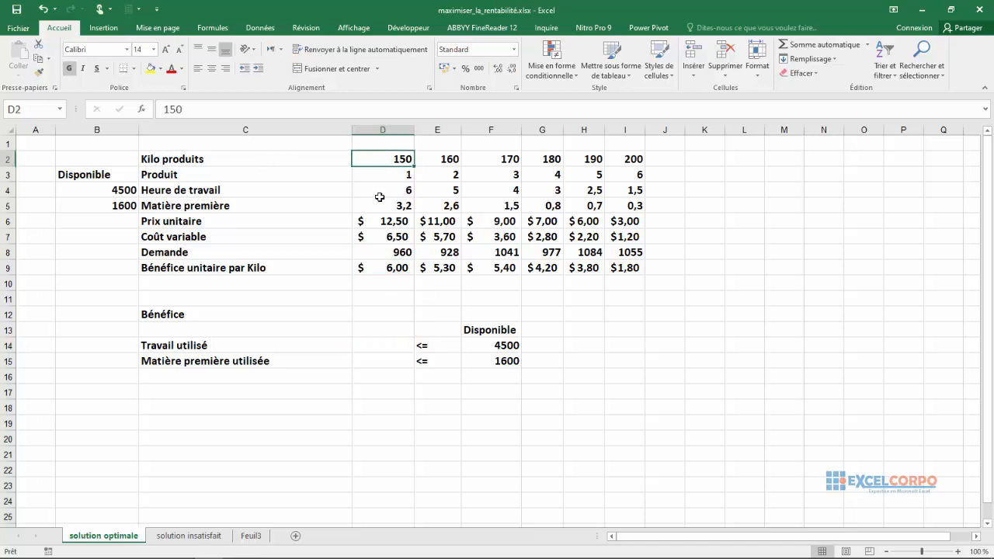
{"action": "left_click", "coordinate": [379, 194]}
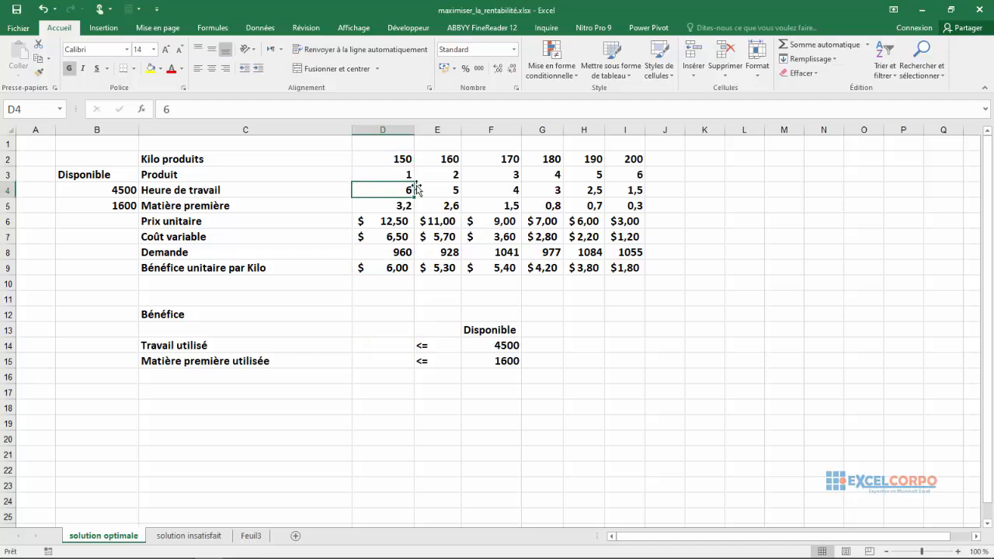
{"action": "left_click", "coordinate": [452, 157]}
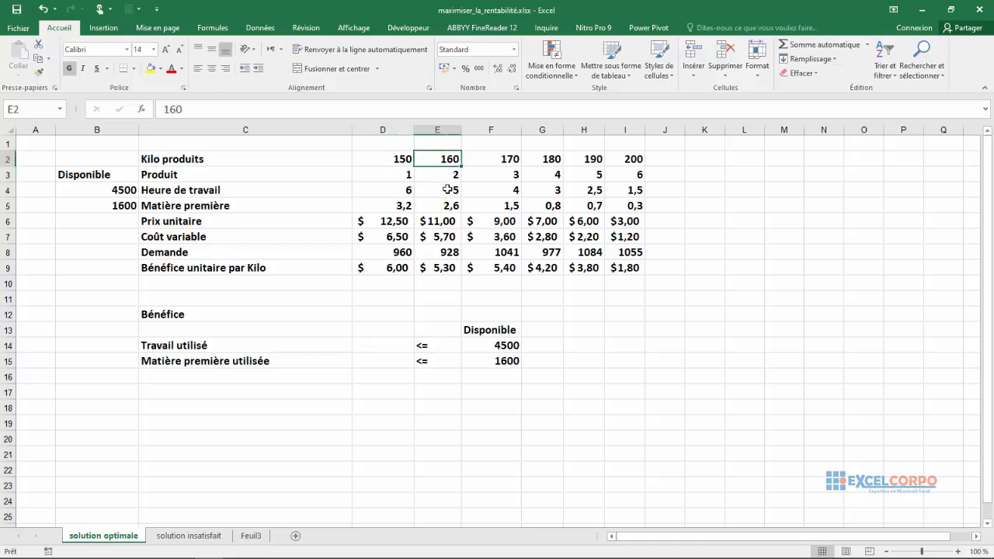
{"action": "left_click", "coordinate": [448, 190]}
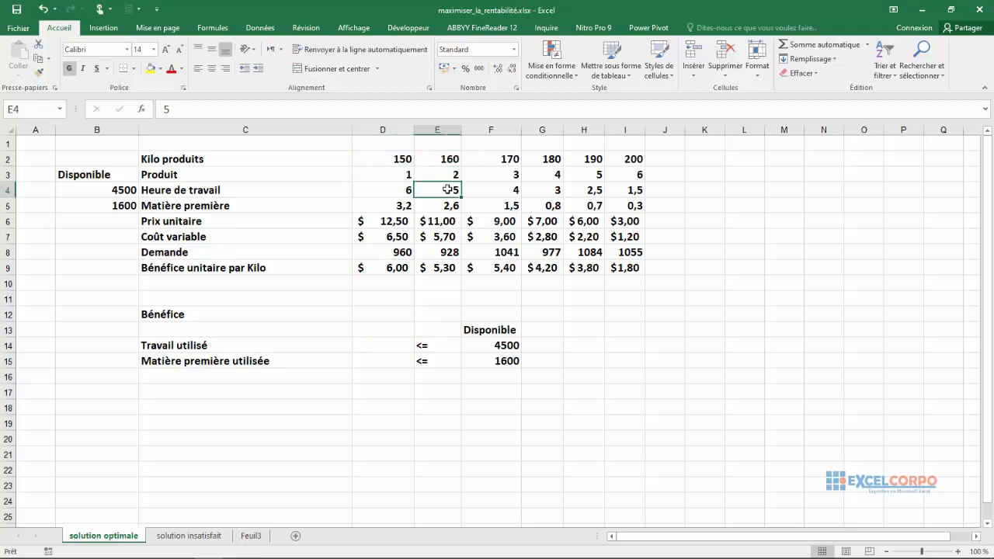
{"action": "left_click", "coordinate": [504, 160]}
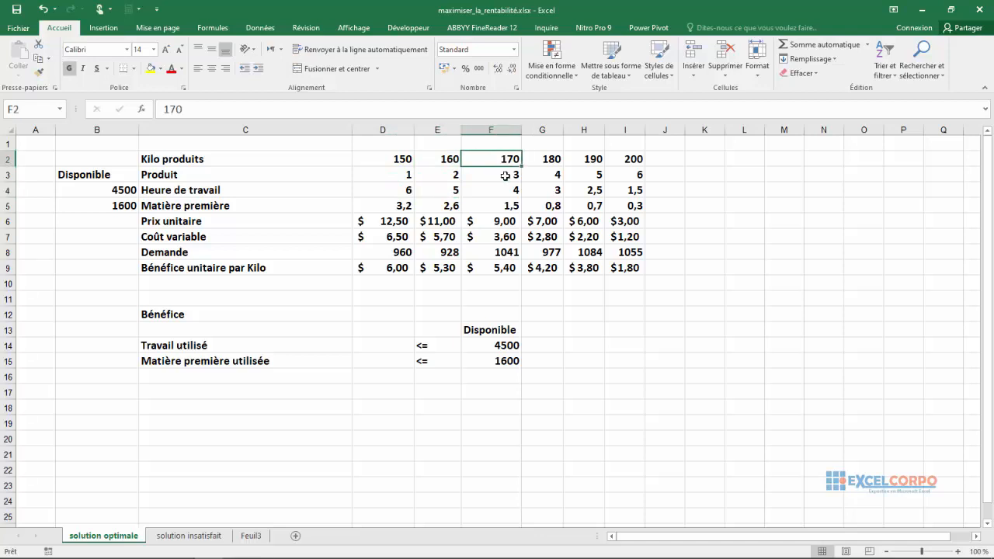
{"action": "left_click", "coordinate": [513, 192]}
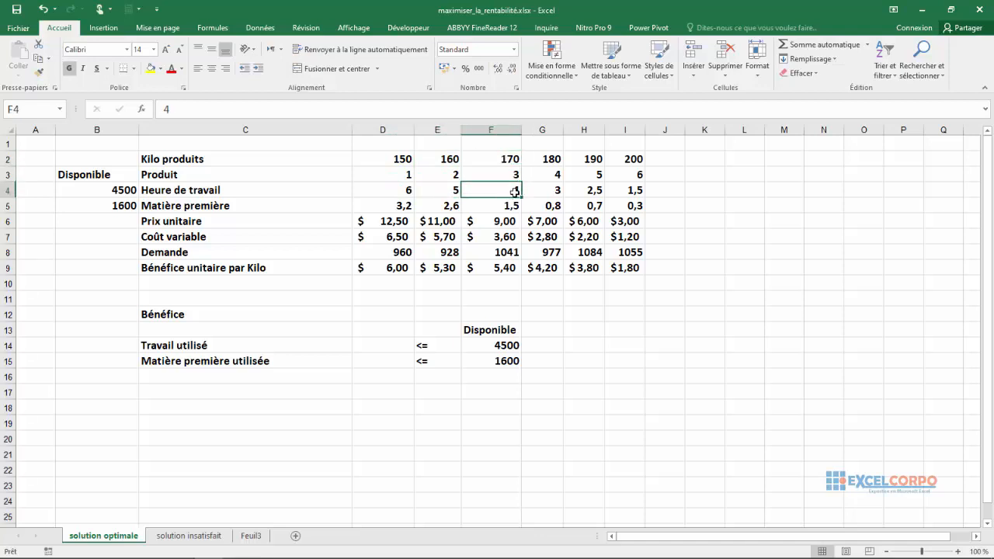
{"action": "left_click", "coordinate": [549, 161]}
{"action": "left_click", "coordinate": [552, 189]}
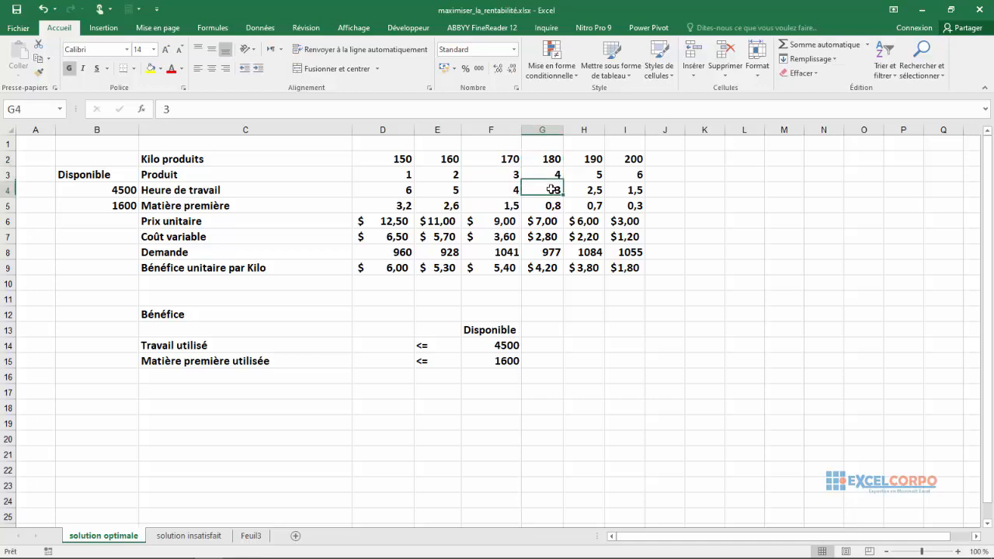
{"action": "left_click", "coordinate": [591, 159]}
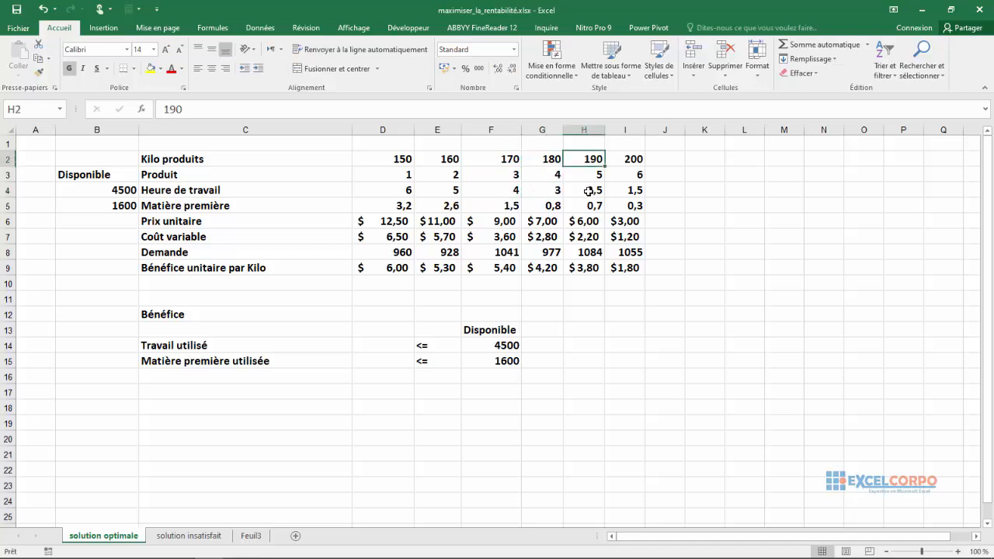
{"action": "left_click", "coordinate": [589, 191]}
{"action": "left_click", "coordinate": [632, 160]}
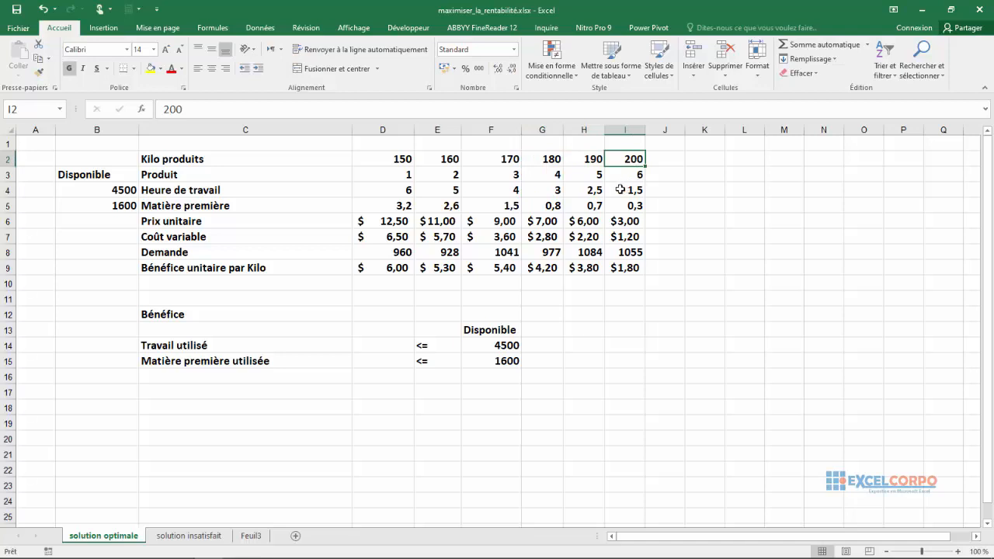
{"action": "left_click", "coordinate": [633, 190]}
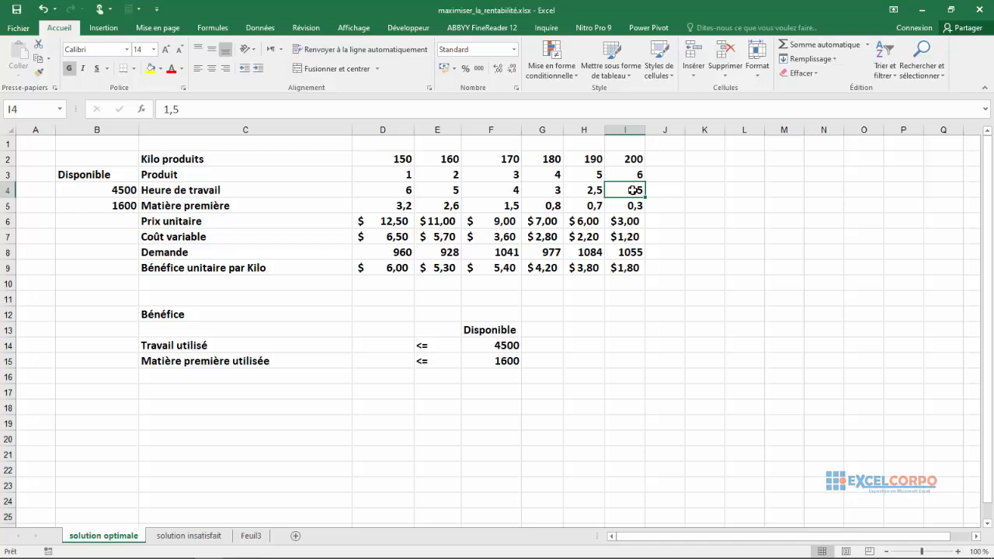
Step: Review how Matière première utilisée pairs Kilo produits in row 2 with Matière première in row 5, for products 1 to 3
{"action": "left_click", "coordinate": [372, 366]}
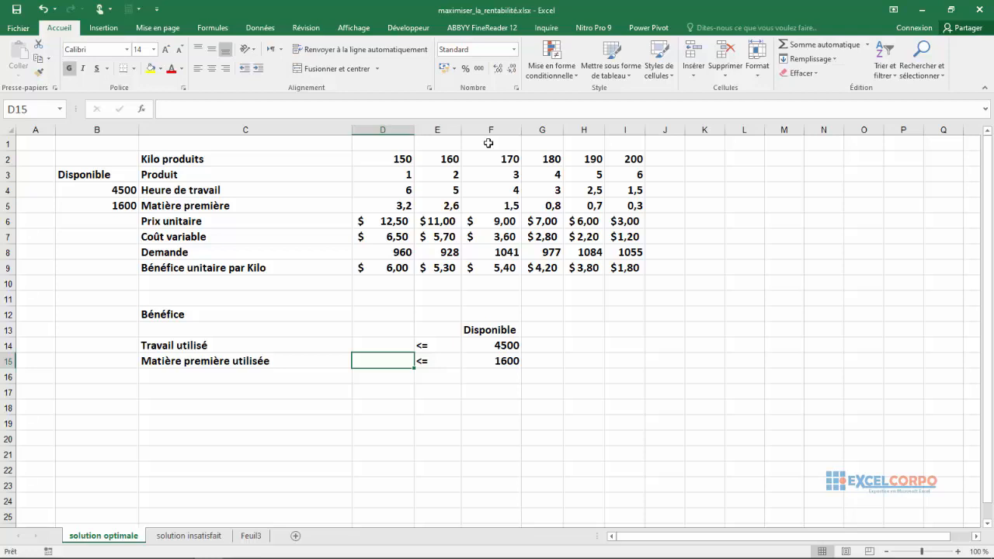
{"action": "left_click", "coordinate": [378, 155]}
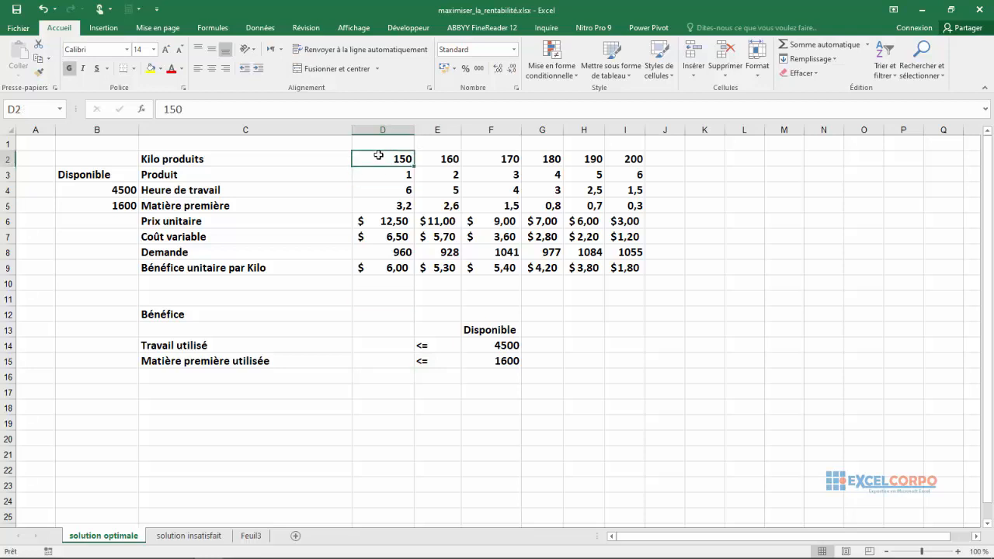
{"action": "left_click", "coordinate": [404, 205]}
{"action": "left_click", "coordinate": [448, 158]}
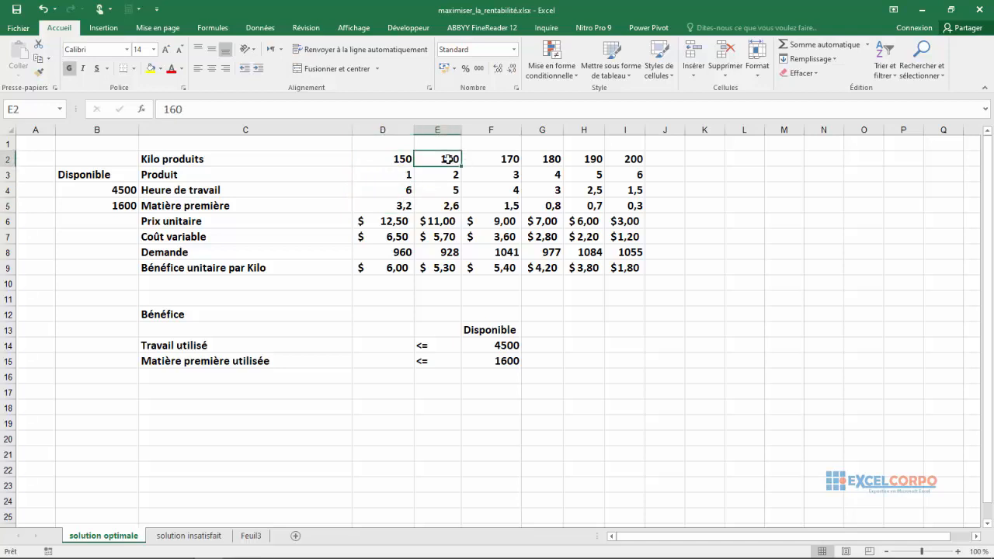
{"action": "left_click", "coordinate": [450, 207]}
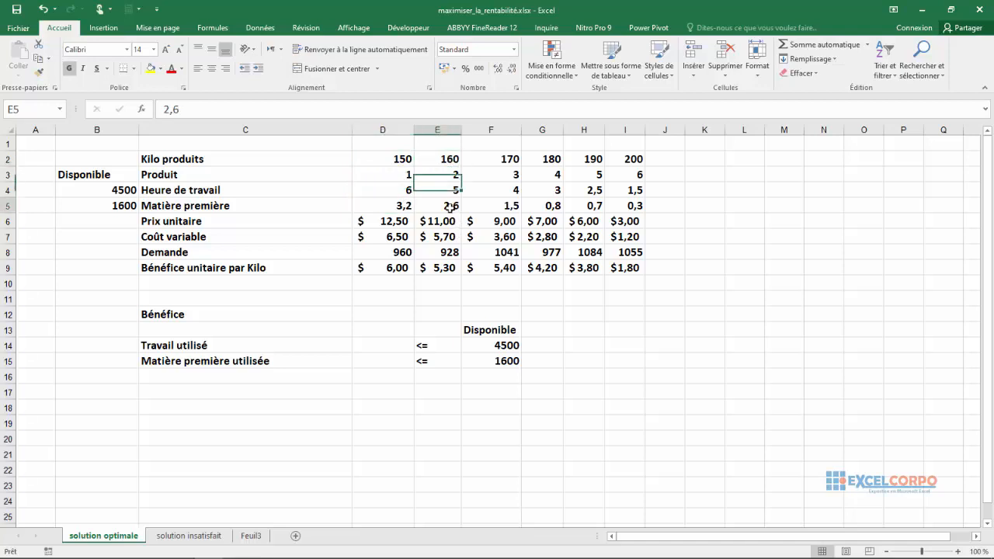
{"action": "left_click", "coordinate": [505, 160]}
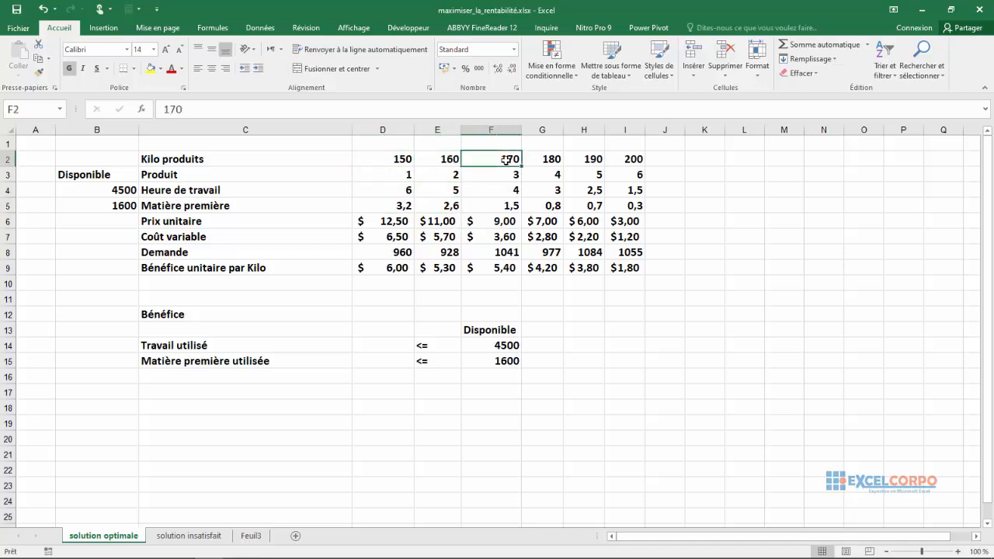
{"action": "left_click", "coordinate": [505, 206]}
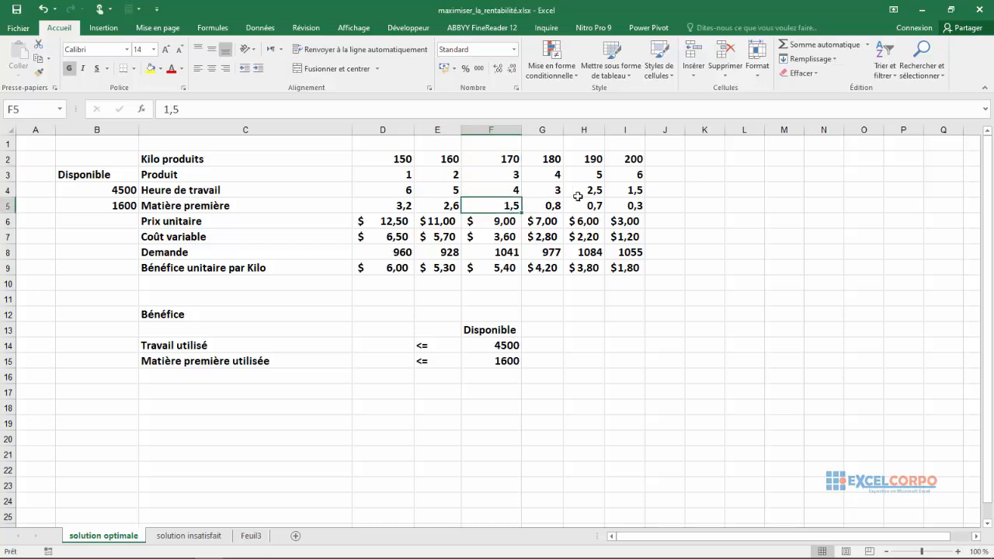
{"action": "left_click", "coordinate": [386, 342]}
{"action": "type", "text": "=D"}
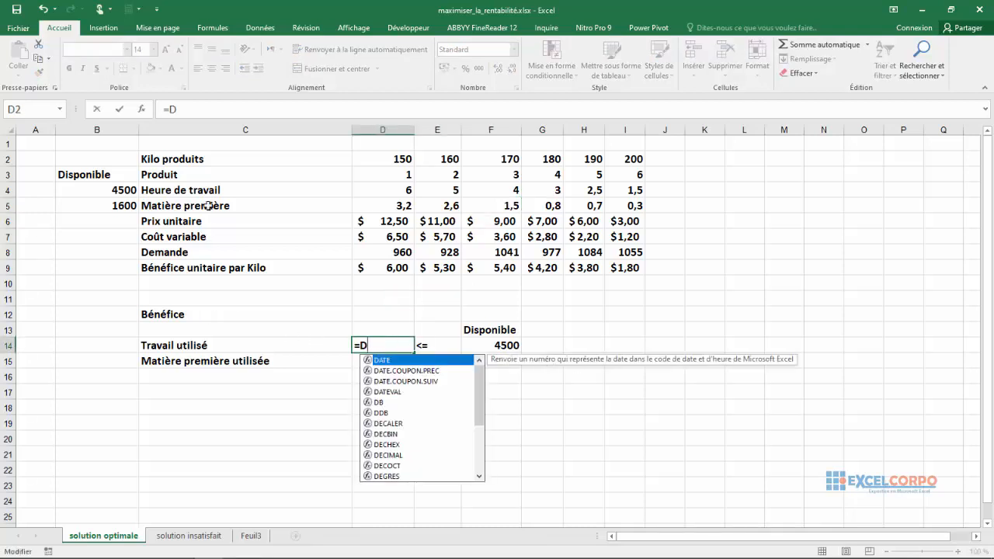
{"action": "left_click", "coordinate": [398, 158]}
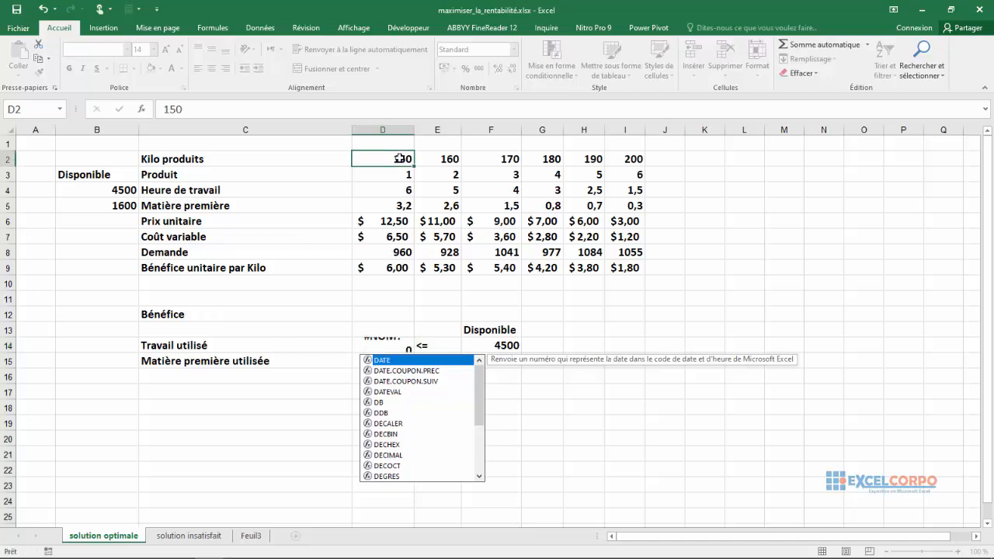
{"action": "left_click", "coordinate": [378, 343]}
{"action": "key", "text": "Delete"}
Step: Start the Travail utilisé formula in D14 with the first two products' kilos times labour hours: =D2*D4+E2*E4
{"action": "type", "text": "="}
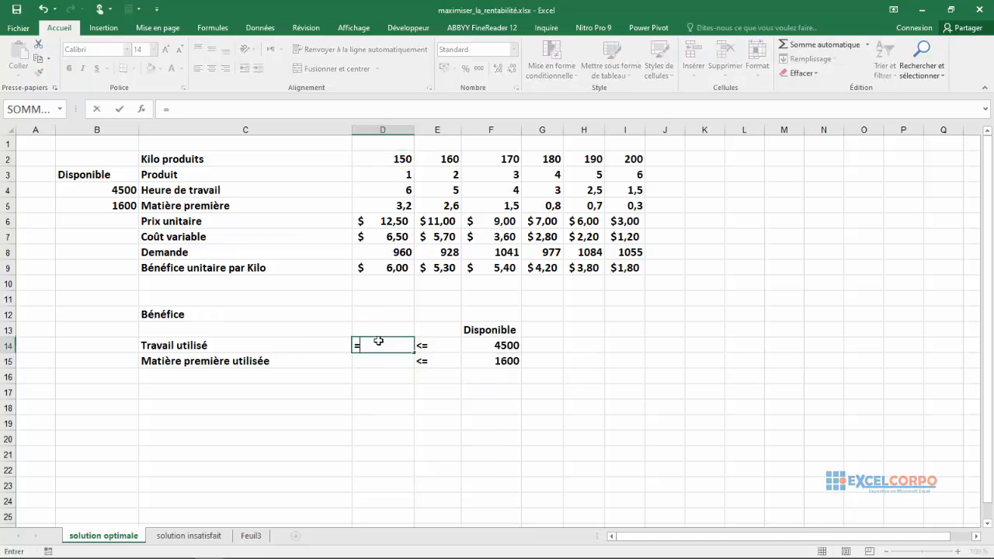
{"action": "left_click", "coordinate": [398, 159]}
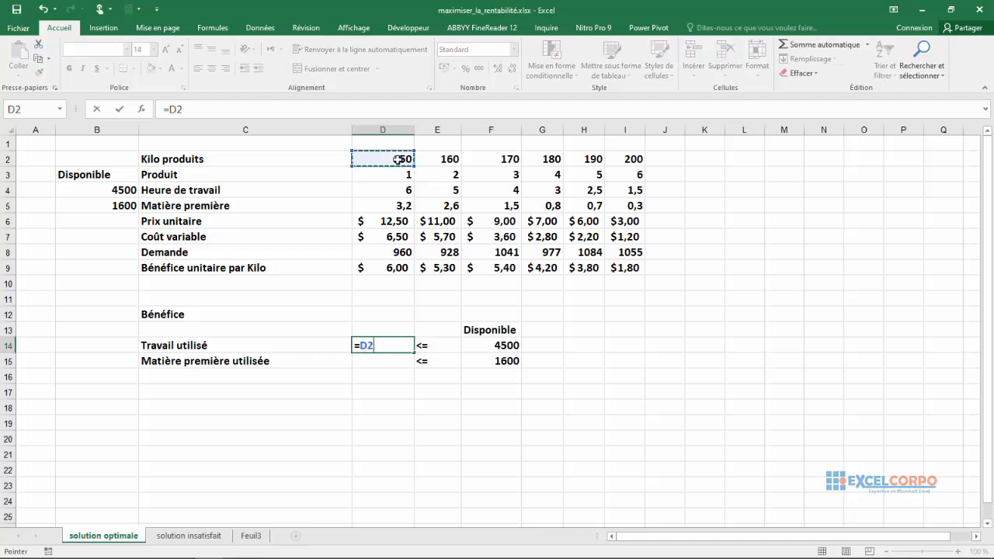
{"action": "type", "text": "*"}
{"action": "left_click", "coordinate": [382, 190]}
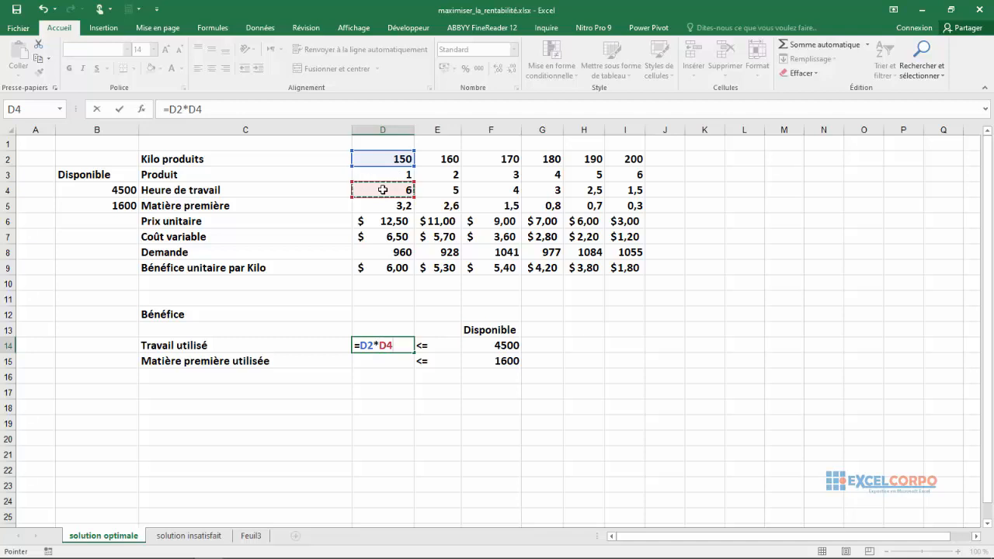
{"action": "type", "text": "+"}
{"action": "left_click", "coordinate": [447, 158]}
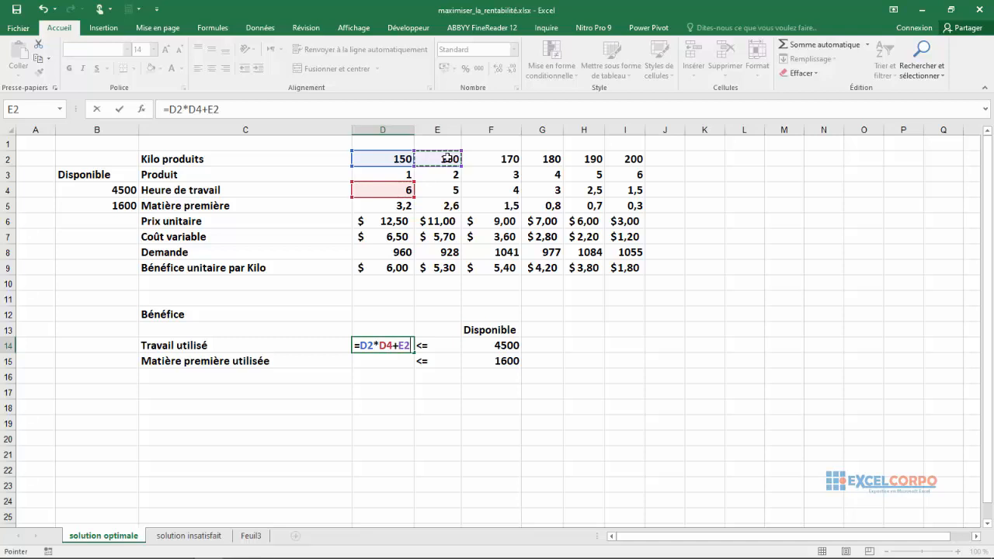
{"action": "type", "text": "*"}
{"action": "left_click", "coordinate": [442, 190]}
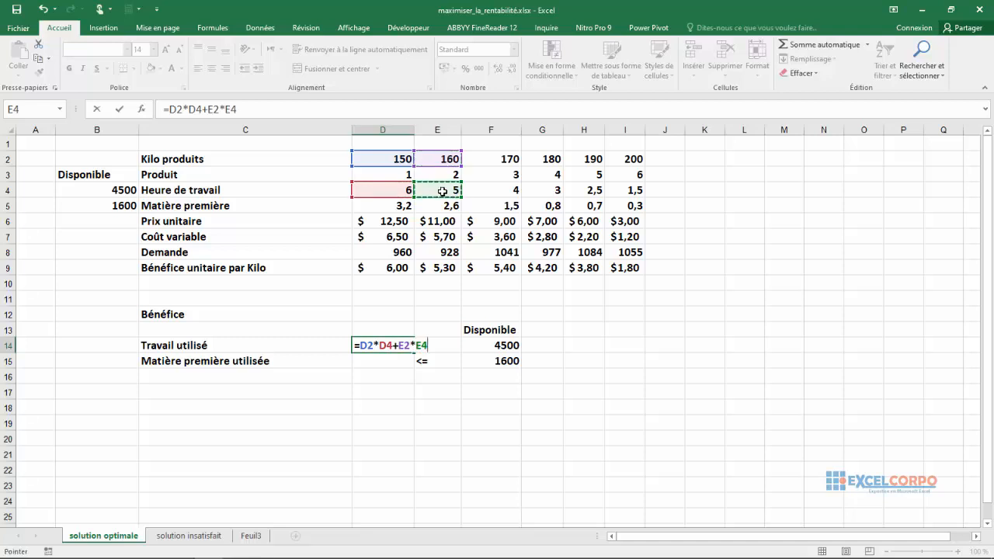
Step: Extend the D14 formula with the labour terms for products 3 and 4: +F2*F4+G2*G4
{"action": "type", "text": "+"}
{"action": "left_click", "coordinate": [497, 162]}
{"action": "type", "text": "*"}
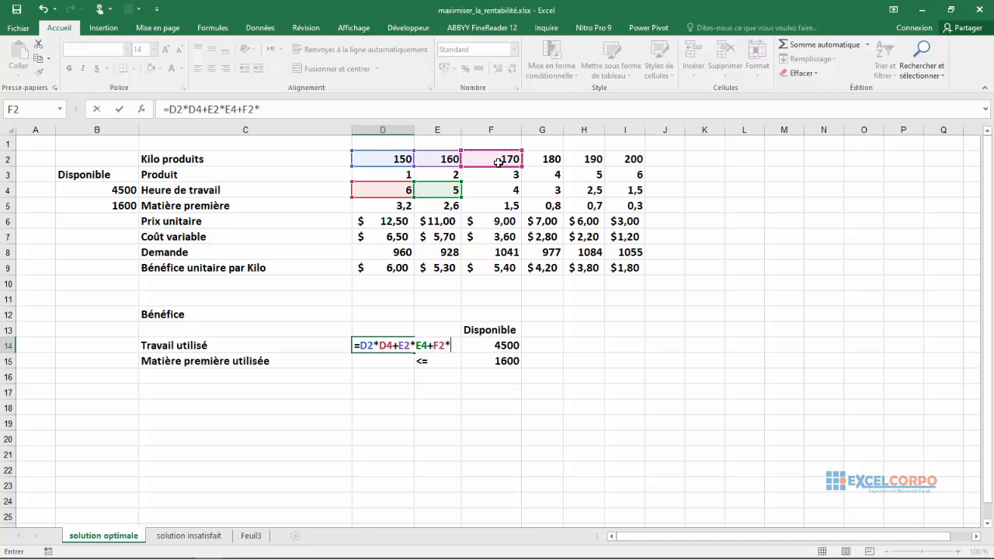
{"action": "left_click", "coordinate": [496, 190]}
{"action": "type", "text": "+"}
{"action": "left_click", "coordinate": [548, 159]}
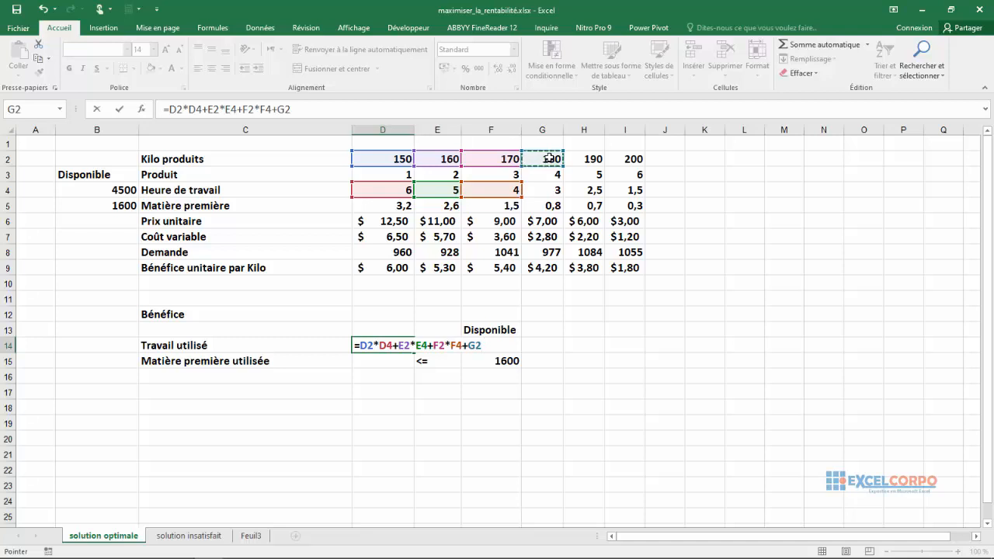
{"action": "type", "text": "*"}
{"action": "left_click", "coordinate": [561, 194]}
Step: Complete the D14 formula with the labour terms for products 5 and 6, +H2*H4+I2*I4, and enter it
{"action": "type", "text": "+"}
{"action": "left_click", "coordinate": [591, 157]}
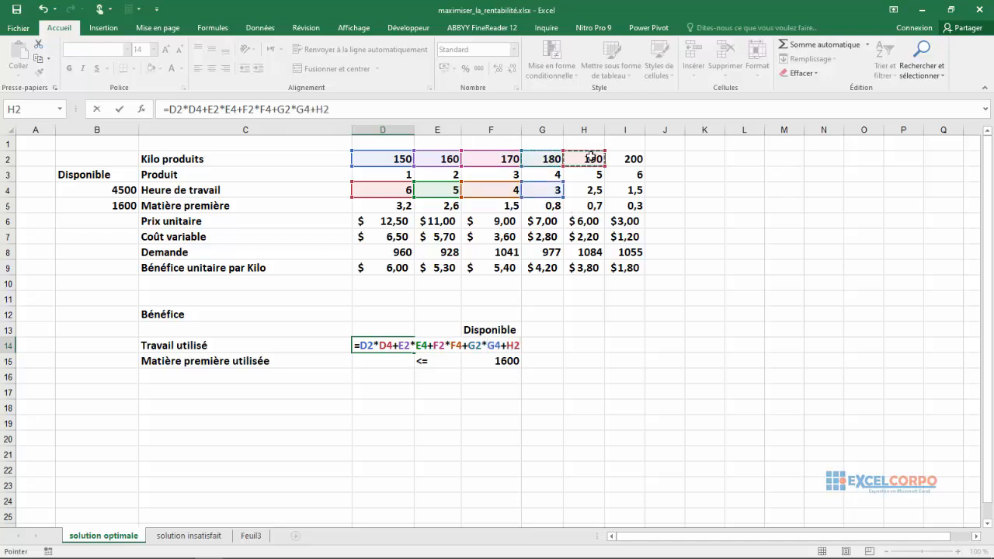
{"action": "type", "text": "*"}
{"action": "left_click", "coordinate": [591, 192]}
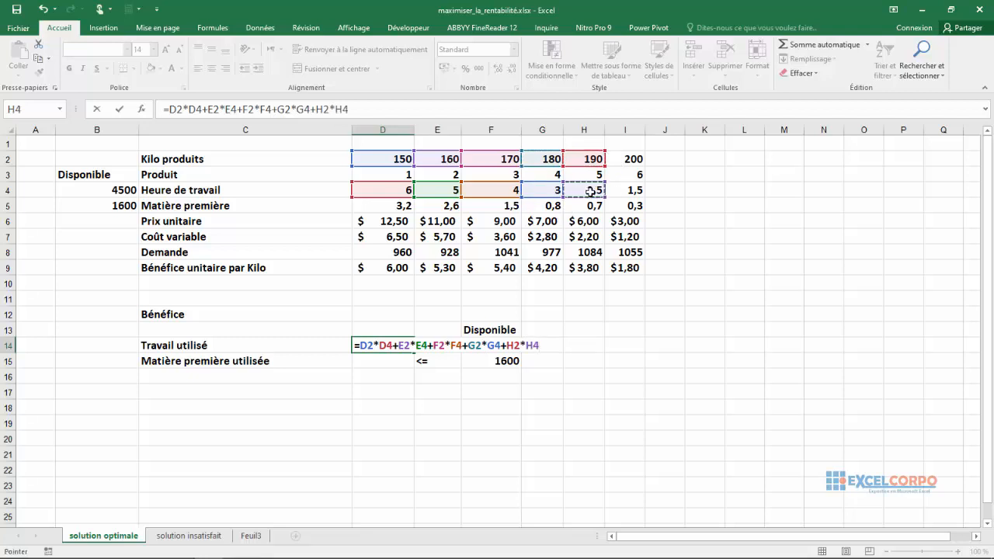
{"action": "type", "text": "+"}
{"action": "left_click", "coordinate": [633, 158]}
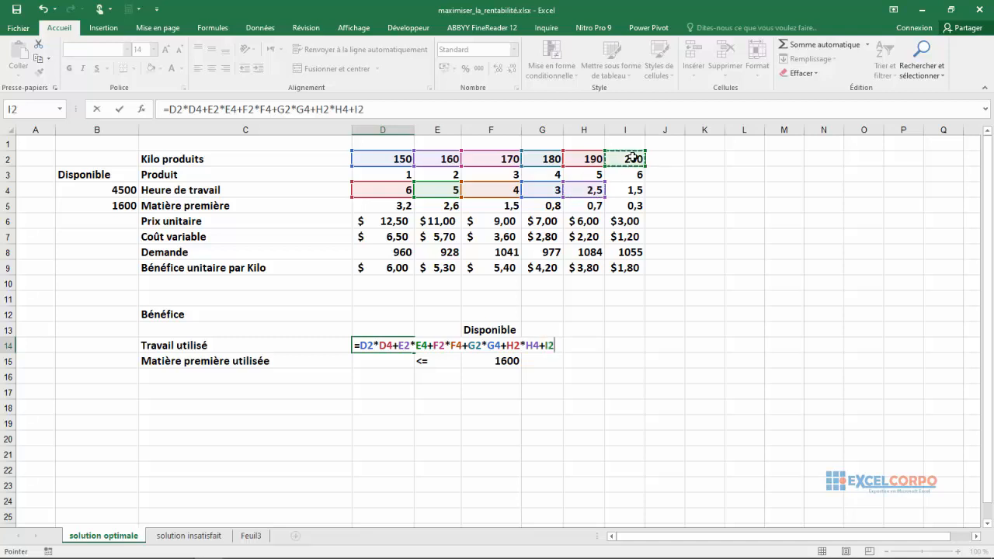
{"action": "type", "text": "("}
{"action": "left_click", "coordinate": [636, 188]}
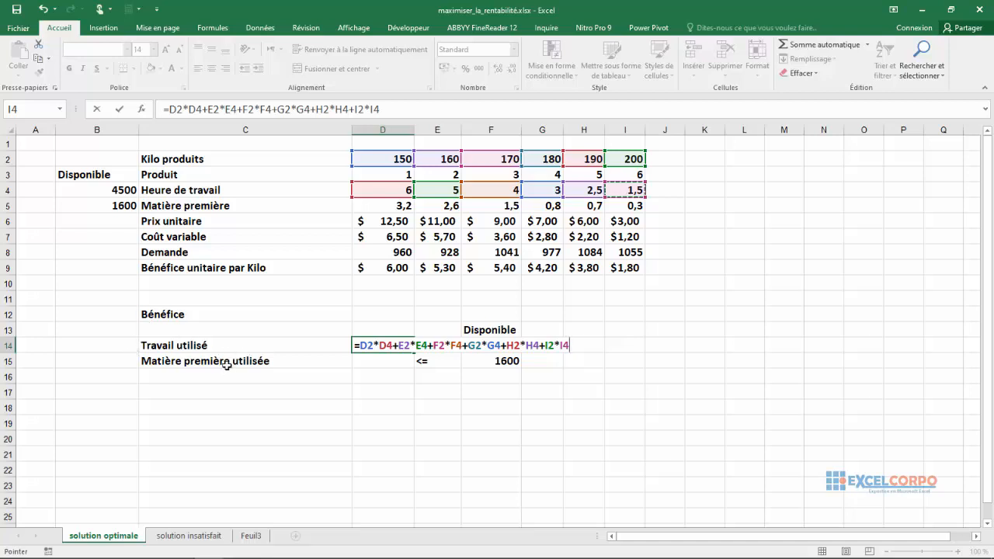
{"action": "key", "text": "Return"}
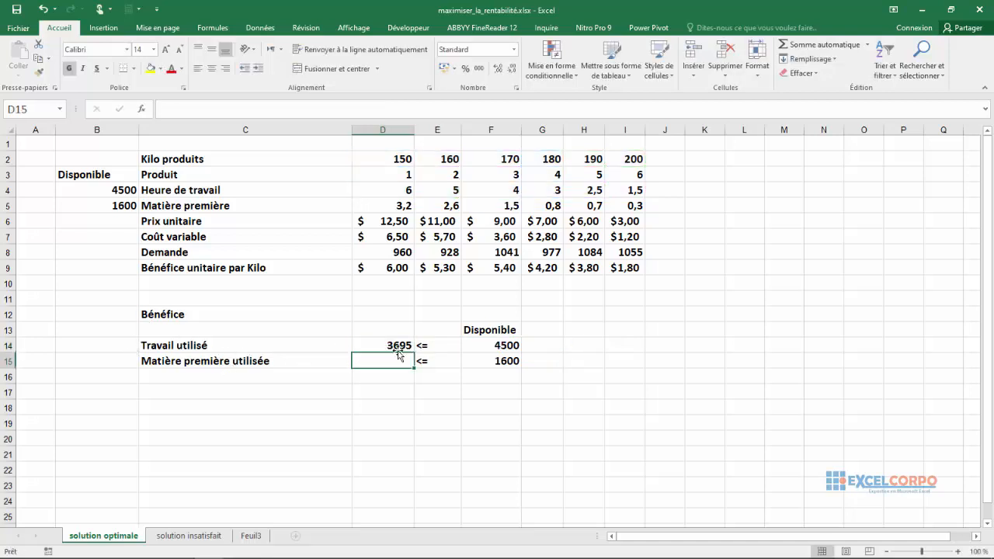
Step: Replace the Travail utilisé formula in D14 with =SOMMEPROD($D$2:$I$2;D4:I4), keeping the Kilo produits range absolute
{"action": "left_click", "coordinate": [396, 346]}
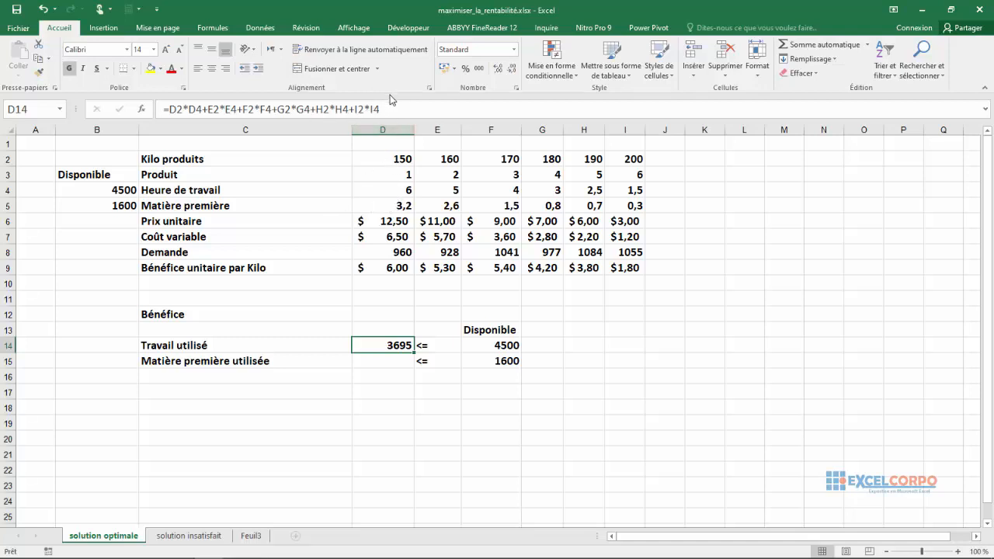
{"action": "double_click", "coordinate": [414, 350]}
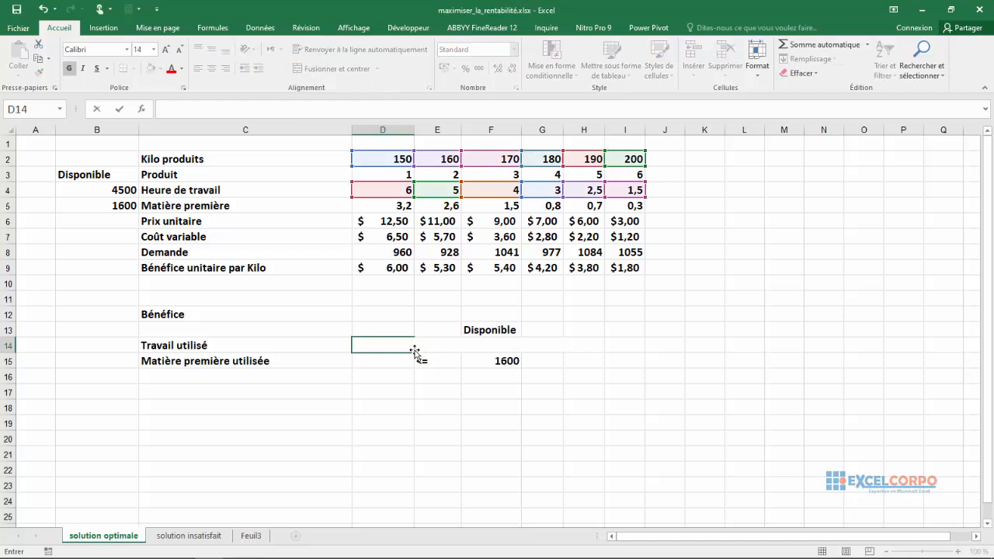
{"action": "type", "text": "=som"}
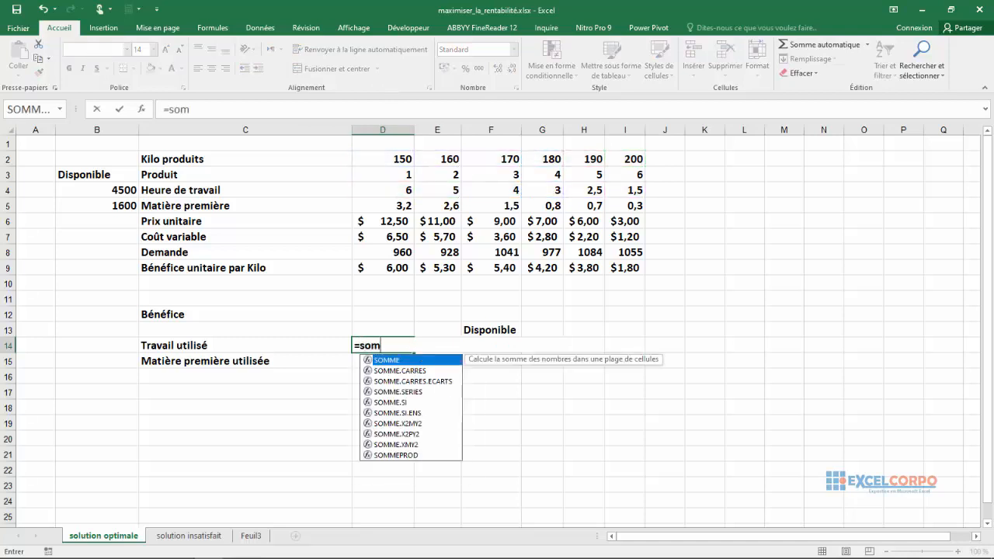
{"action": "left_click", "coordinate": [398, 455]}
{"action": "double_click", "coordinate": [398, 455]}
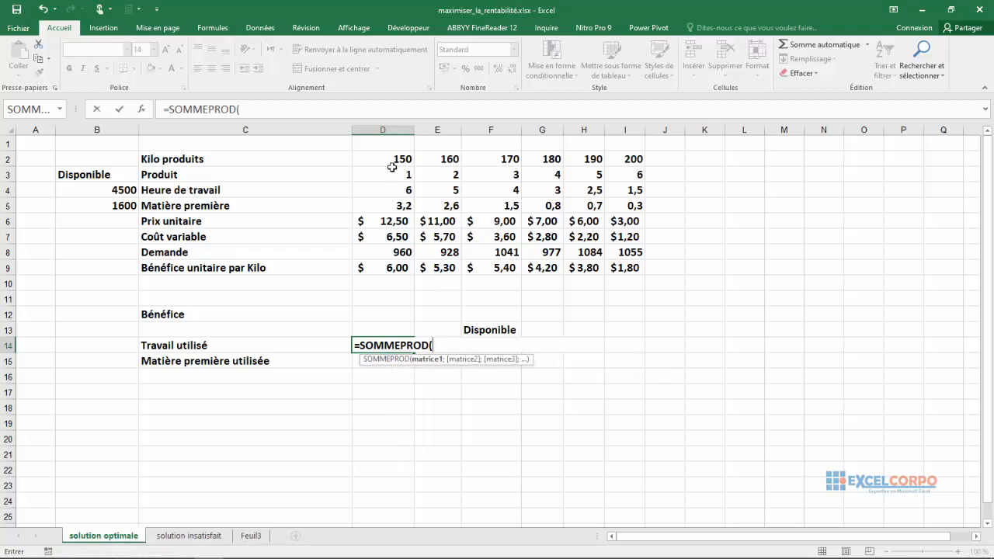
{"action": "left_click_drag", "start_coordinate": [386, 160], "coordinate": [633, 165]}
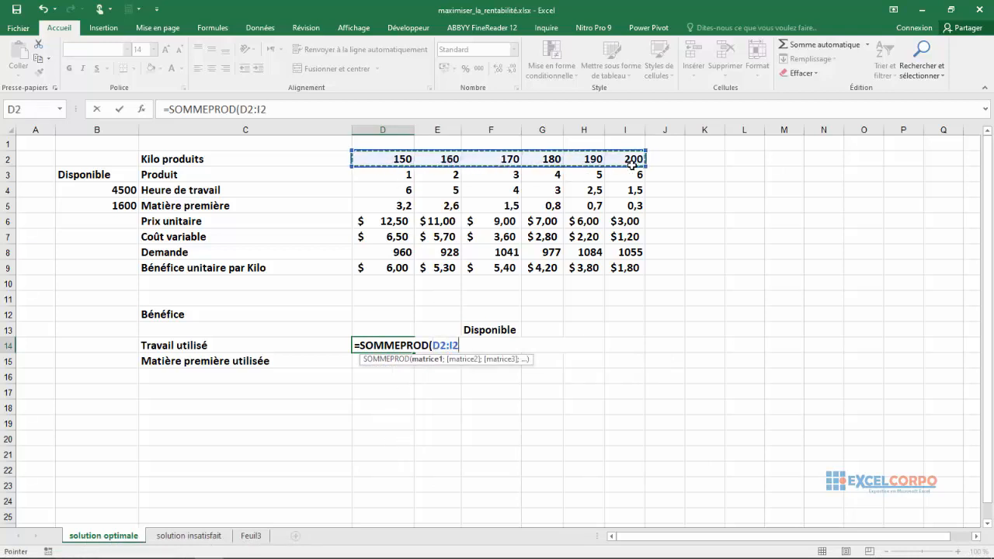
{"action": "key", "text": "F4"}
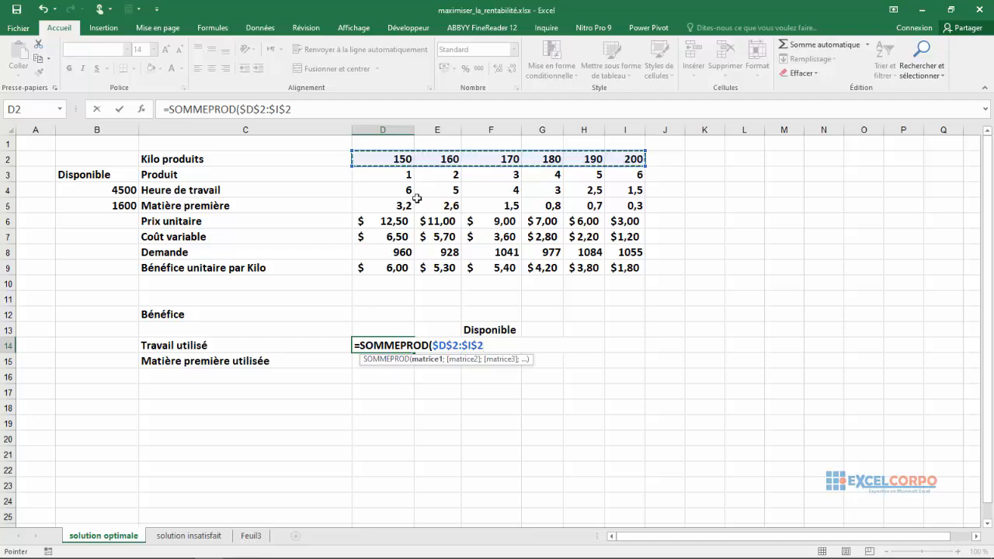
{"action": "type", "text": ";"}
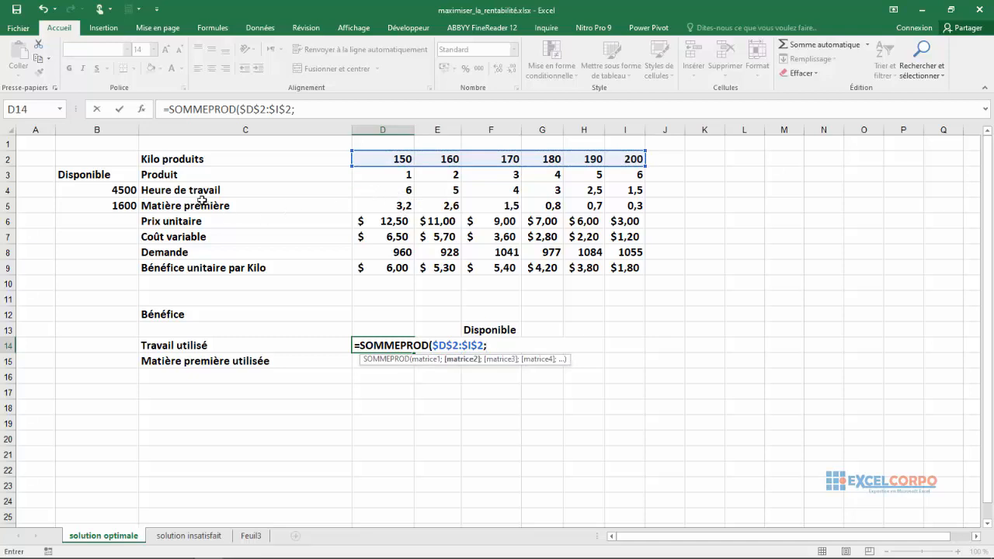
{"action": "left_click_drag", "start_coordinate": [377, 192], "coordinate": [613, 187]}
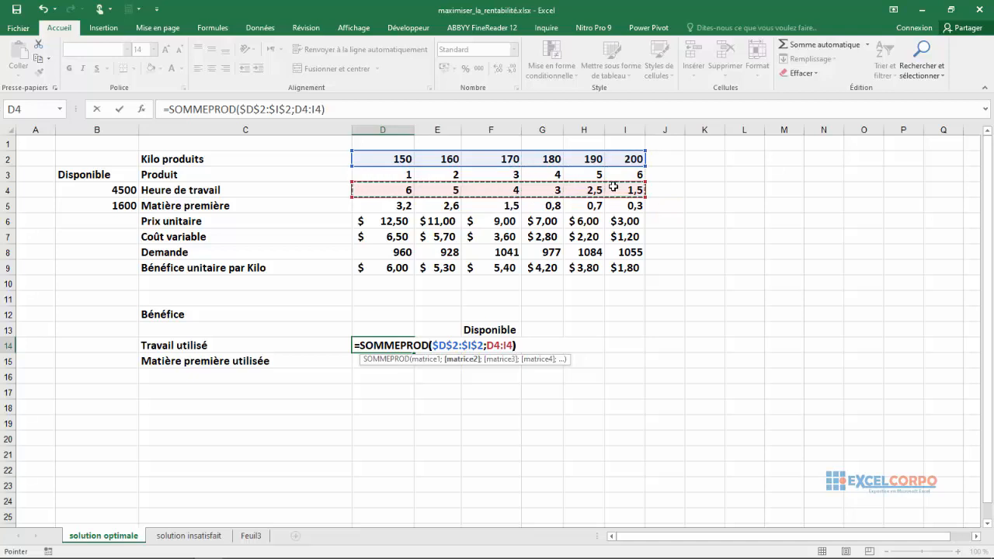
{"action": "key", "text": "Return"}
{"action": "left_click", "coordinate": [374, 339]}
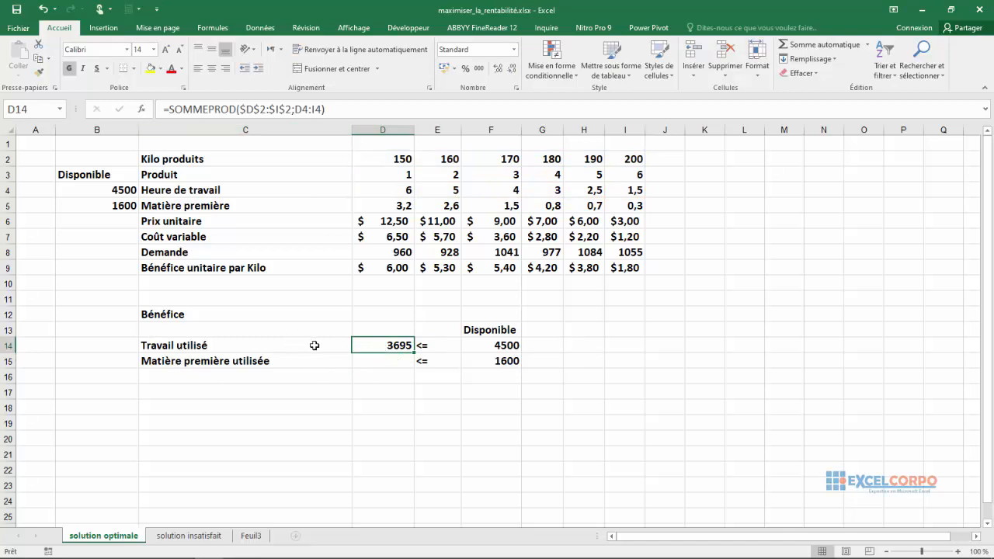
Step: Enter =SOMMEPROD($D$2:$I$2;D5:I5) in D15 to calculate Matière première utilisée
{"action": "left_click", "coordinate": [384, 361]}
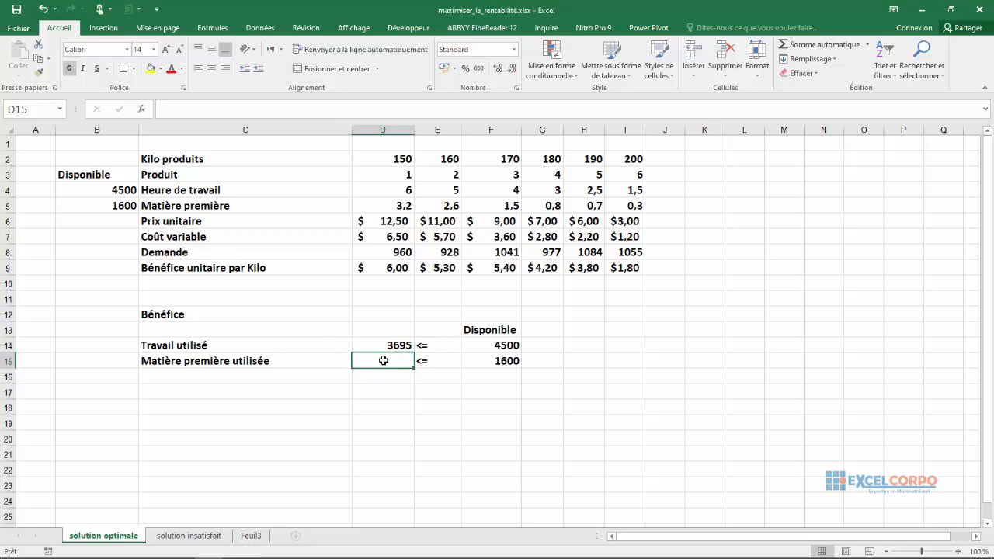
{"action": "type", "text": "=som"}
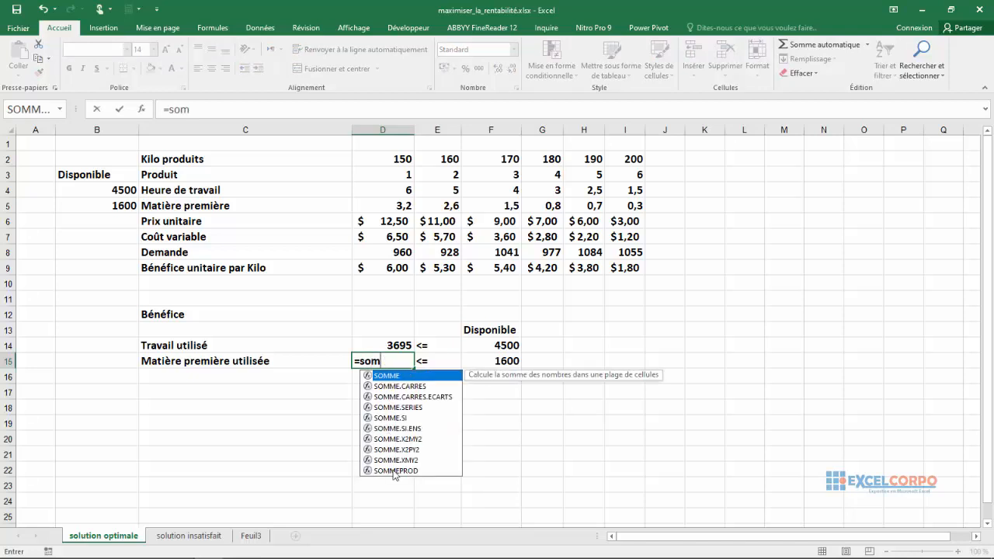
{"action": "double_click", "coordinate": [395, 471]}
{"action": "left_click_drag", "start_coordinate": [382, 160], "coordinate": [637, 158]}
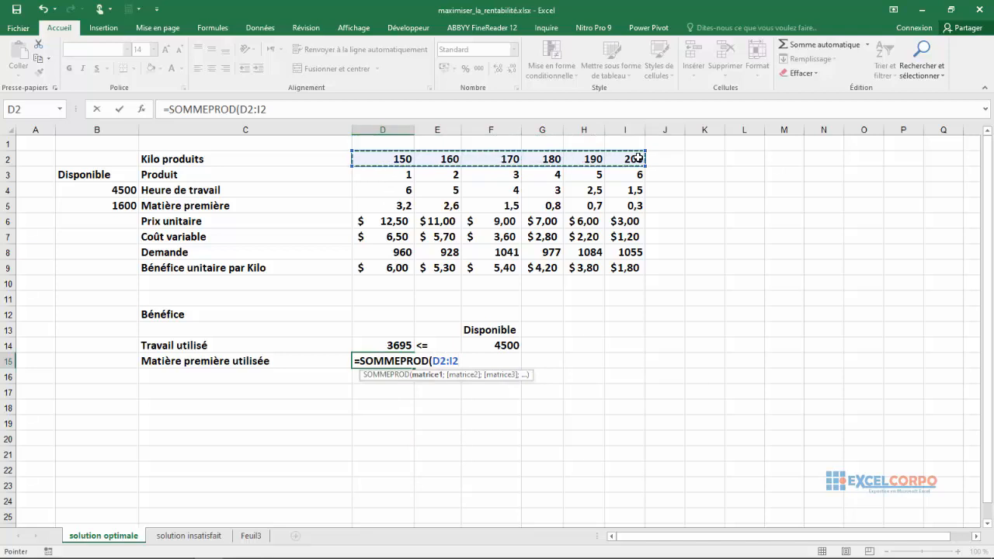
{"action": "key", "text": "F4"}
{"action": "type", "text": ";"}
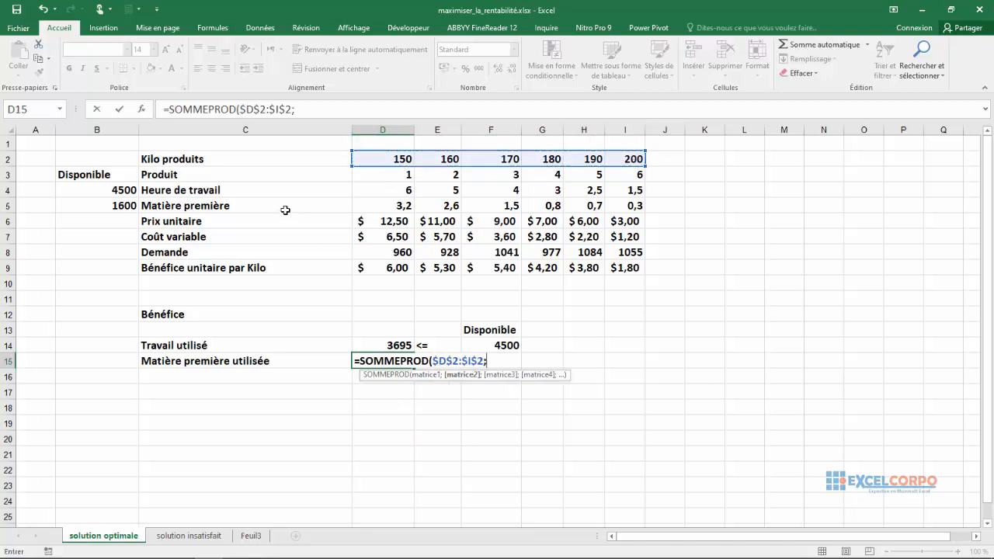
{"action": "left_click_drag", "start_coordinate": [373, 204], "coordinate": [610, 208]}
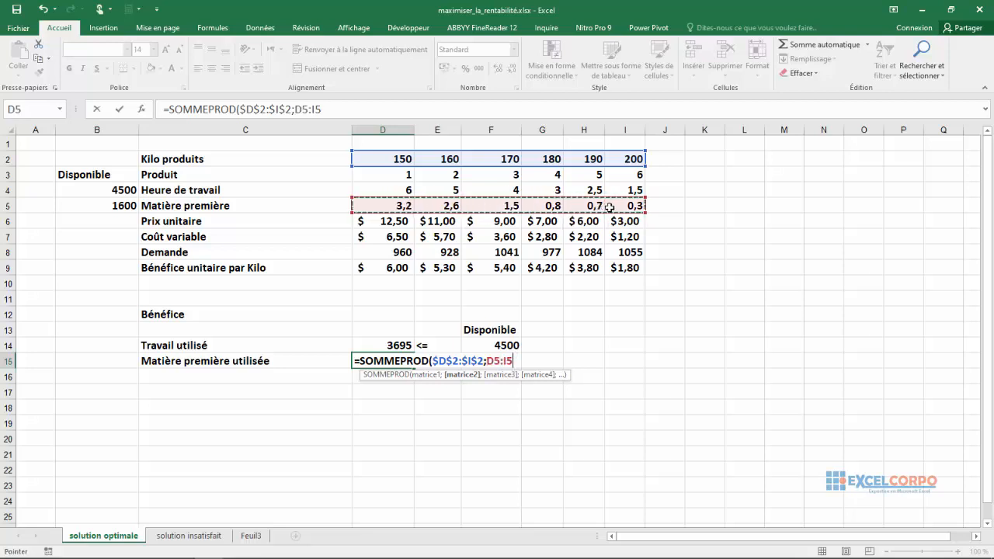
{"action": "key", "text": "ctrl+Return"}
{"action": "key", "text": "Return"}
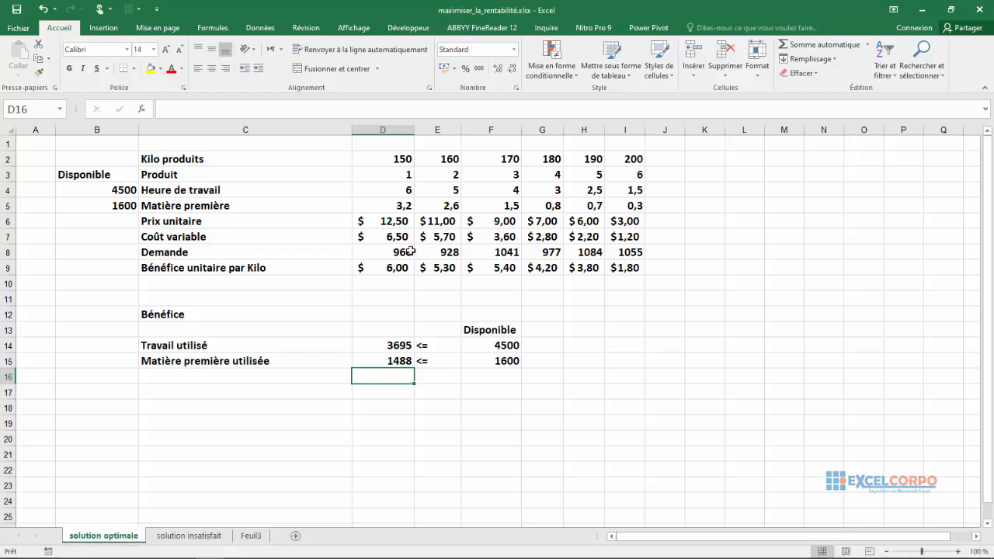
Step: Fill the Travail utilisé formula from D14 down into D15
{"action": "left_click", "coordinate": [401, 340]}
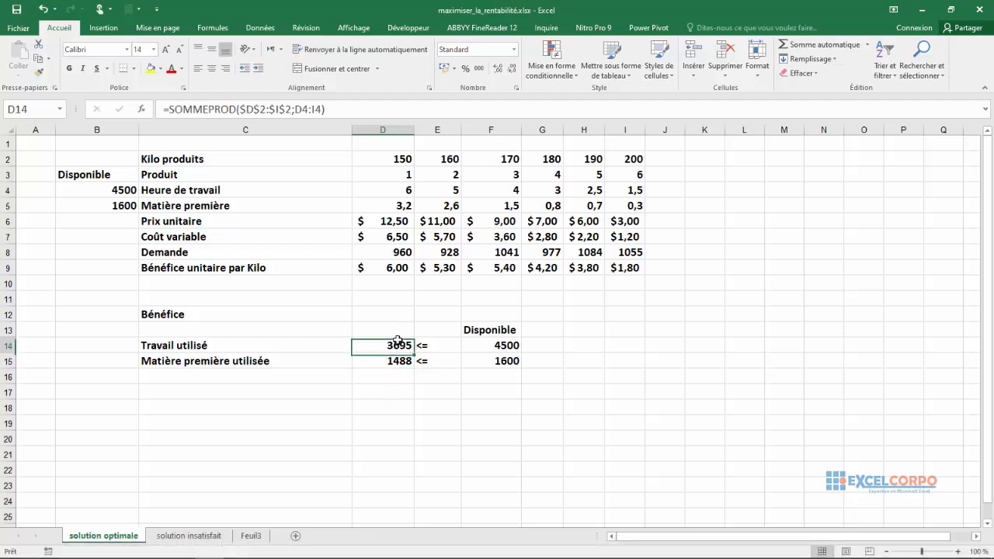
{"action": "left_click_drag", "start_coordinate": [414, 352], "coordinate": [412, 363]}
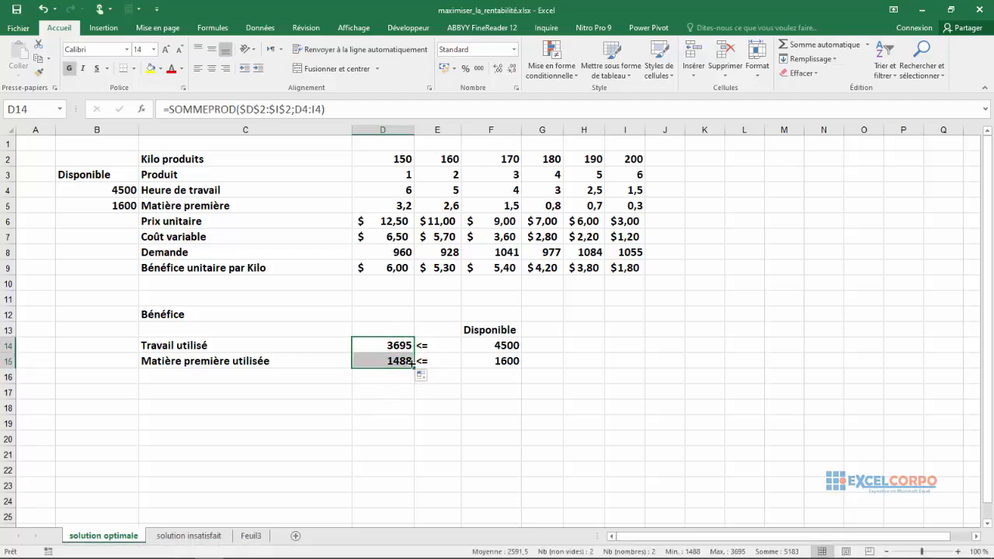
{"action": "left_click", "coordinate": [342, 397]}
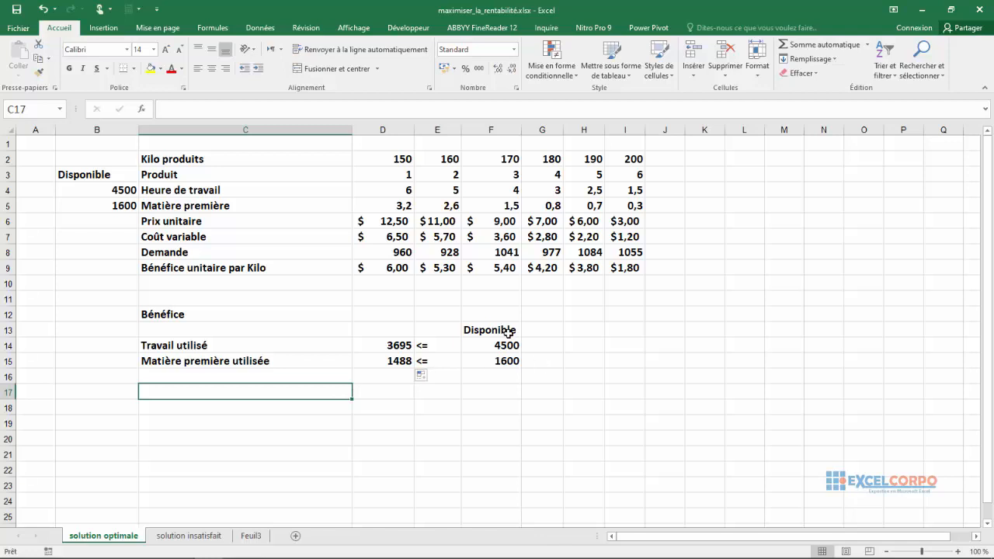
Step: Compare the labour and raw material used in D14 and D15 with the Disponible limits in F14 and F15
{"action": "left_click", "coordinate": [386, 346]}
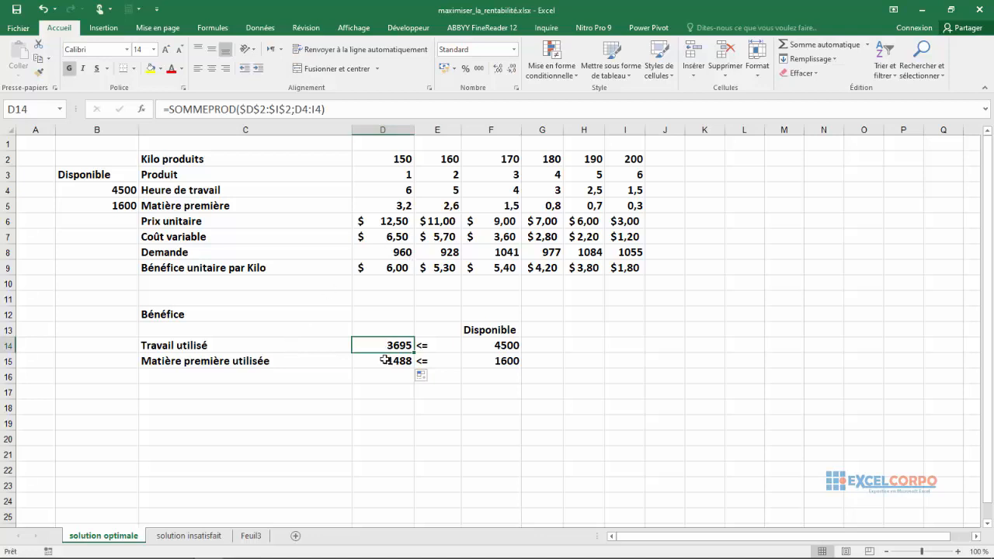
{"action": "left_click", "coordinate": [502, 348]}
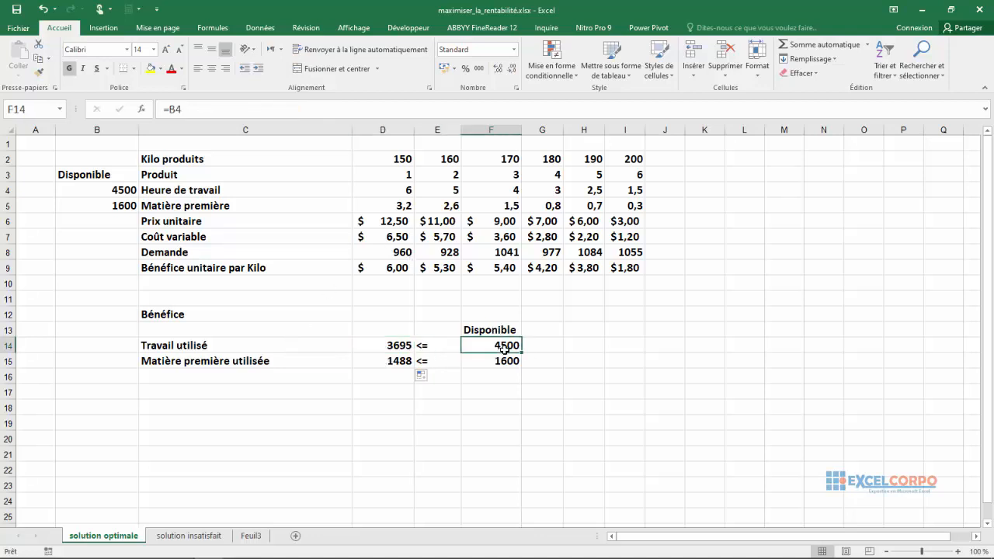
{"action": "left_click", "coordinate": [399, 362]}
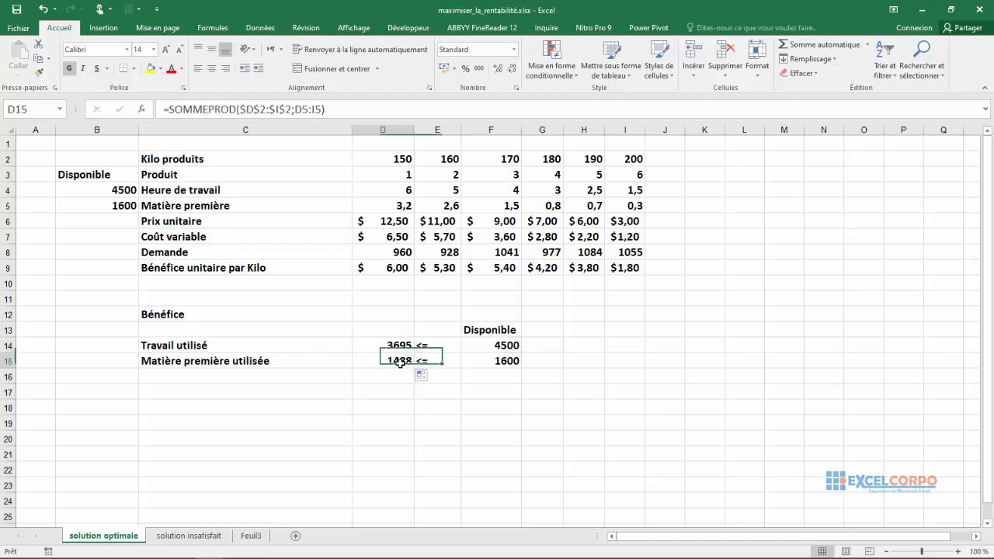
{"action": "left_click", "coordinate": [504, 362]}
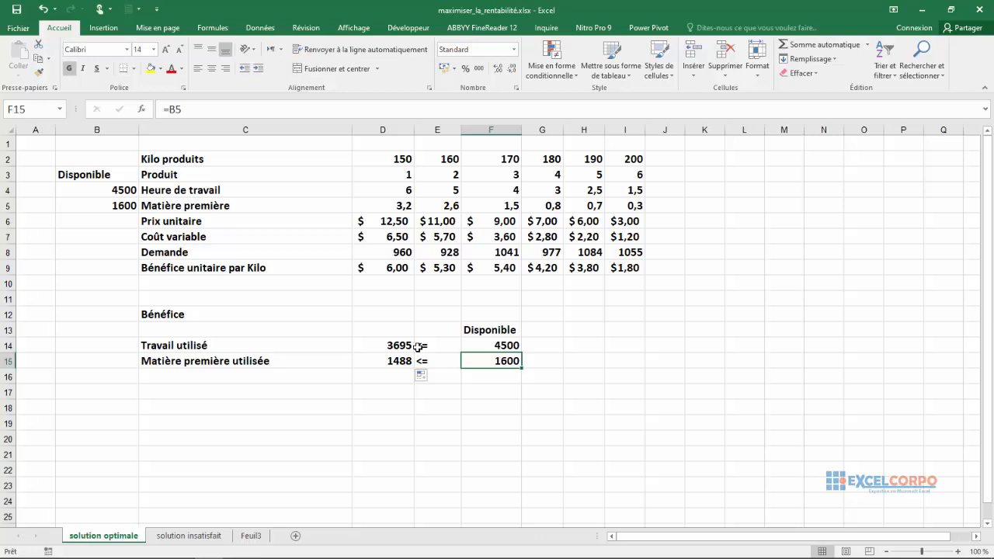
Step: Enter the Bénéfice formula =SOMMEPROD(D2:I2;D9:I9) in D12, multiplying Kilo produits by Bénéfice unitaire par Kilo
{"action": "left_click", "coordinate": [378, 315]}
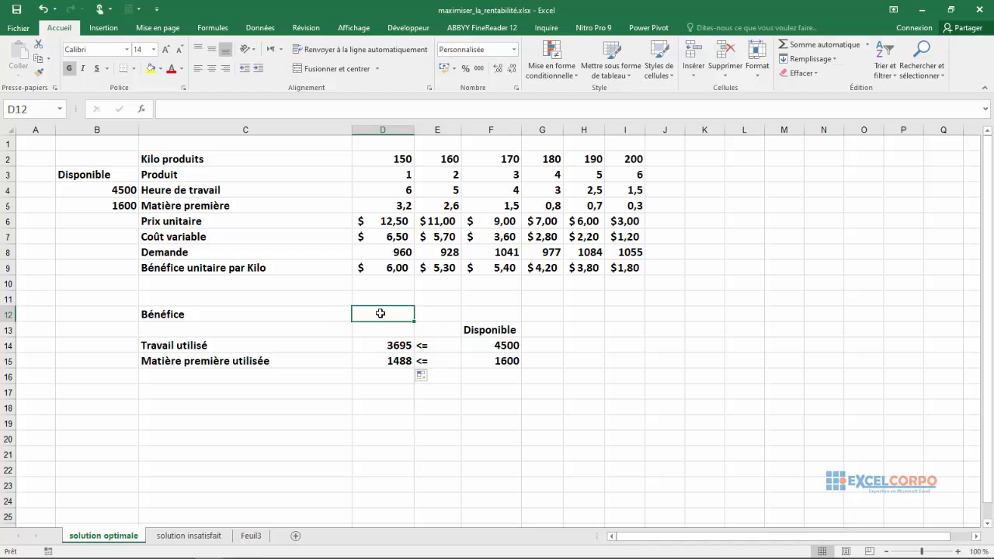
{"action": "left_click", "coordinate": [387, 158]}
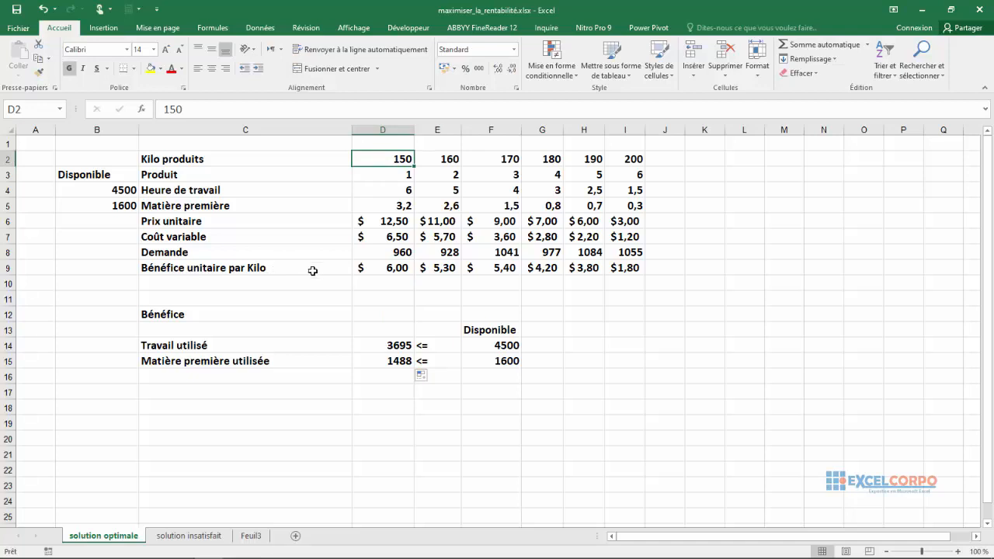
{"action": "left_click", "coordinate": [397, 316]}
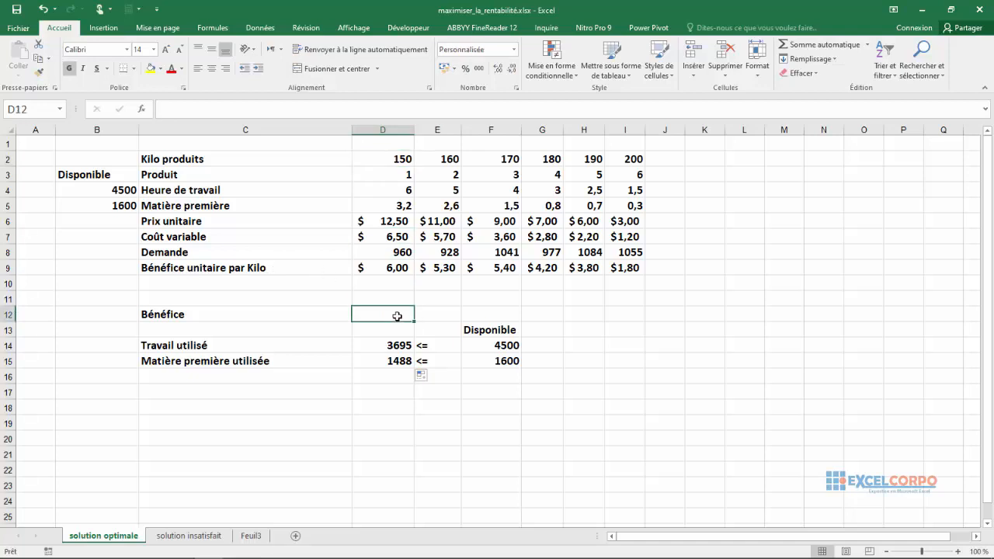
{"action": "type", "text": "=so"}
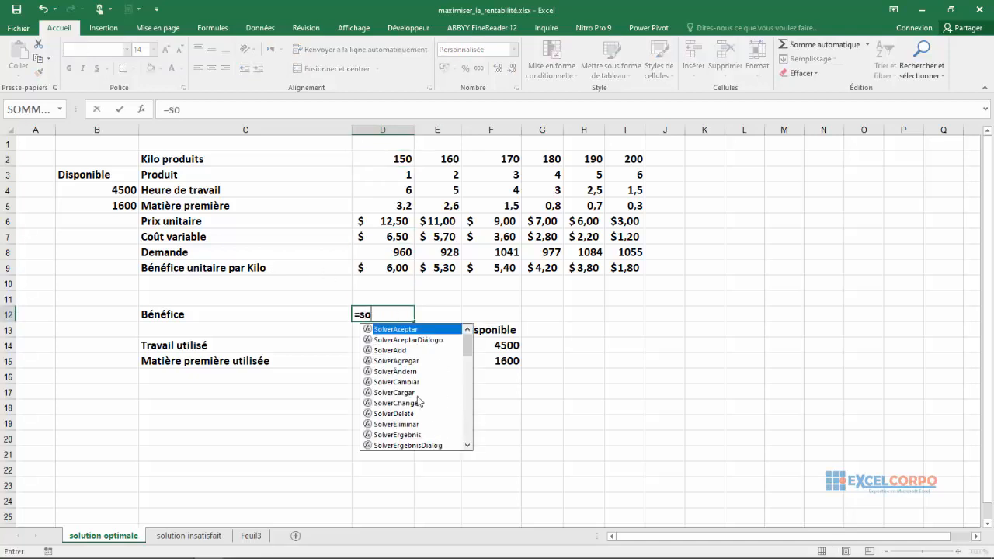
{"action": "type", "text": "mm"}
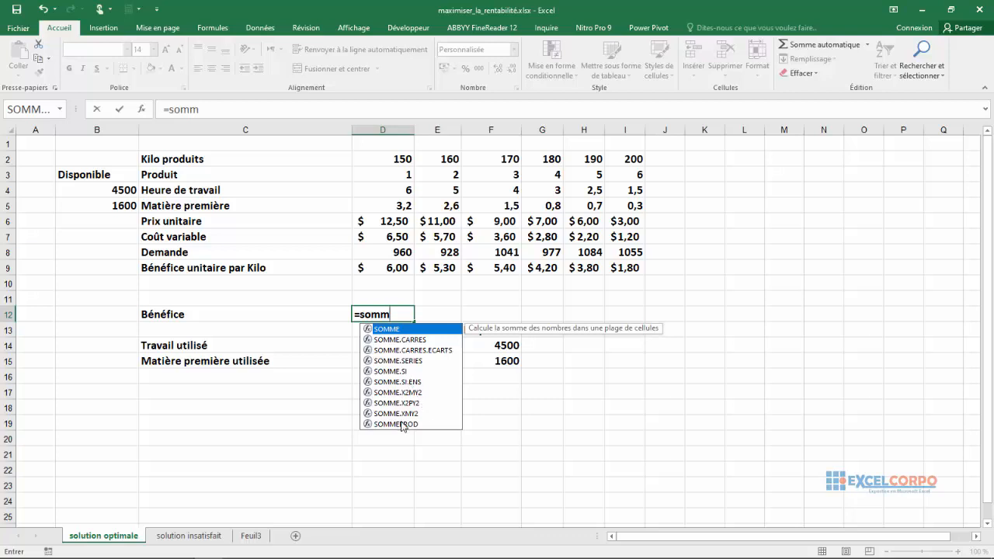
{"action": "double_click", "coordinate": [402, 424]}
{"action": "left_click_drag", "start_coordinate": [401, 155], "coordinate": [630, 157]}
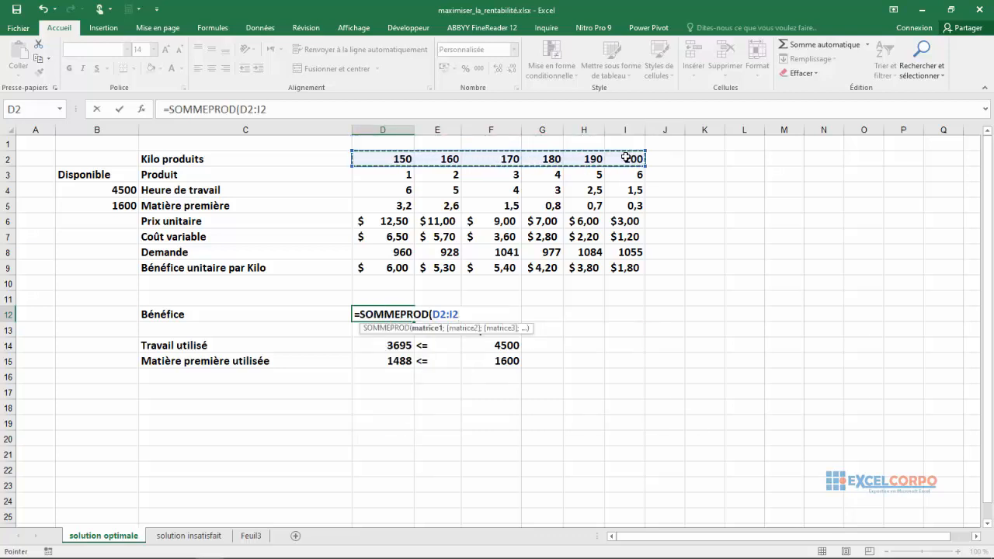
{"action": "type", "text": ";"}
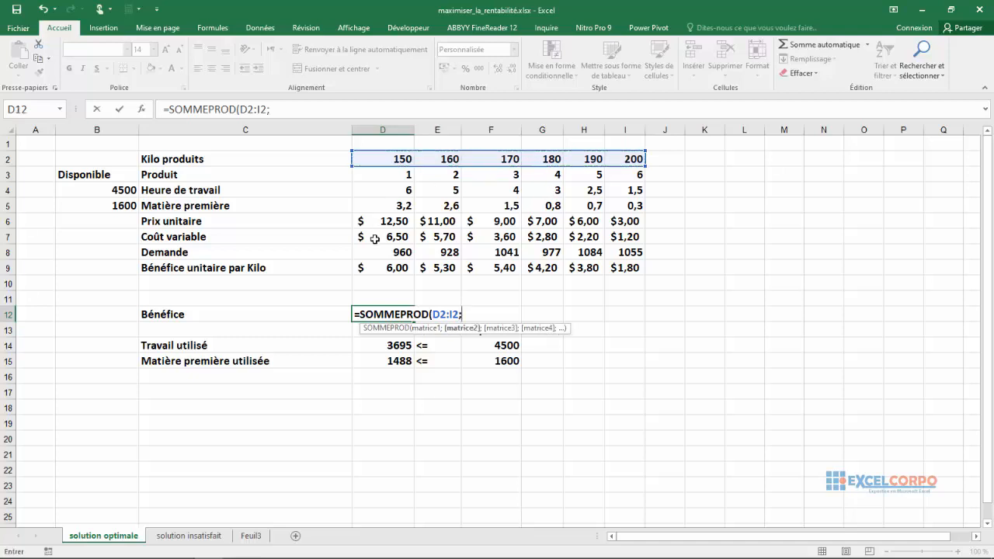
{"action": "left_click_drag", "start_coordinate": [368, 267], "coordinate": [614, 265]}
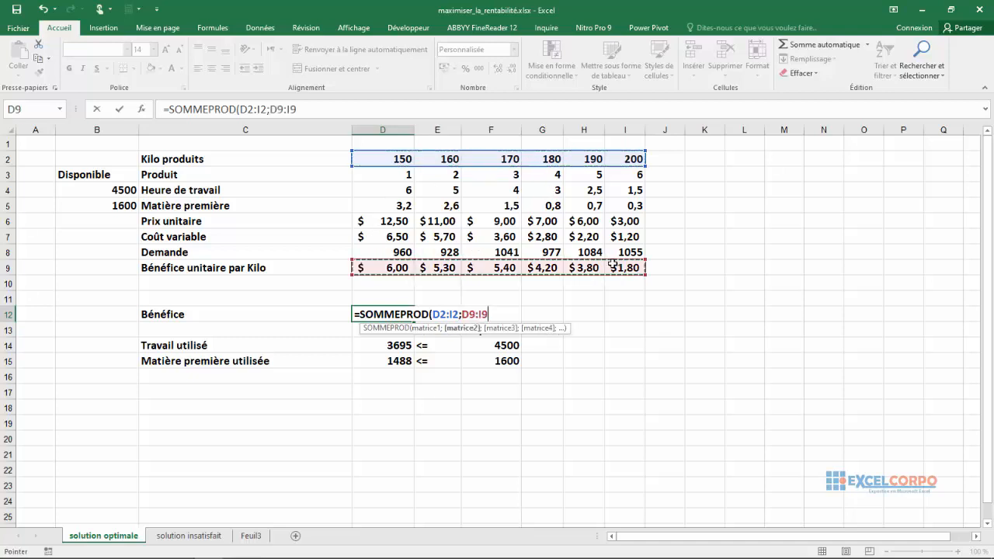
{"action": "type", "text": ")"}
{"action": "key", "text": "Return"}
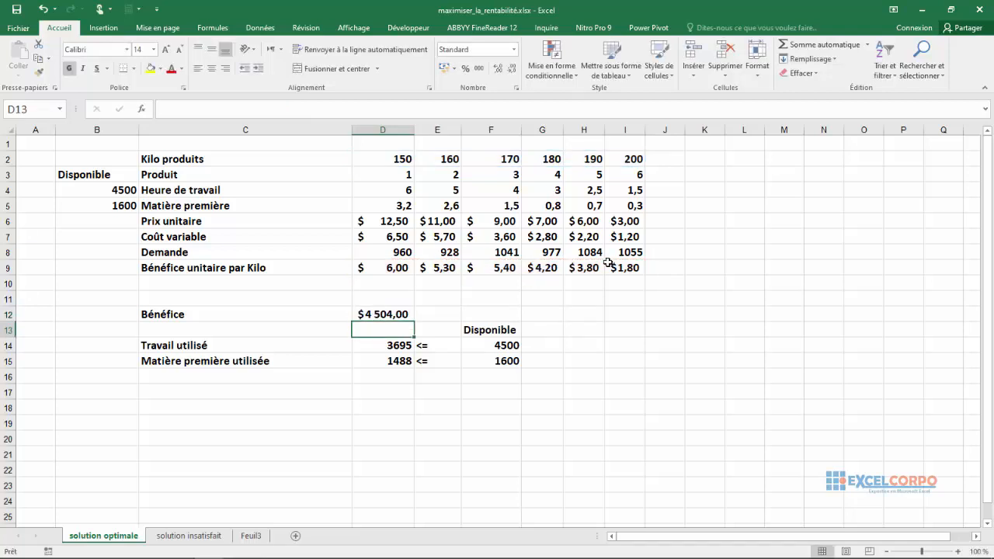
Step: Review the Bénéfice formula in D12 alongside the Kilo produits quantities in row 2
{"action": "left_click", "coordinate": [370, 315]}
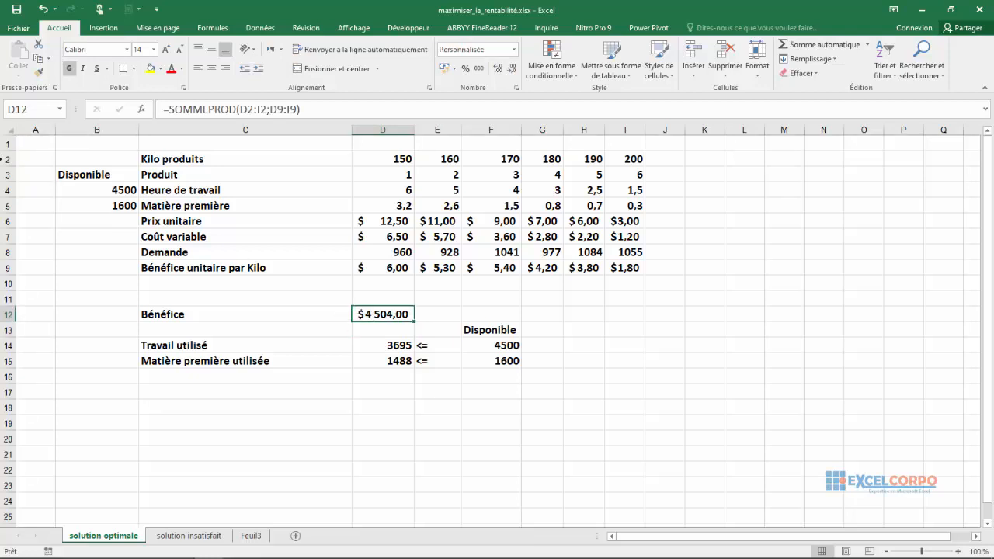
{"action": "left_click", "coordinate": [6, 174]}
{"action": "left_click", "coordinate": [4, 158]}
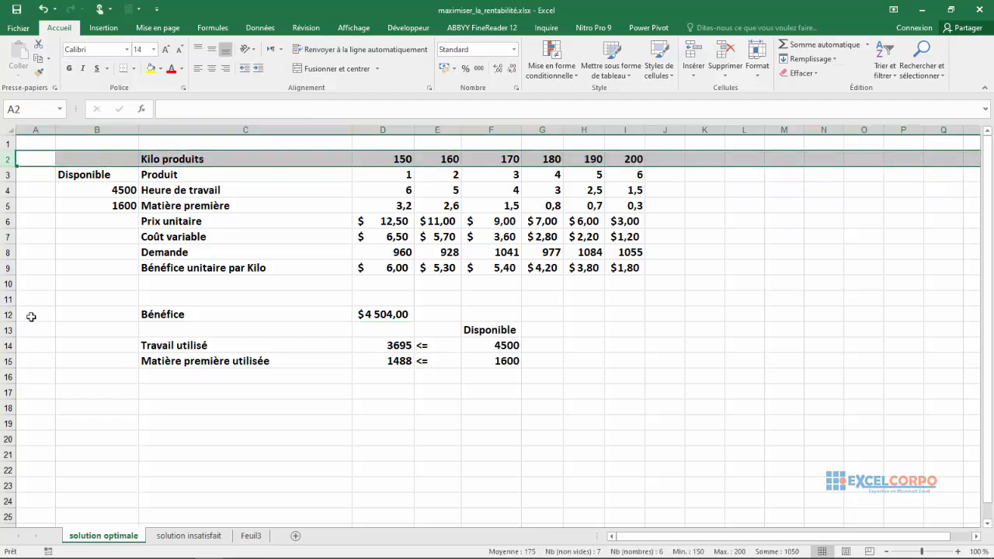
{"action": "left_click", "coordinate": [374, 317]}
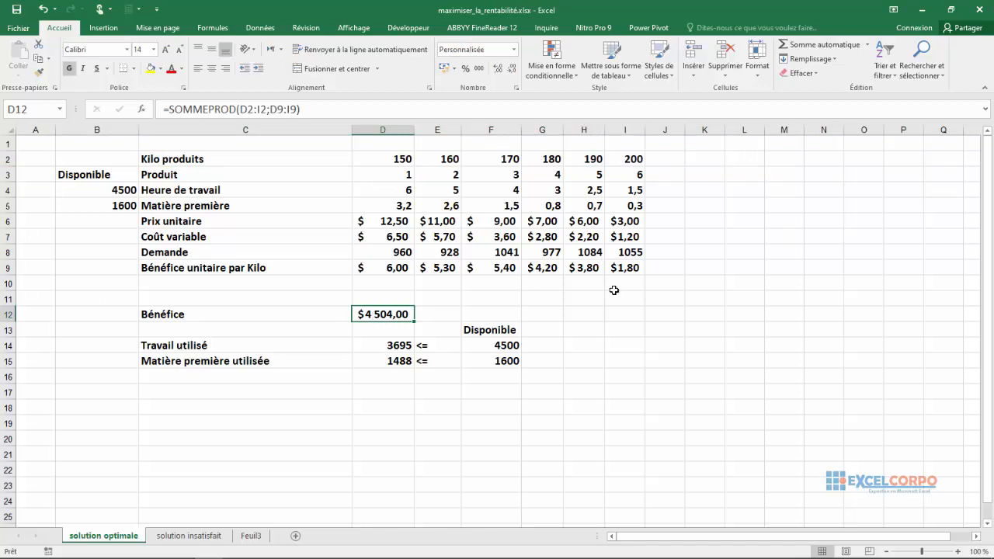
{"action": "left_click", "coordinate": [703, 318]}
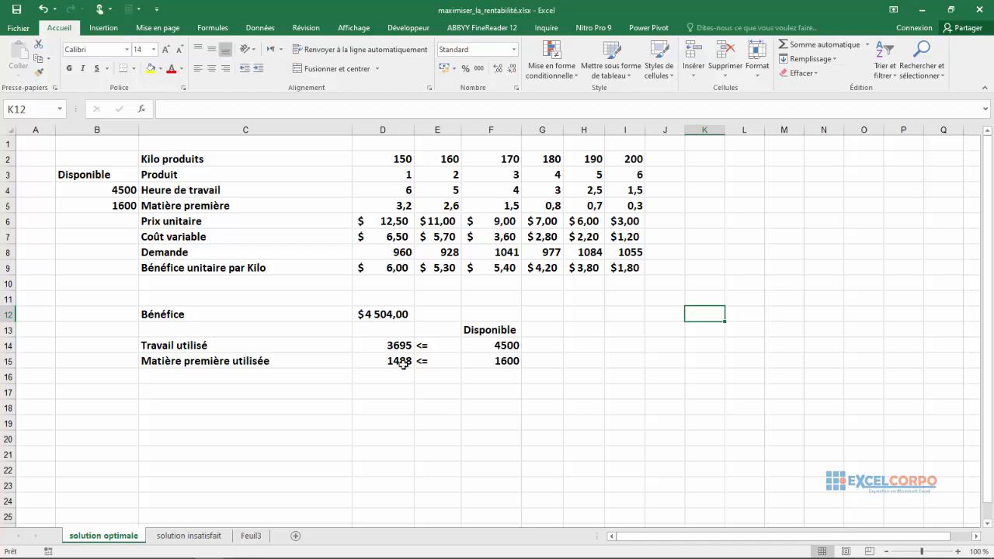
Step: Examine Bénéfice in D12 and Kilo produits in D2:I2, and compare the resources used in D14:D15 with the Disponible limits in F14:F15
{"action": "left_click", "coordinate": [389, 313]}
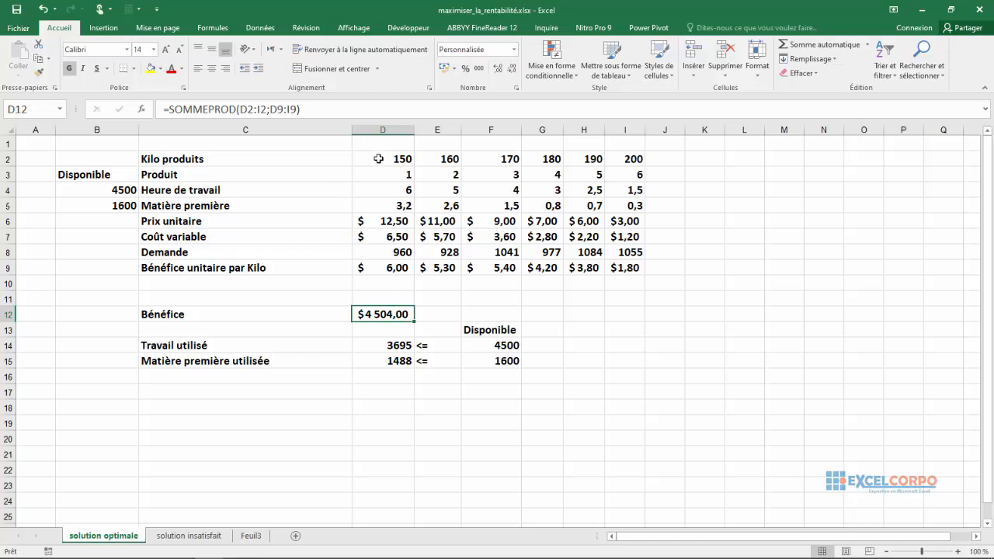
{"action": "left_click_drag", "start_coordinate": [387, 159], "coordinate": [636, 160]}
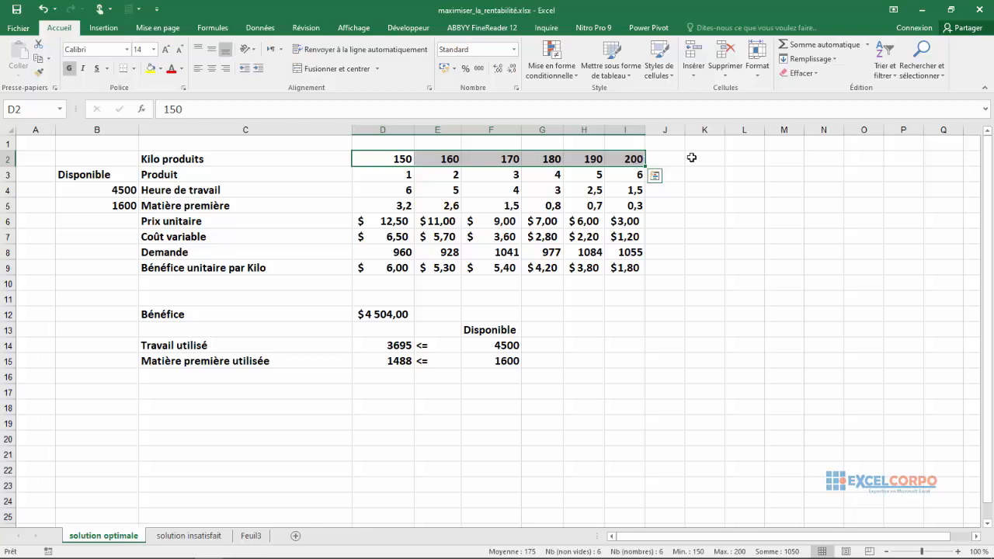
{"action": "left_click", "coordinate": [492, 346]}
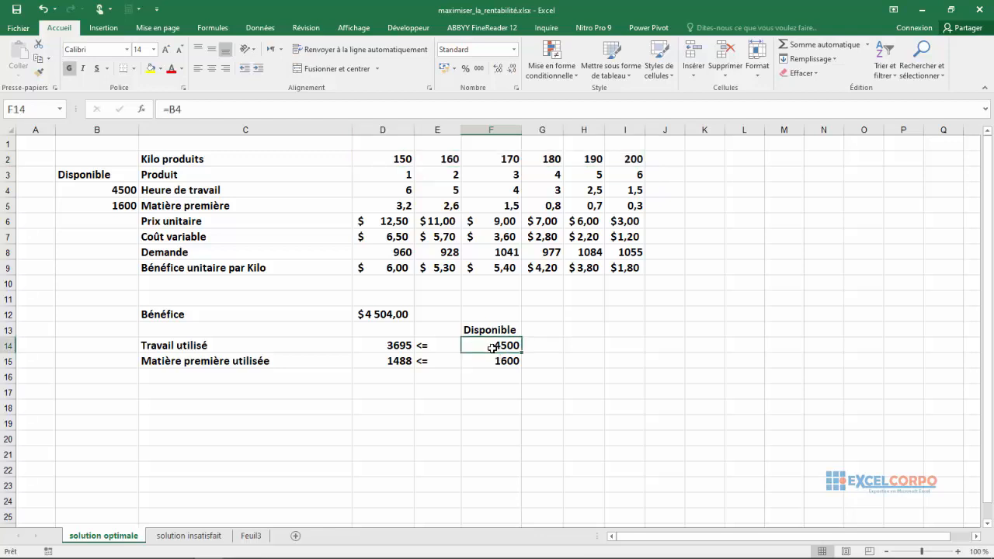
{"action": "mouse_move", "coordinate": [492, 346]}
{"action": "left_mouse_down"}
{"action": "mouse_move", "coordinate": [496, 378]}
{"action": "mouse_move", "coordinate": [497, 361]}
{"action": "left_mouse_up"}
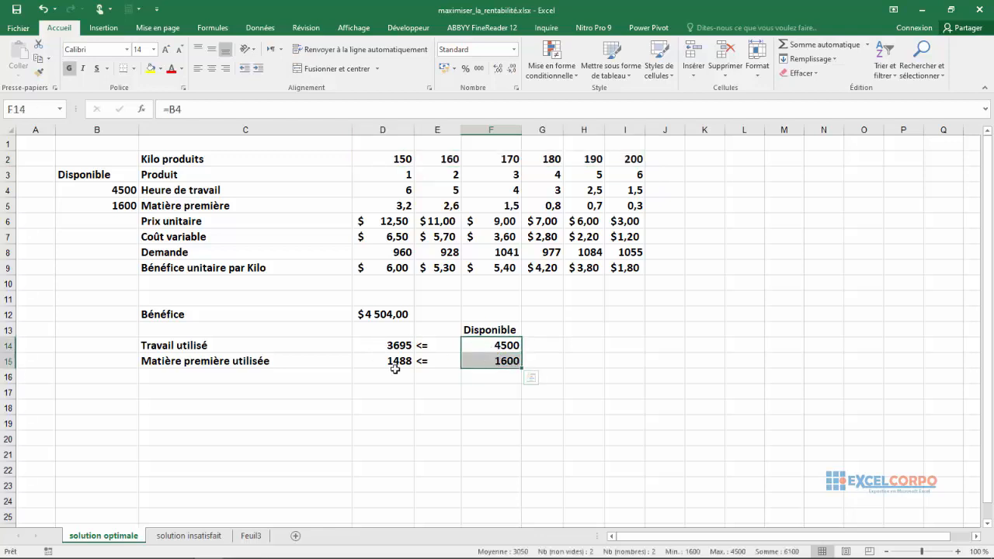
{"action": "left_click", "coordinate": [478, 360]}
{"action": "left_click", "coordinate": [488, 342]}
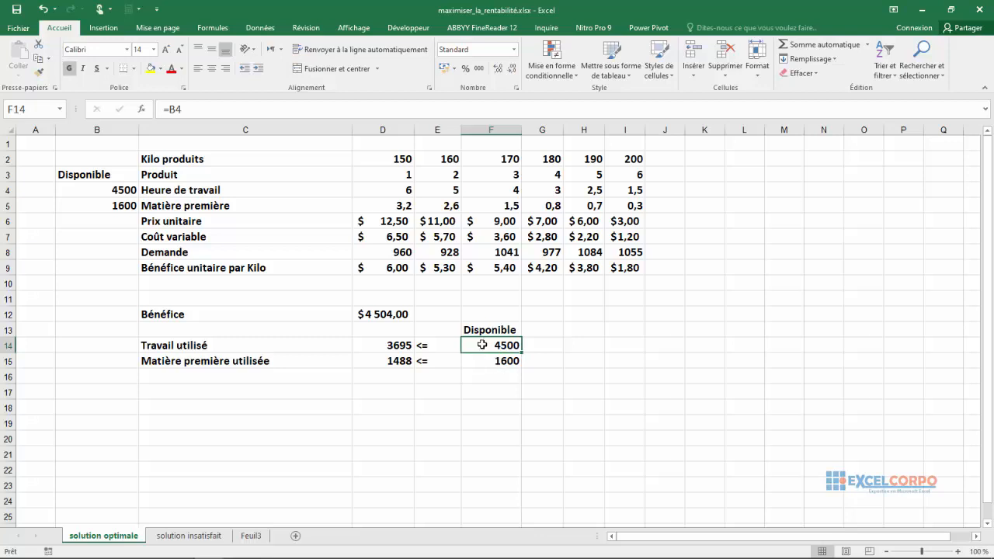
{"action": "left_click_drag", "start_coordinate": [397, 345], "coordinate": [397, 363]}
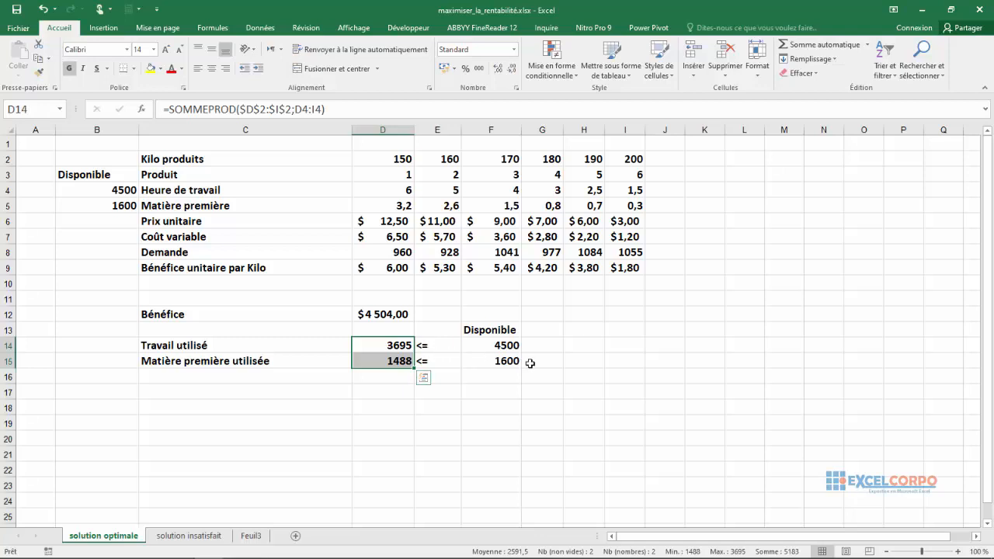
{"action": "left_click_drag", "start_coordinate": [519, 346], "coordinate": [513, 361]}
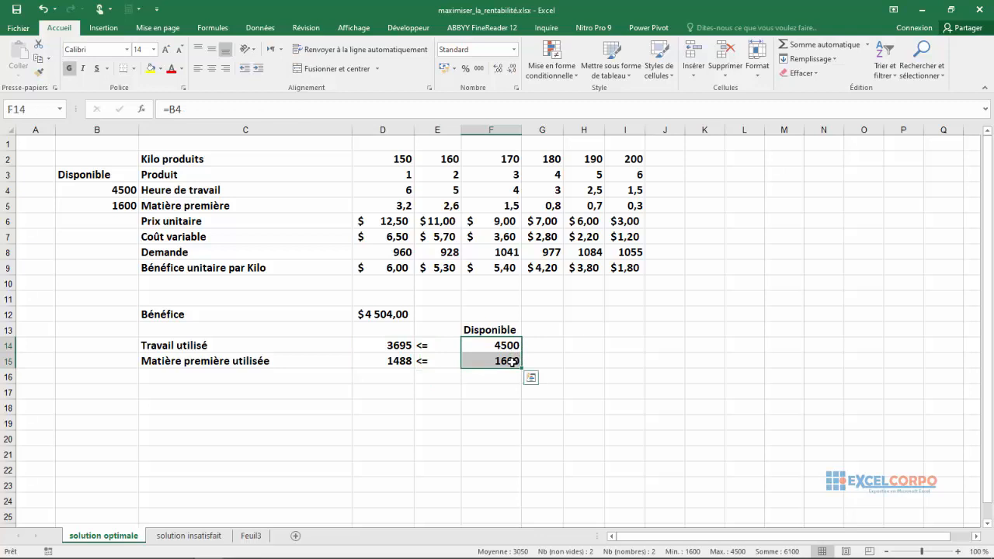
{"action": "left_click", "coordinate": [386, 345]}
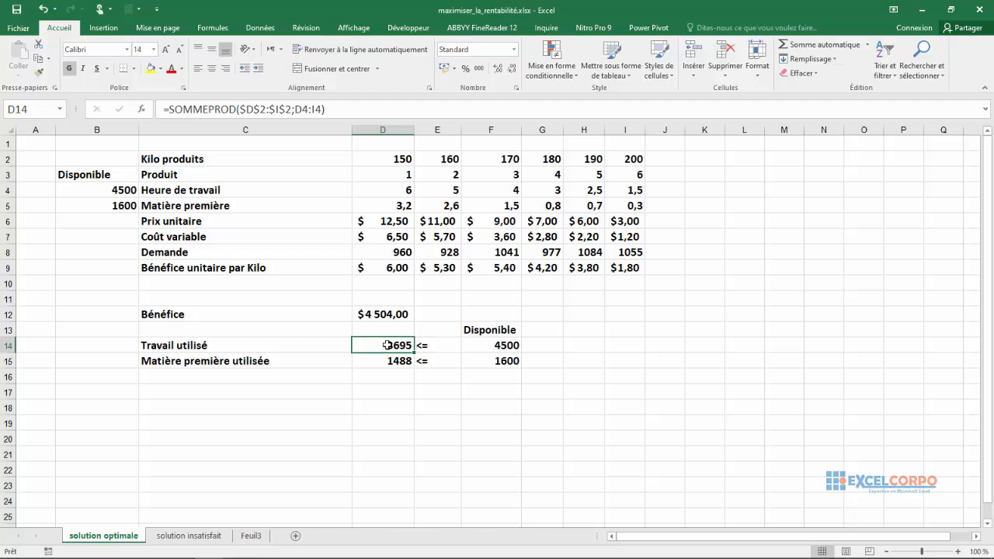
{"action": "left_click", "coordinate": [512, 344]}
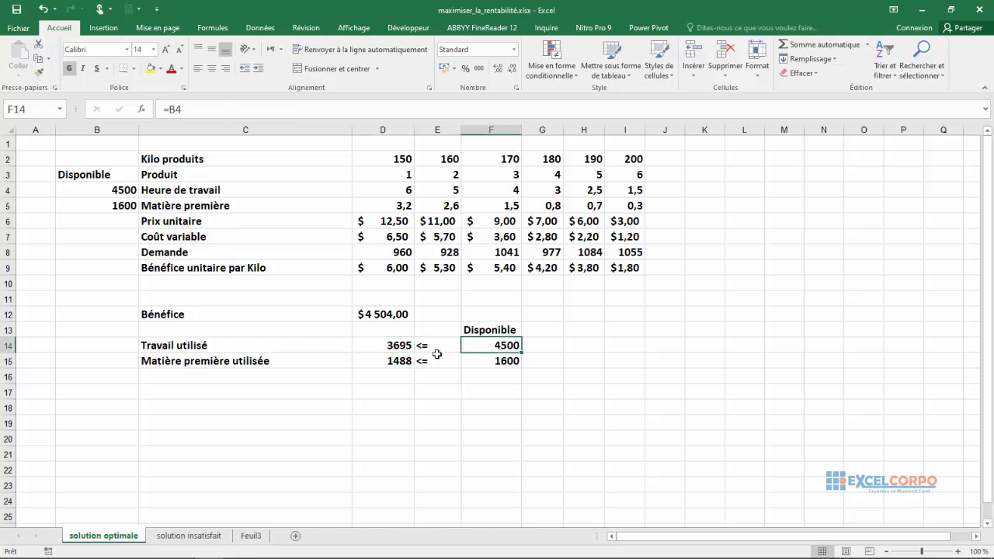
{"action": "left_click", "coordinate": [377, 362]}
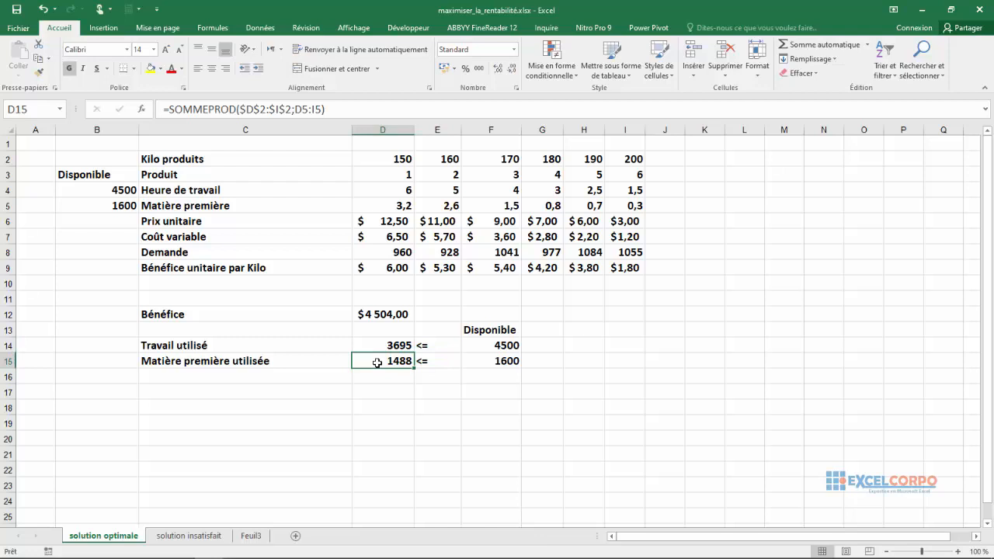
{"action": "left_click", "coordinate": [499, 360]}
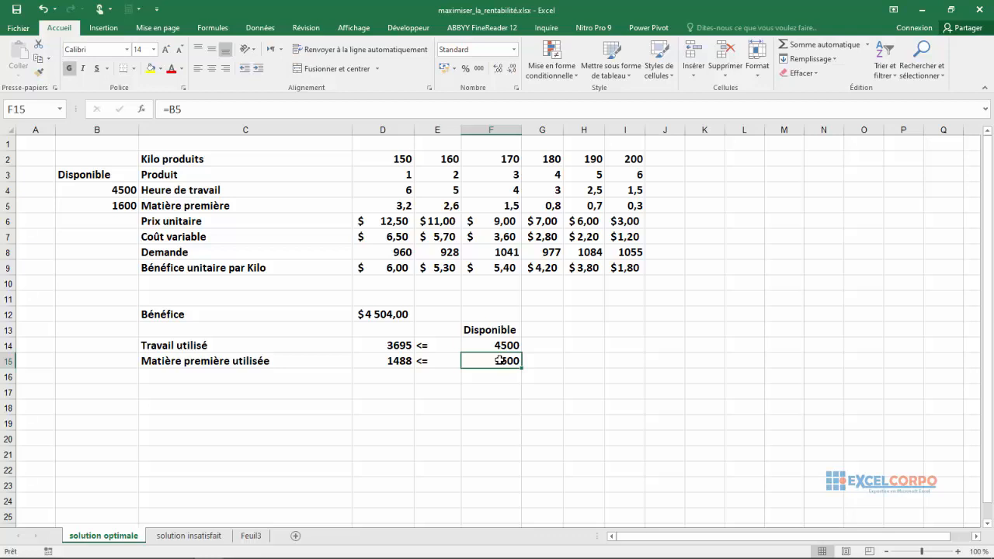
Step: Compare the Kilo produits quantities in D2:I2 with each product's Demande in D8:I8
{"action": "left_click", "coordinate": [384, 159]}
{"action": "left_click_drag", "start_coordinate": [531, 142], "coordinate": [620, 151]}
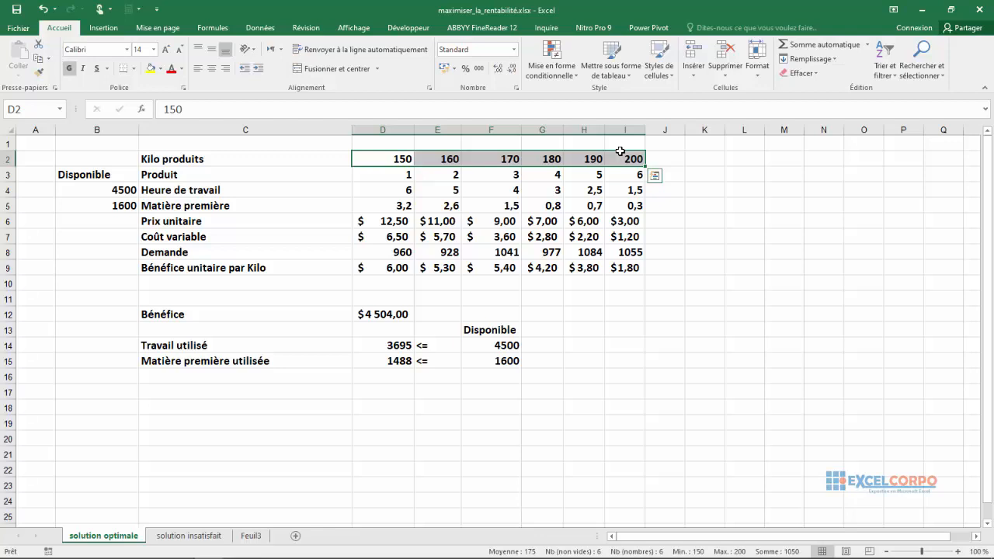
{"action": "left_click", "coordinate": [375, 254]}
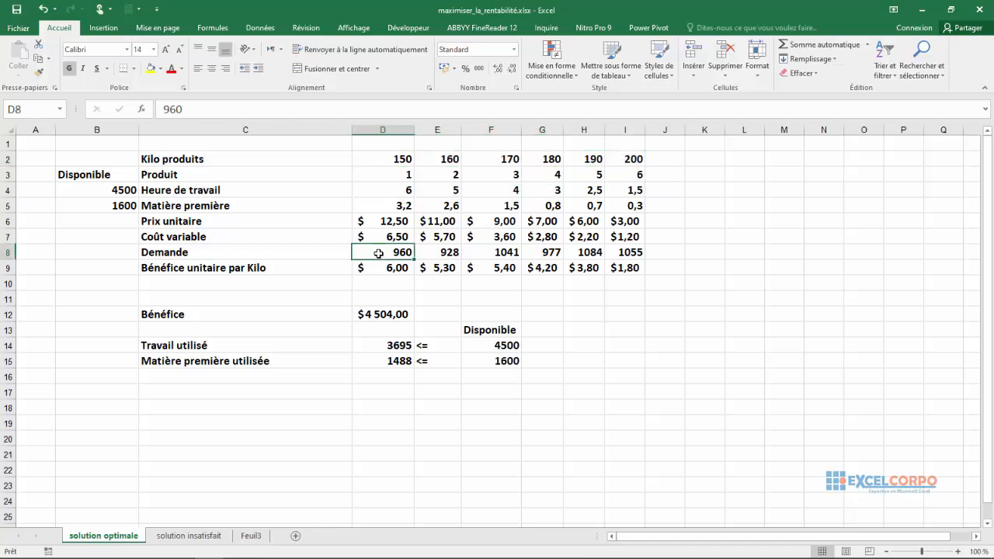
{"action": "left_click_drag", "start_coordinate": [375, 254], "coordinate": [635, 253]}
{"action": "left_click_drag", "start_coordinate": [416, 241], "coordinate": [396, 249]}
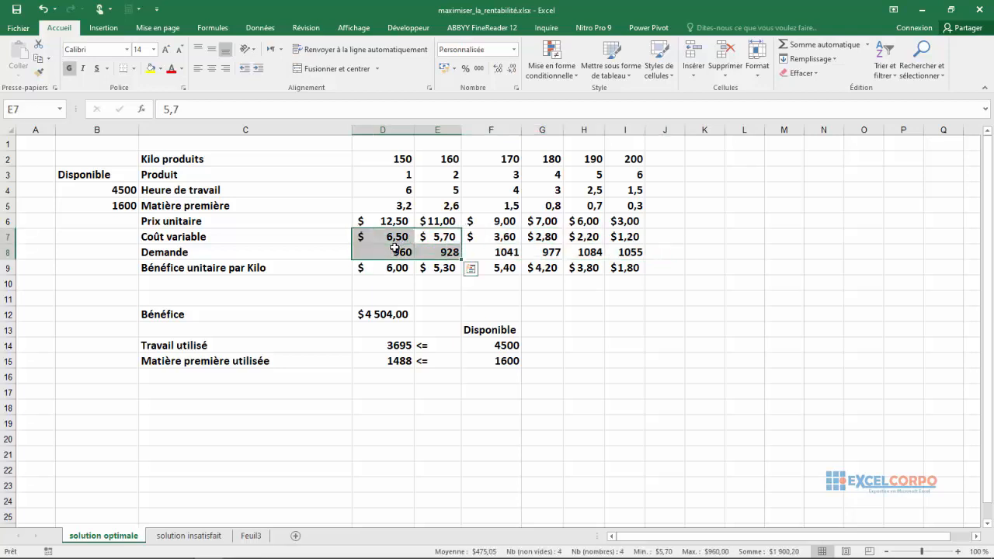
{"action": "left_click", "coordinate": [389, 249]}
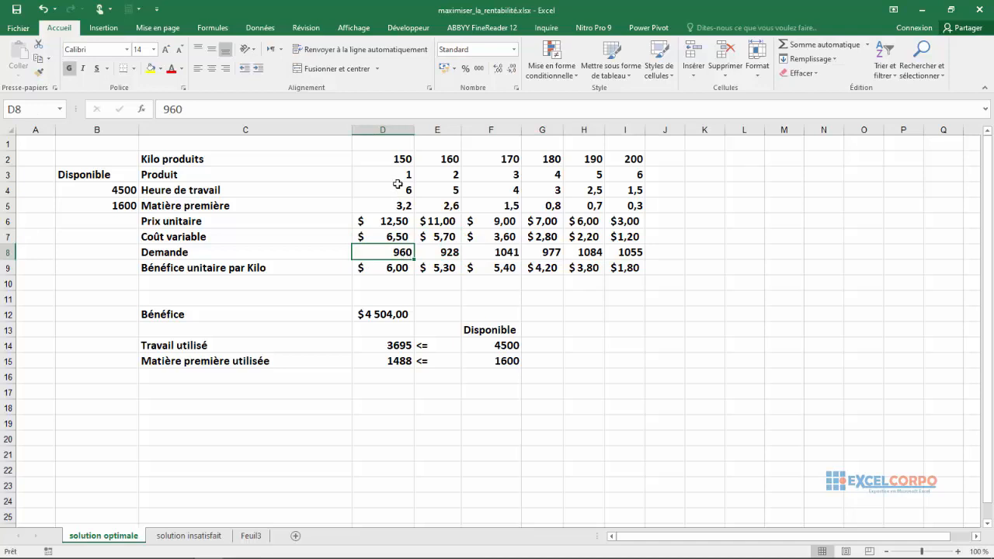
{"action": "left_click", "coordinate": [392, 159]}
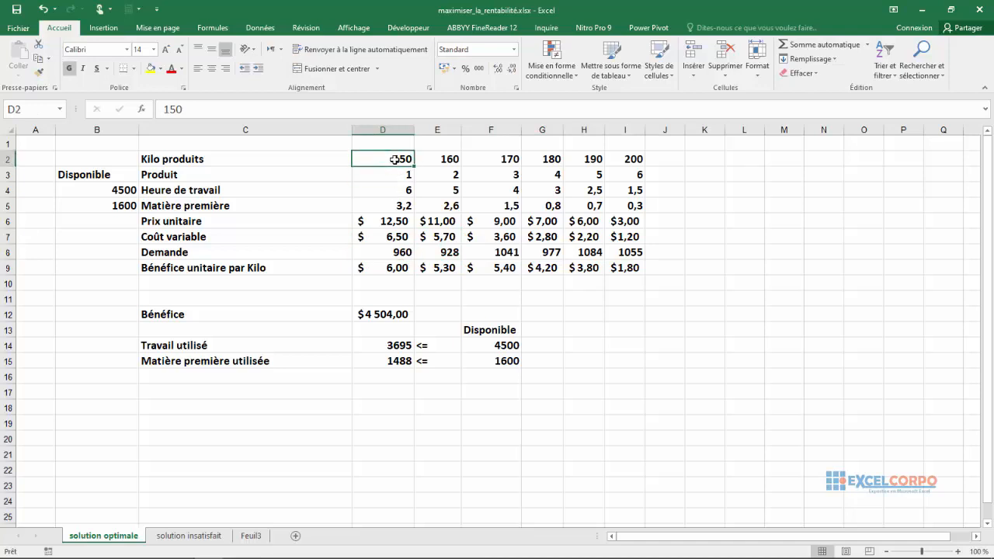
{"action": "left_click", "coordinate": [386, 251]}
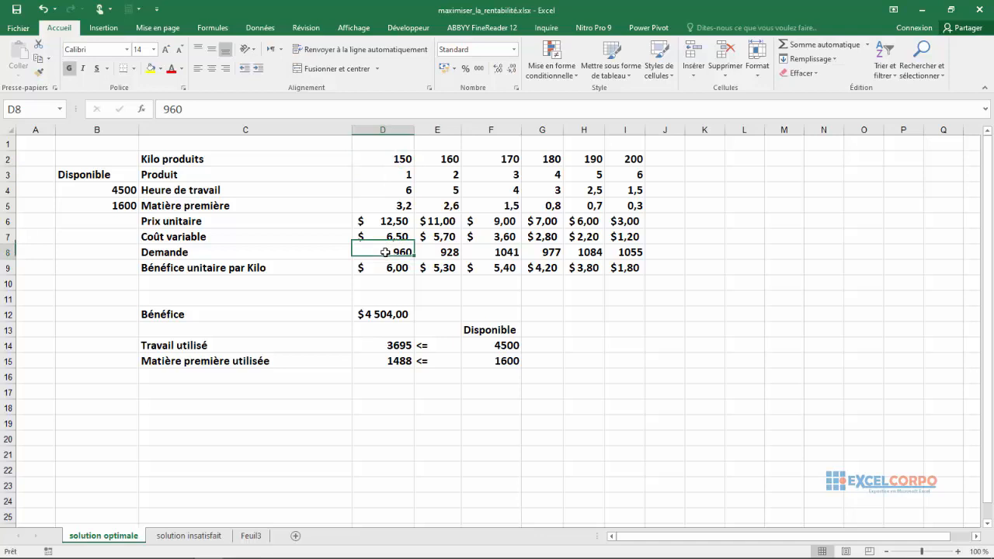
{"action": "left_click", "coordinate": [399, 163]}
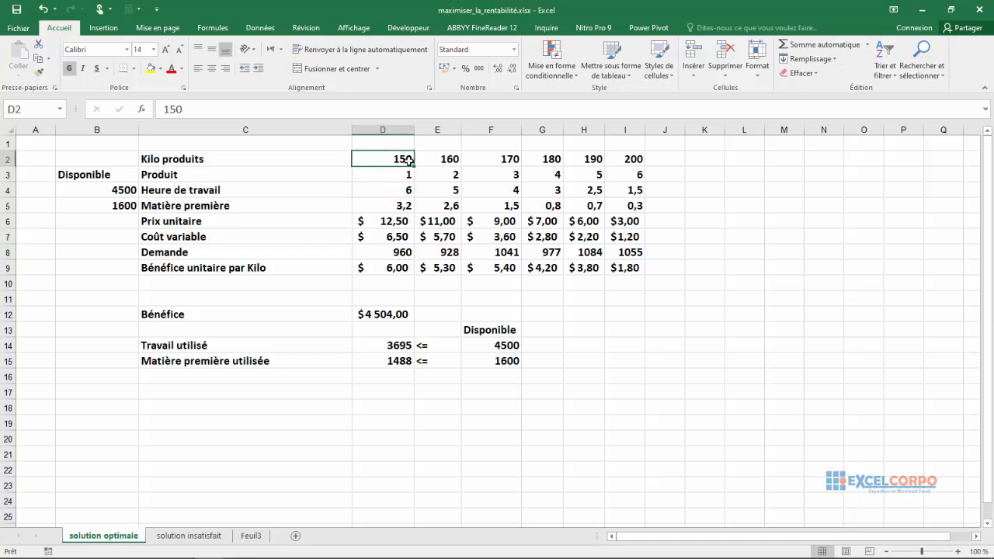
{"action": "left_click", "coordinate": [632, 255]}
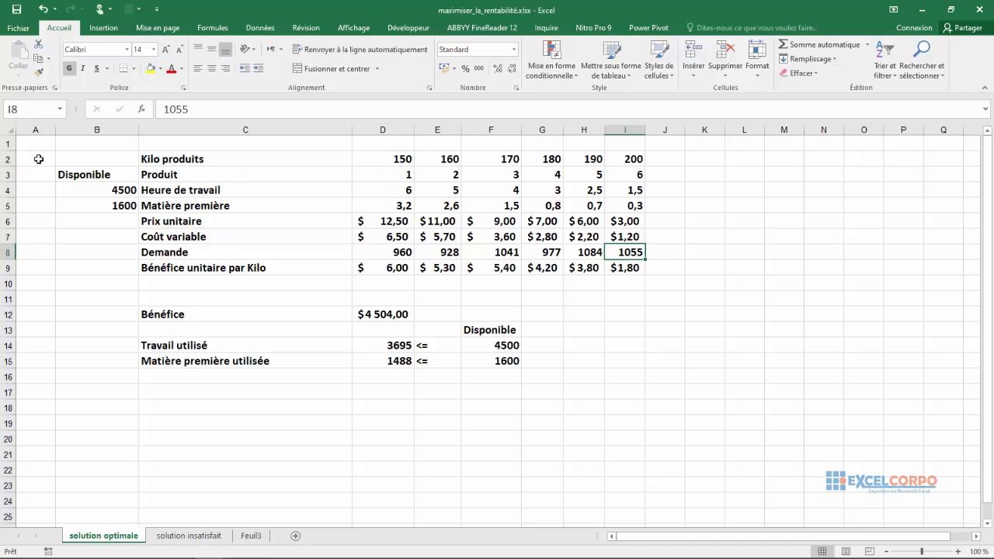
{"action": "left_click", "coordinate": [399, 159]}
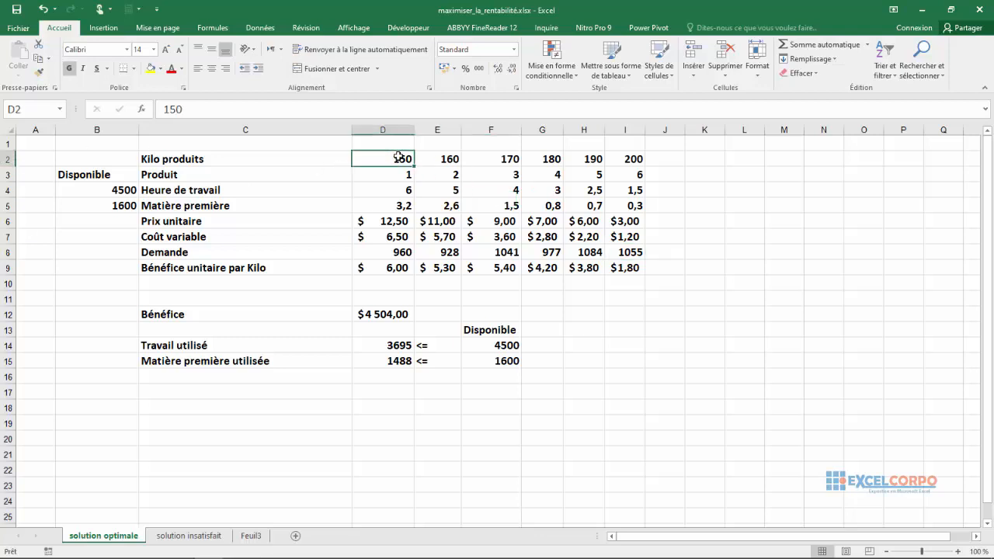
{"action": "left_click_drag", "start_coordinate": [399, 158], "coordinate": [634, 159]}
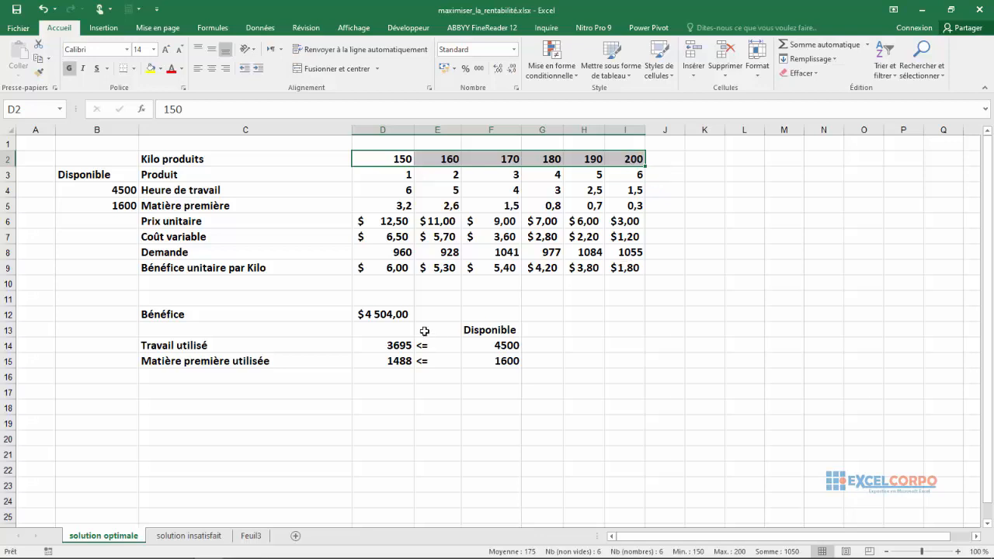
Step: Check in the Excel options that the Complément Solveur add-in is enabled
{"action": "left_click", "coordinate": [395, 314]}
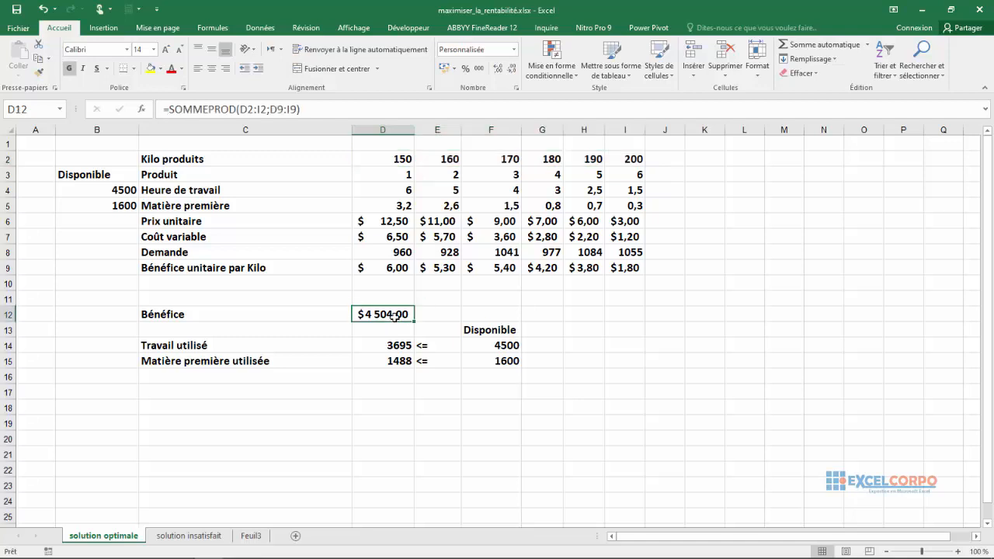
{"action": "left_click", "coordinate": [261, 28]}
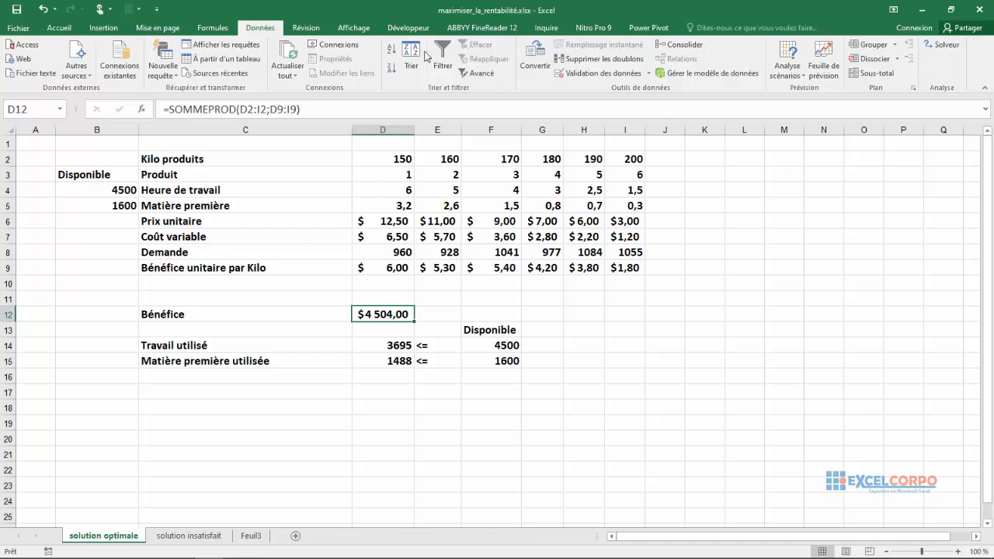
{"action": "left_click", "coordinate": [15, 30]}
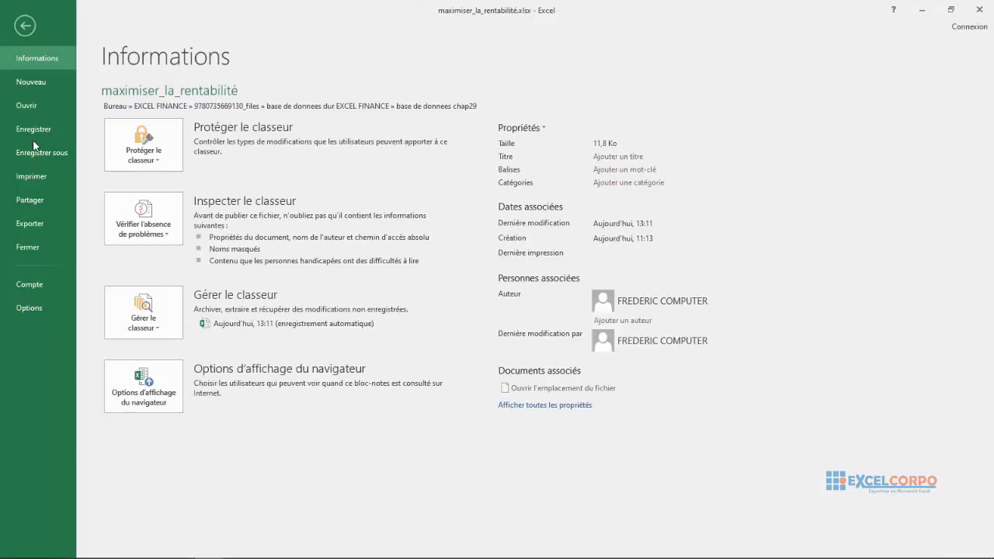
{"action": "left_click", "coordinate": [30, 310]}
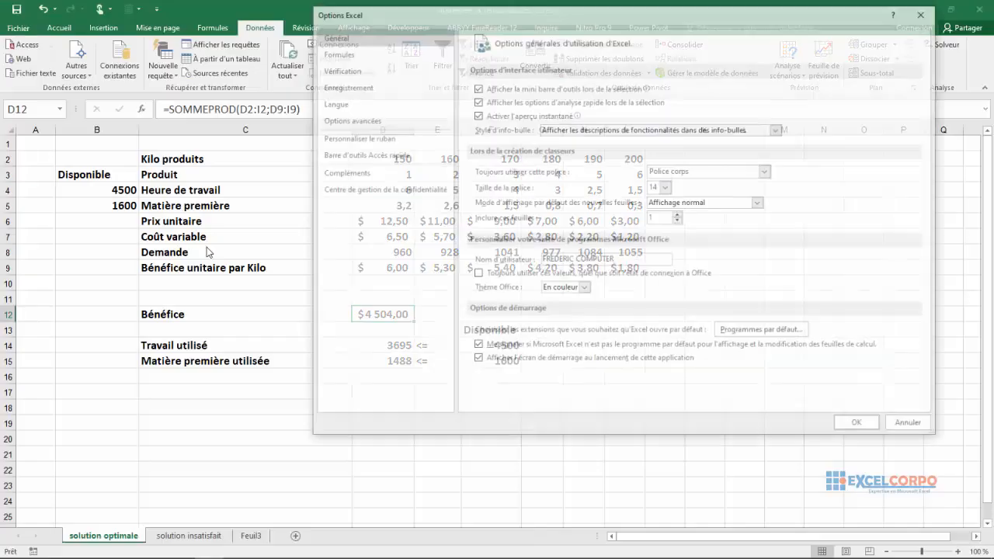
{"action": "left_click", "coordinate": [346, 173]}
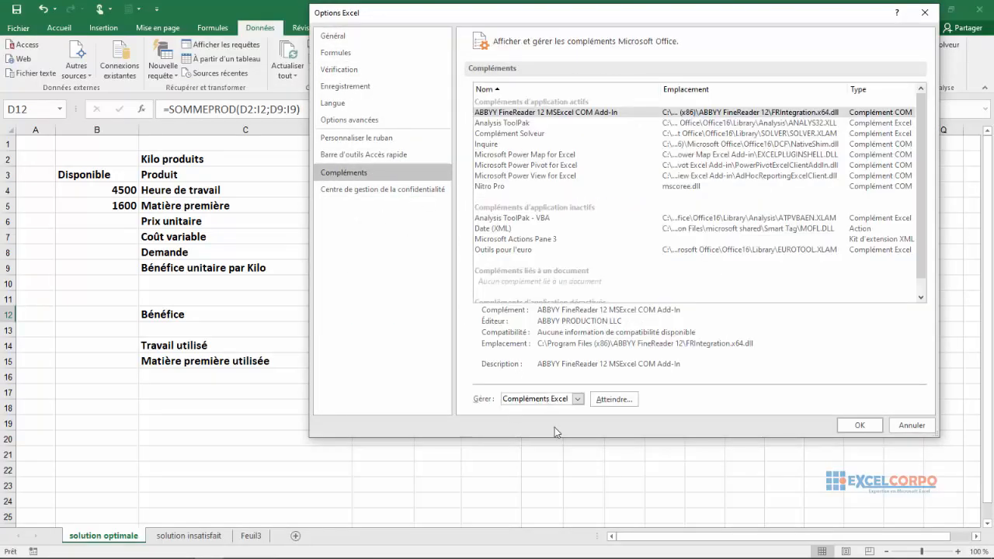
{"action": "left_click", "coordinate": [611, 399]}
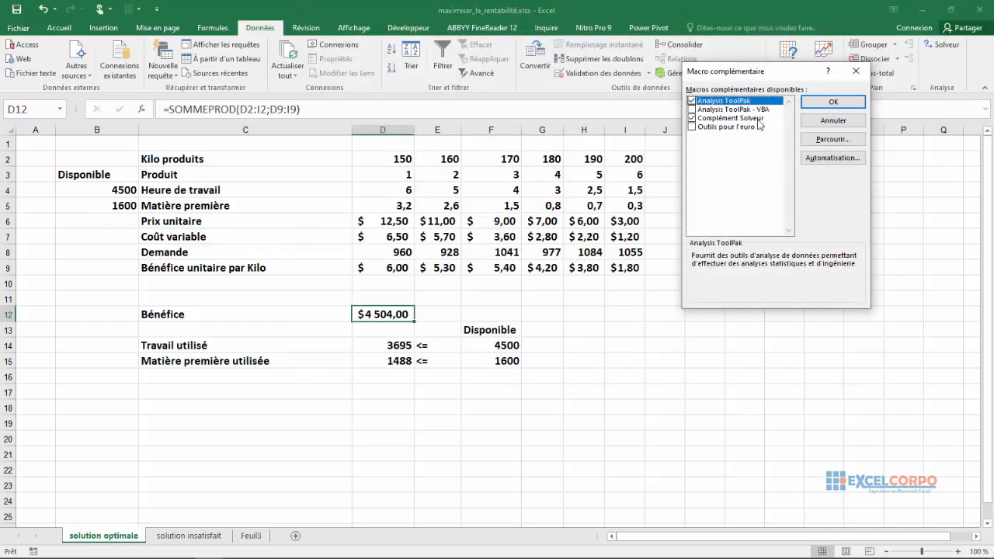
{"action": "left_click", "coordinate": [829, 101]}
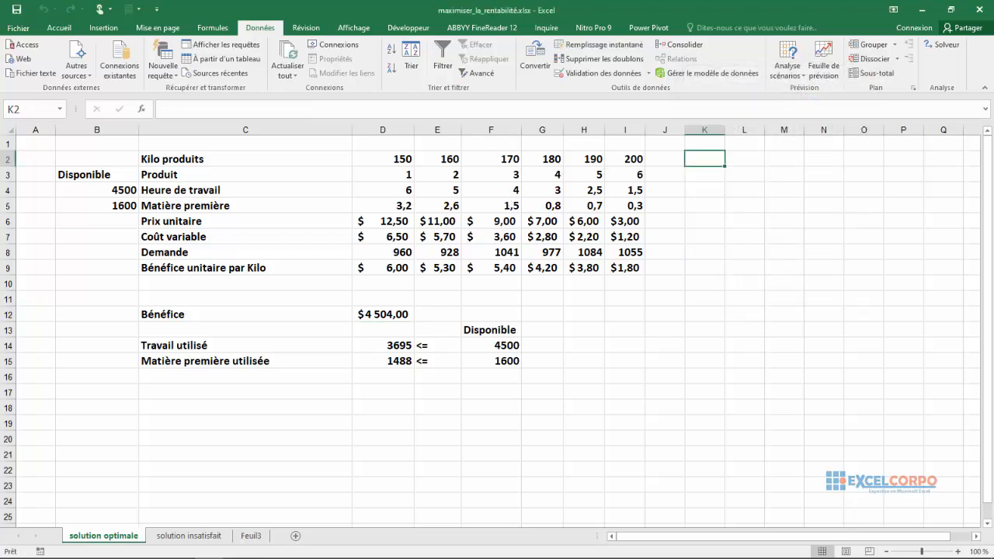
Step: Open the Solver and set its objective to the Bénéfice cell $D$12
{"action": "left_click", "coordinate": [946, 51]}
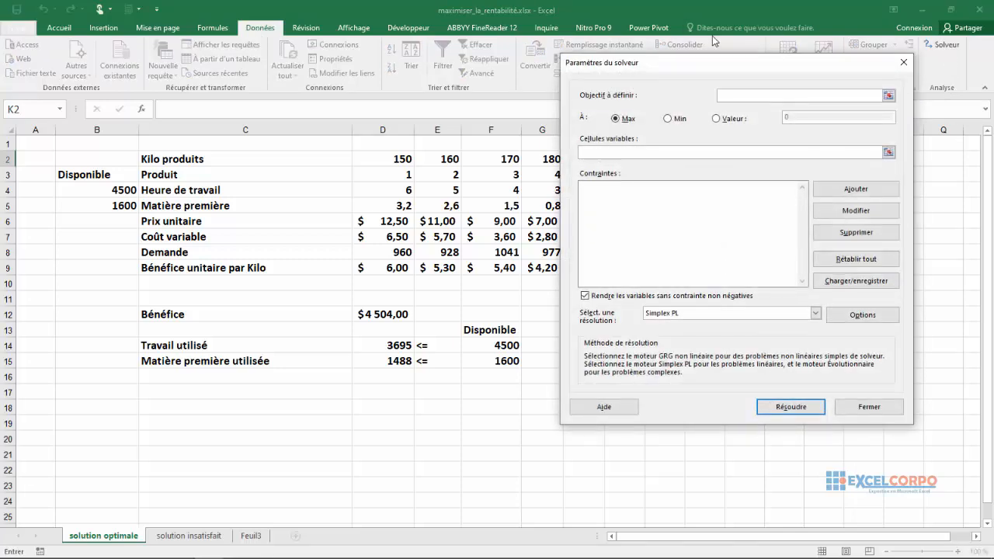
{"action": "left_click", "coordinate": [888, 95]}
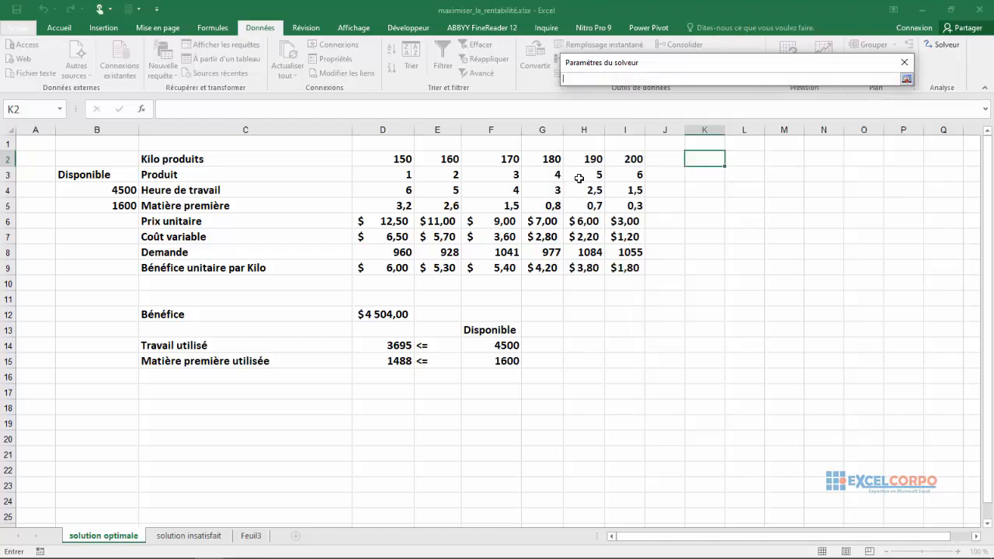
{"action": "left_click", "coordinate": [381, 314]}
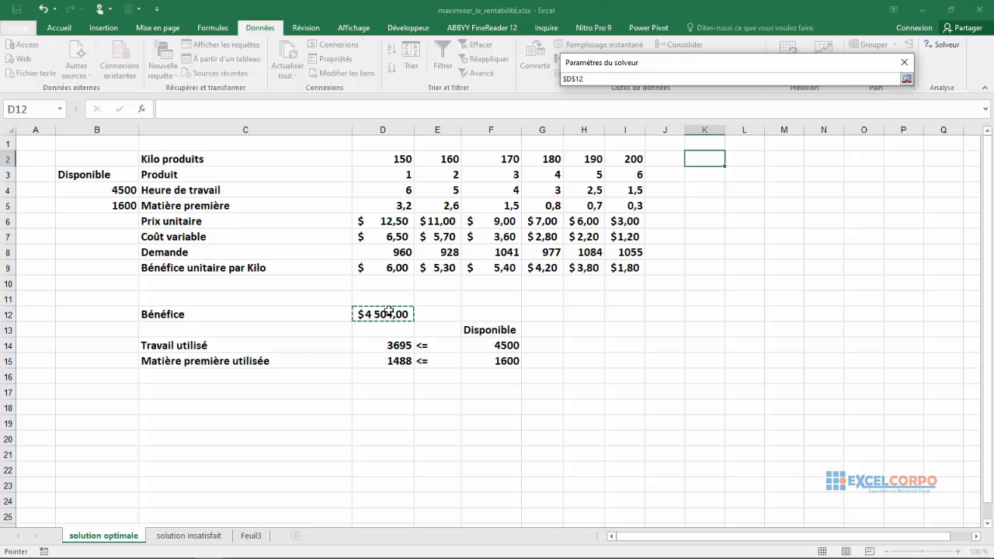
{"action": "left_click", "coordinate": [905, 79]}
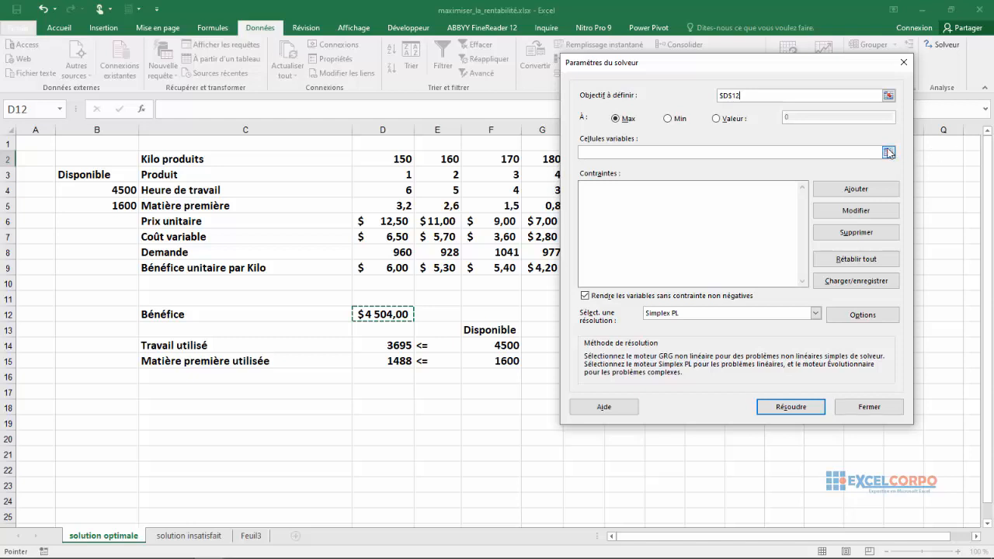
Step: Set the Solver's variable cells to the Kilo produits range $D$2:$I$2
{"action": "left_click", "coordinate": [889, 153]}
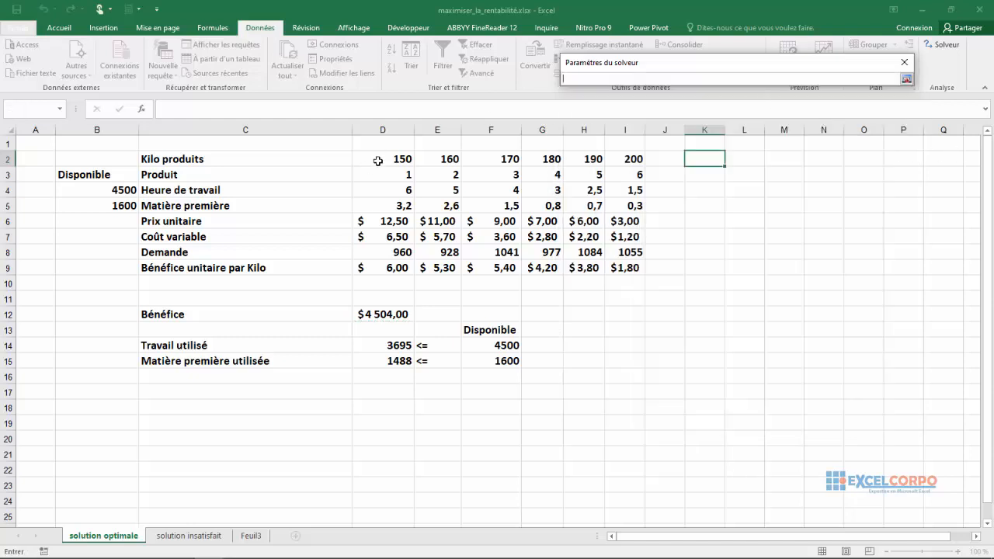
{"action": "left_click_drag", "start_coordinate": [385, 159], "coordinate": [608, 154]}
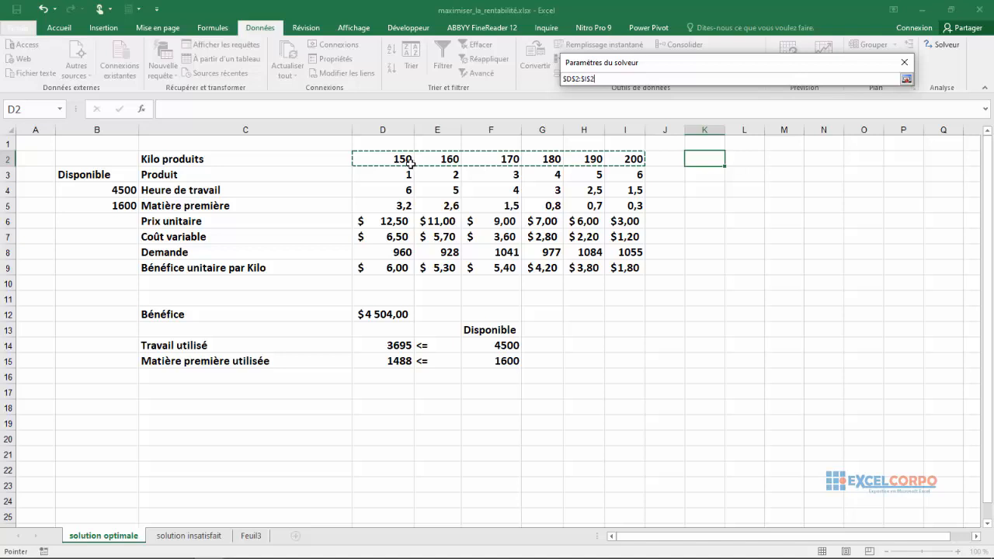
{"action": "key", "text": "Return"}
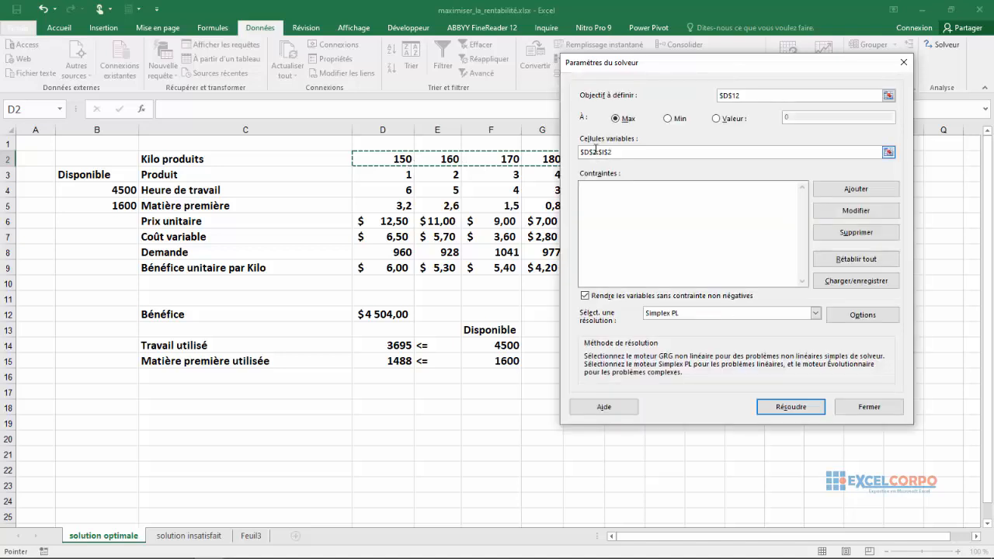
Step: Start a new Solver constraint whose cell reference is the labour and raw-material usage range $D$14:$D$15
{"action": "left_click", "coordinate": [598, 201]}
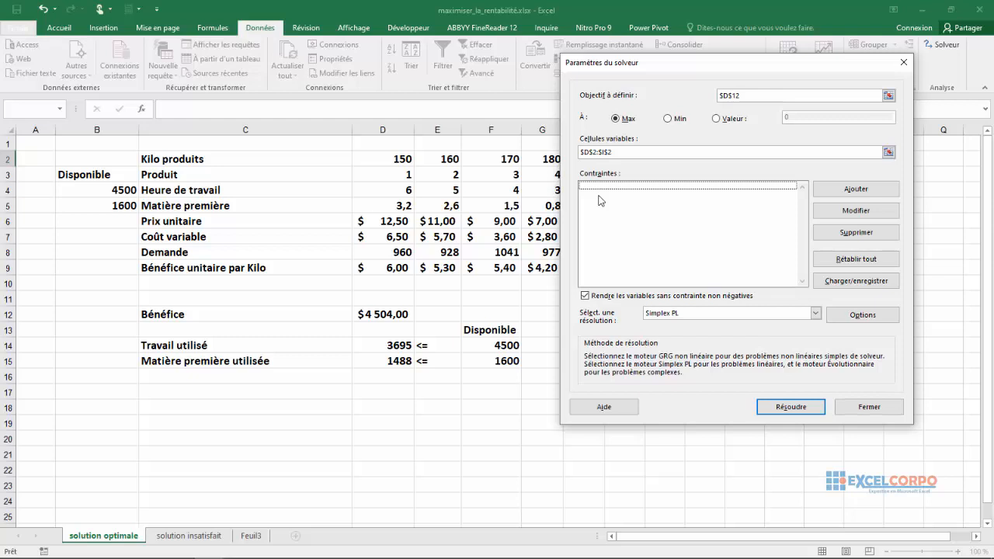
{"action": "left_click", "coordinate": [848, 195]}
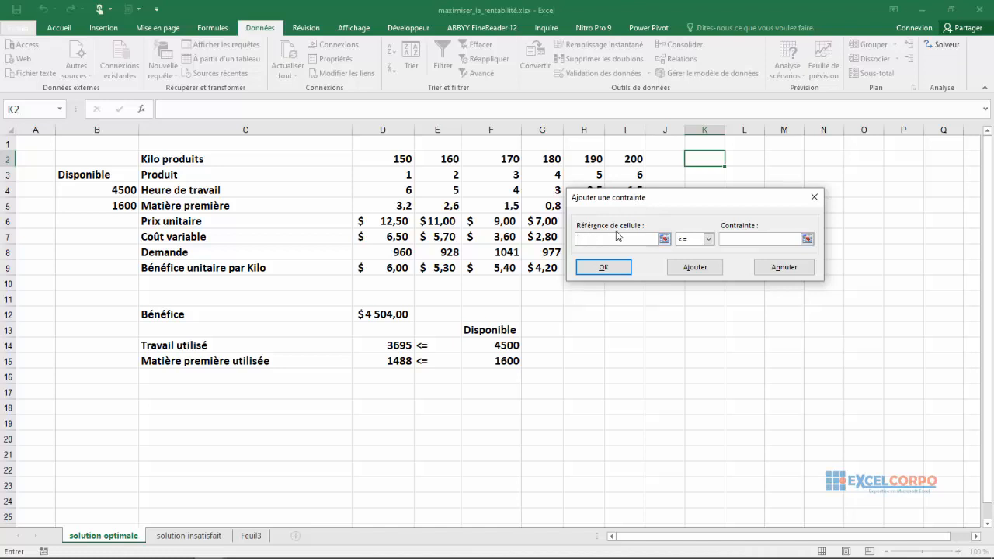
{"action": "left_click", "coordinate": [664, 240]}
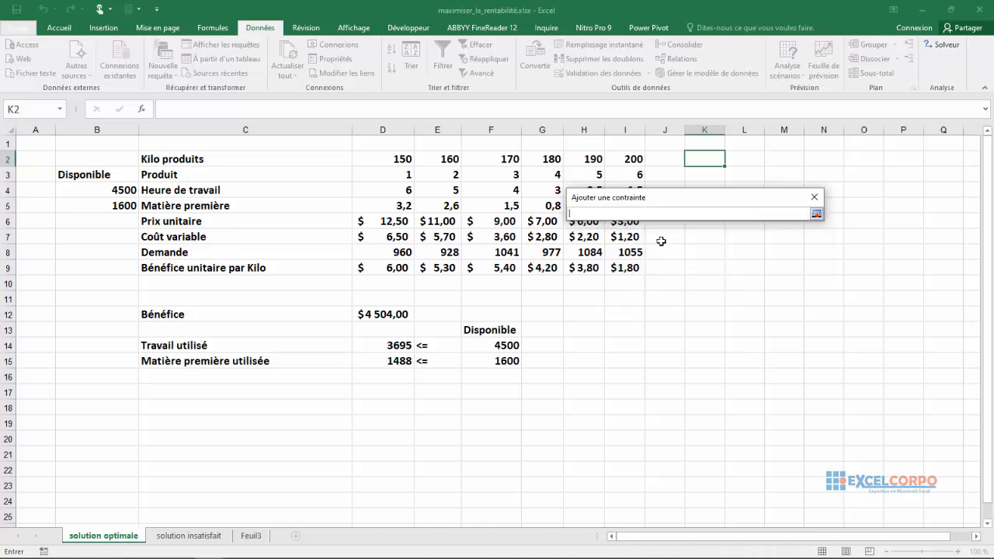
{"action": "left_click", "coordinate": [403, 344]}
{"action": "left_click_drag", "start_coordinate": [403, 344], "coordinate": [403, 361]}
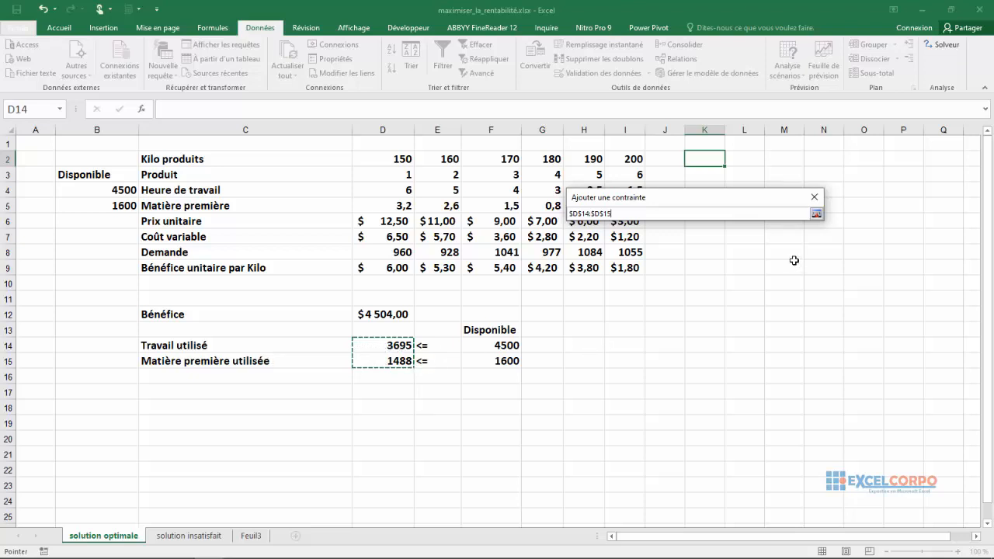
{"action": "left_click", "coordinate": [816, 213]}
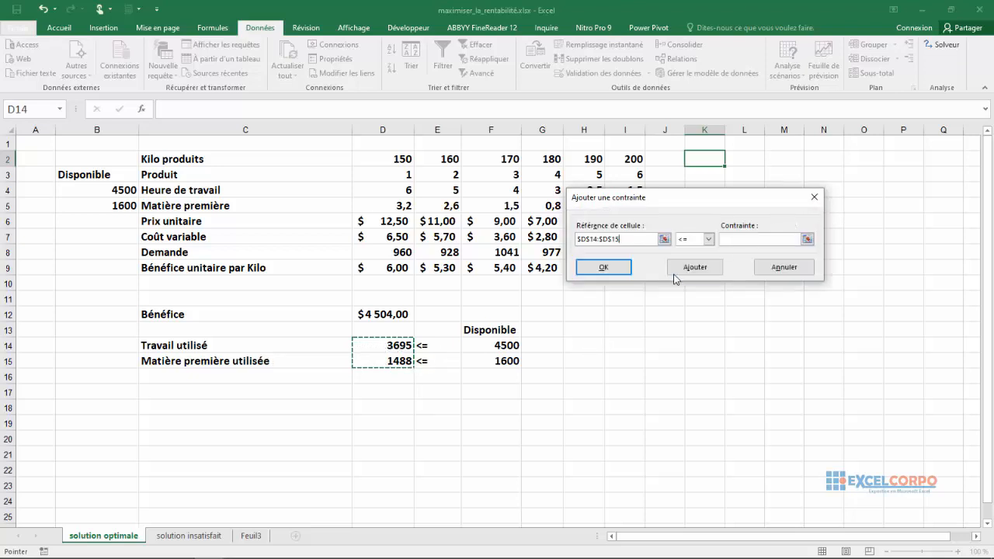
Step: Limit the usage range with <= to the Disponible amounts in $F$14:$F$15 and add the constraint
{"action": "left_click", "coordinate": [710, 239]}
{"action": "left_click", "coordinate": [709, 239]}
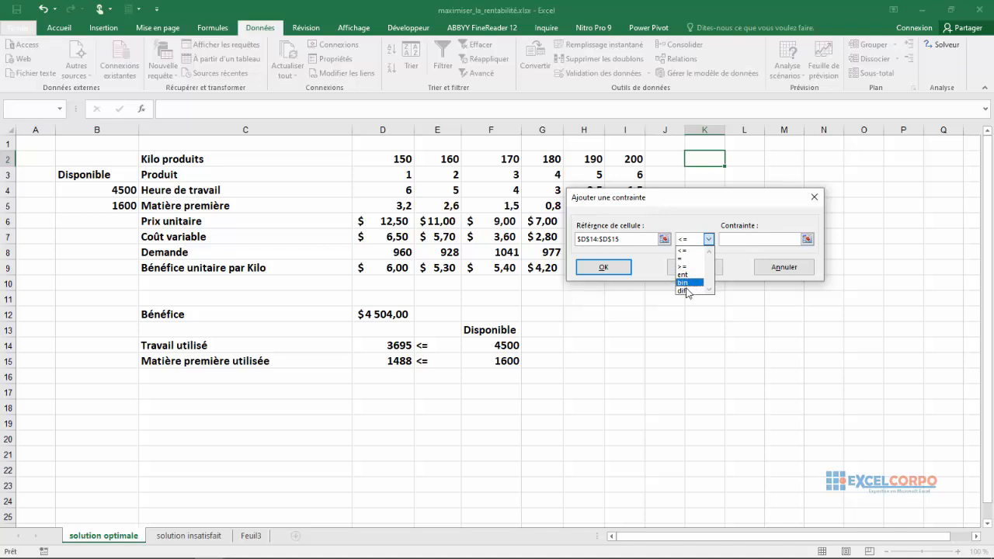
{"action": "left_click", "coordinate": [709, 240]}
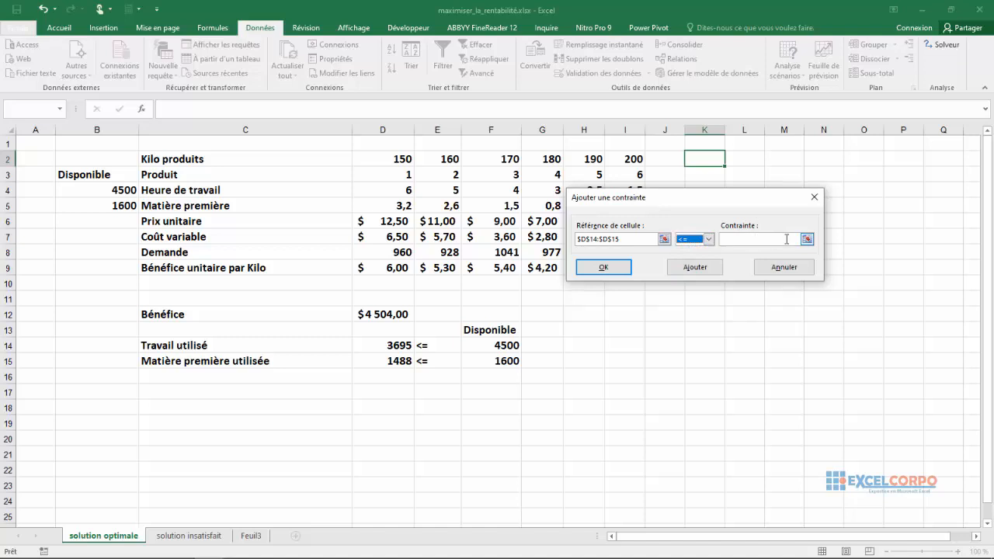
{"action": "left_click", "coordinate": [806, 239]}
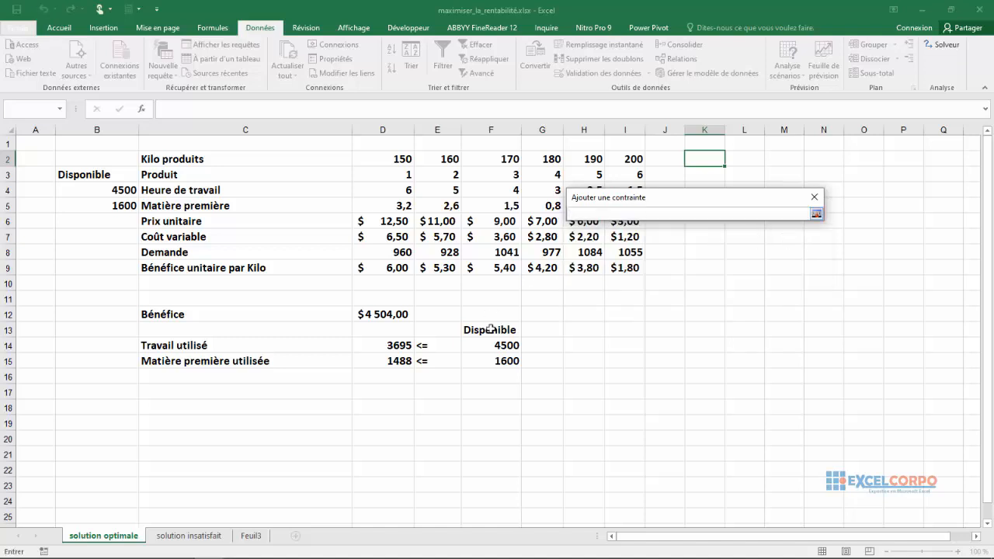
{"action": "left_click_drag", "start_coordinate": [498, 344], "coordinate": [499, 359]}
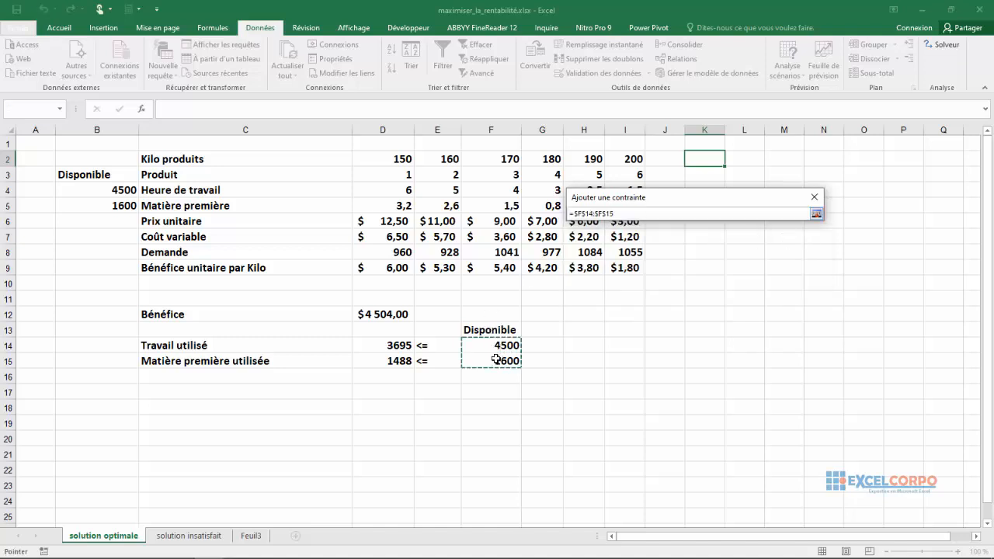
{"action": "left_click", "coordinate": [816, 212]}
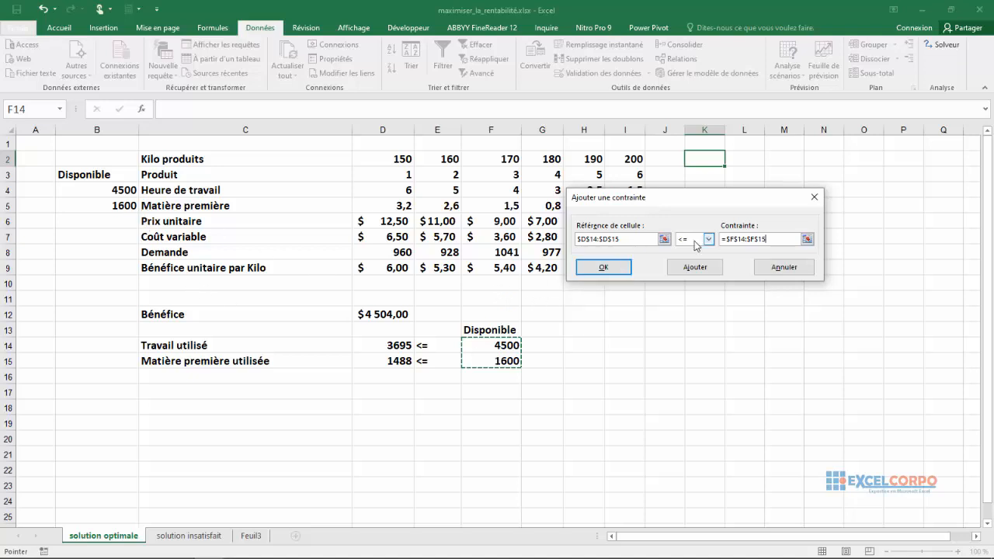
{"action": "left_click", "coordinate": [688, 272]}
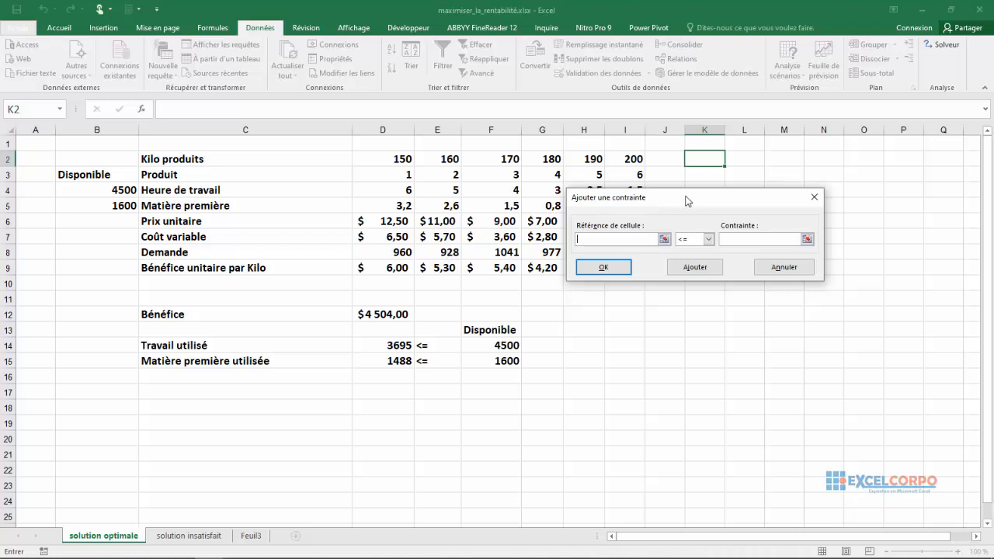
Step: Add a constraint keeping the Kilo produits range $D$2:$I$2 <= the Demande range $D$8:$I$8 and return to the Solver parameters
{"action": "left_click_drag", "start_coordinate": [689, 201], "coordinate": [670, 310]}
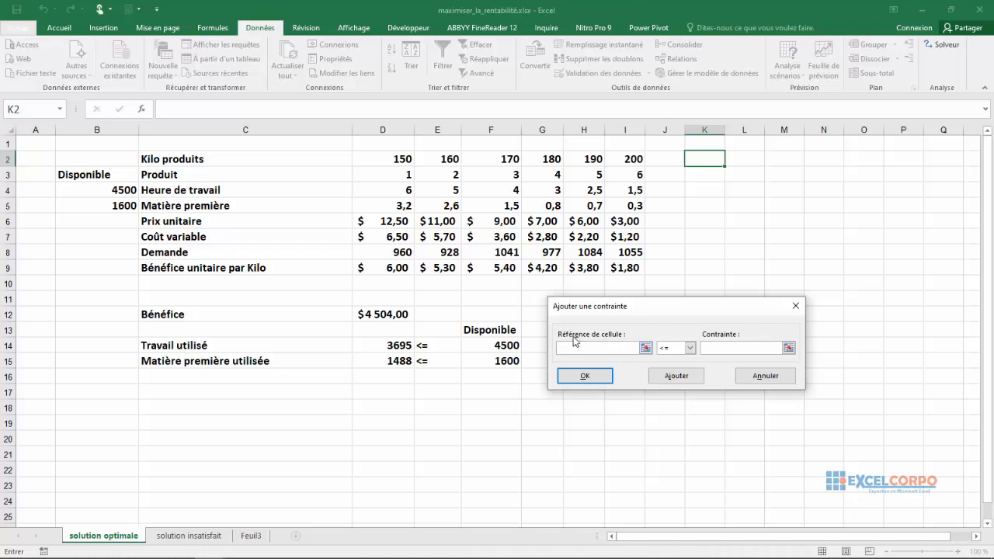
{"action": "left_click", "coordinate": [644, 348]}
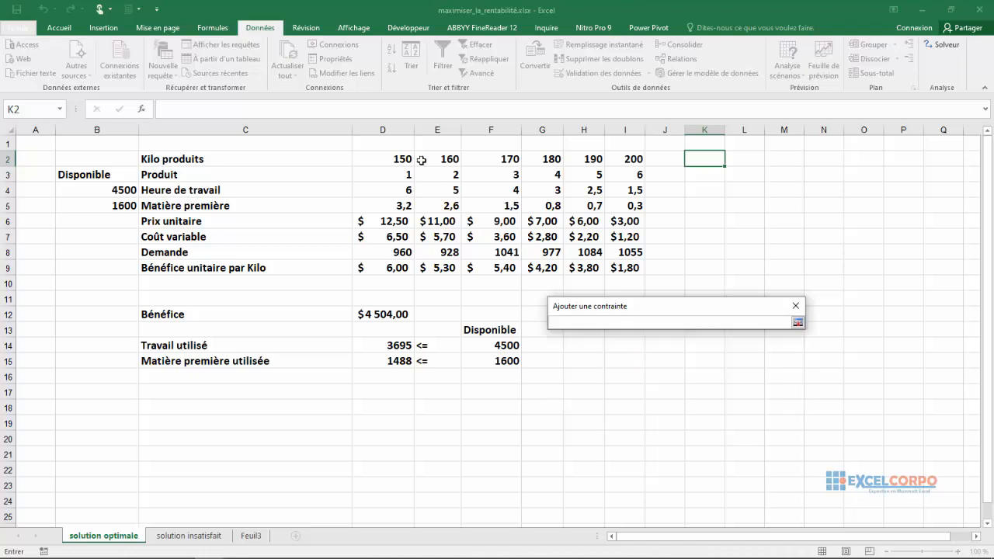
{"action": "left_click_drag", "start_coordinate": [388, 158], "coordinate": [611, 156]}
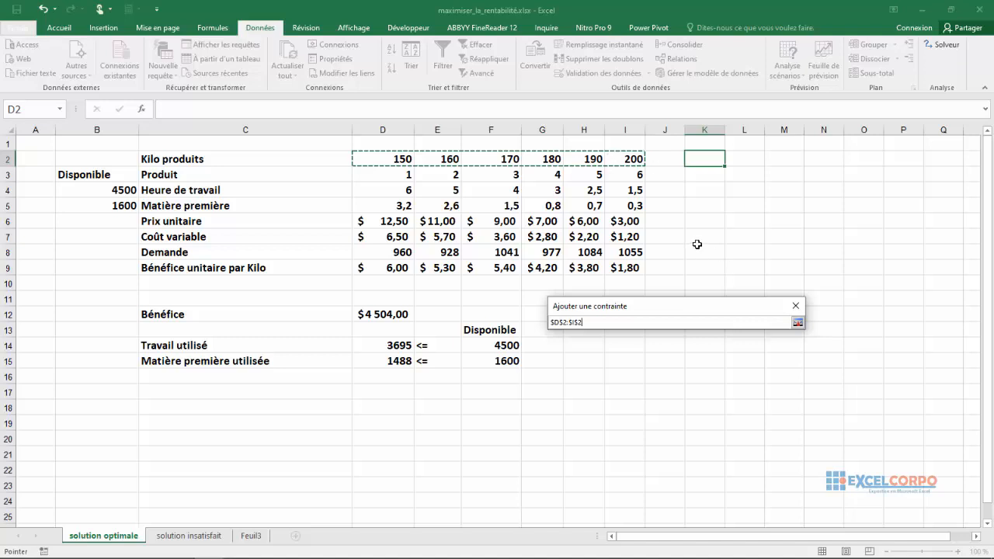
{"action": "left_click", "coordinate": [798, 323]}
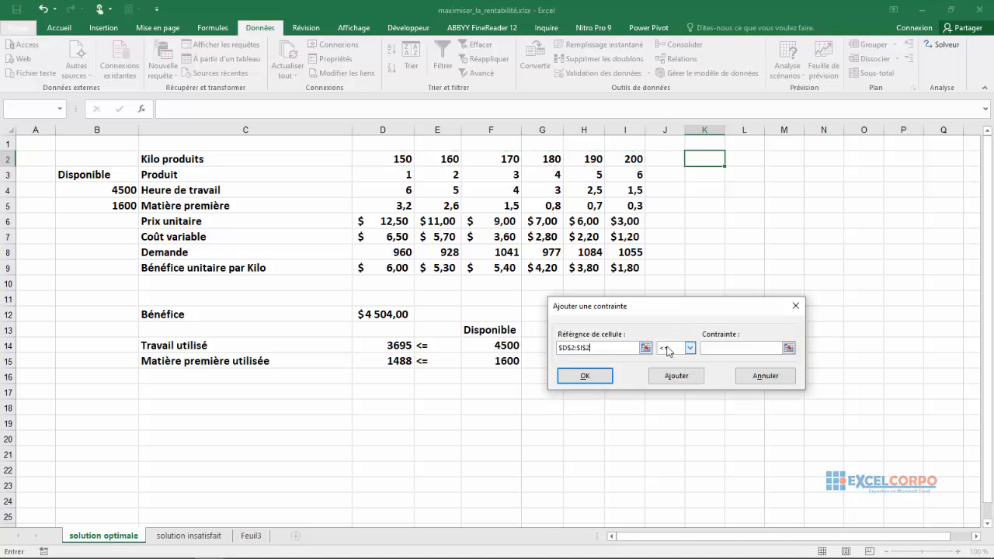
{"action": "left_click", "coordinate": [786, 349]}
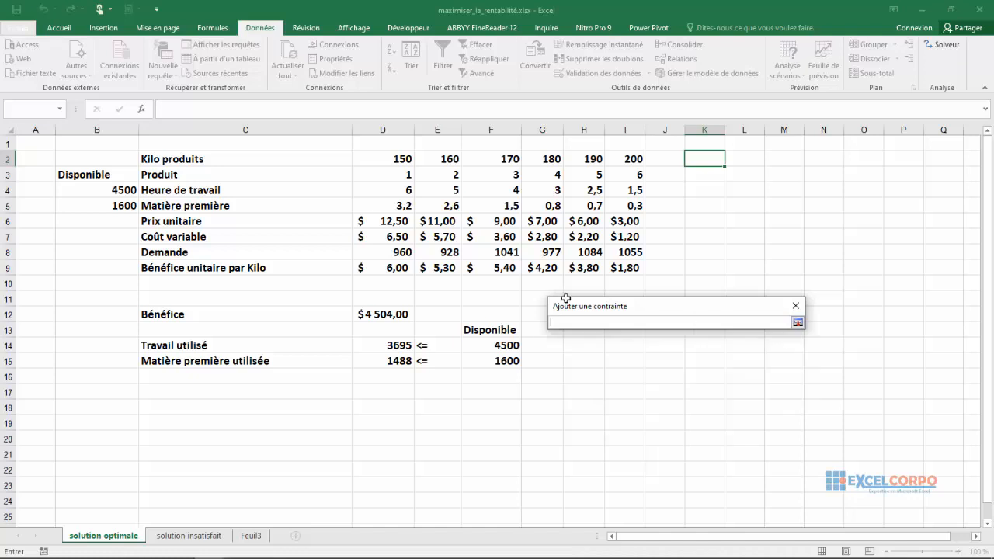
{"action": "left_click_drag", "start_coordinate": [394, 253], "coordinate": [612, 248]}
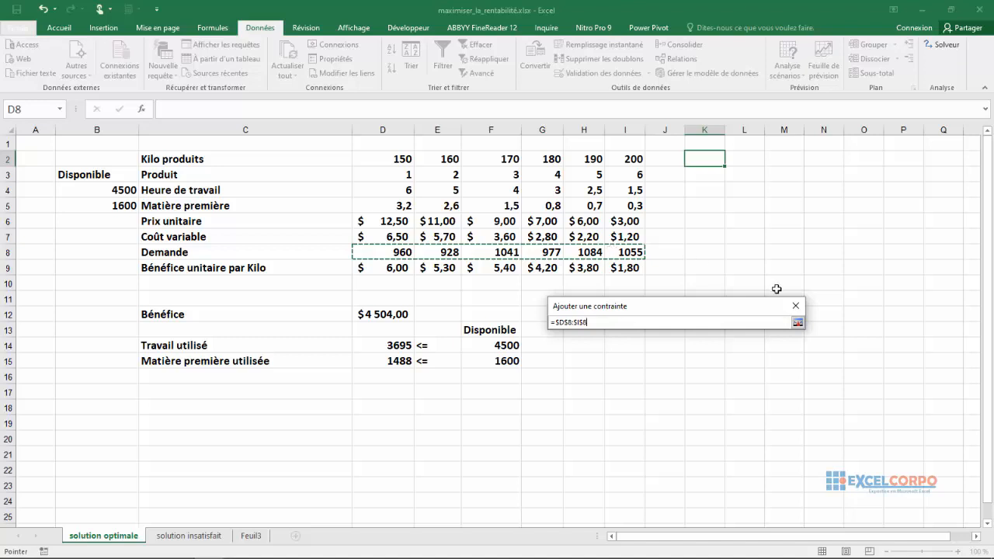
{"action": "left_click", "coordinate": [798, 321]}
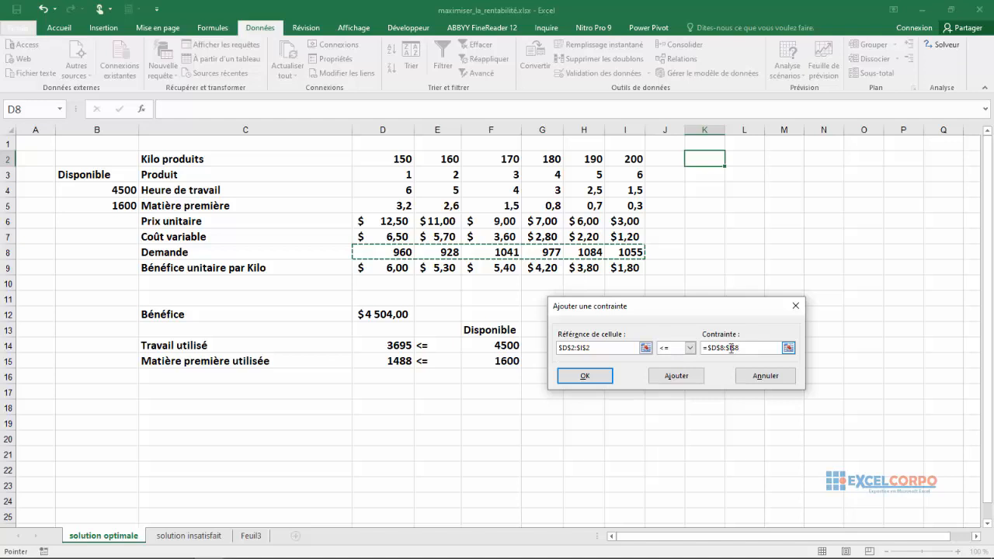
{"action": "left_click", "coordinate": [594, 377]}
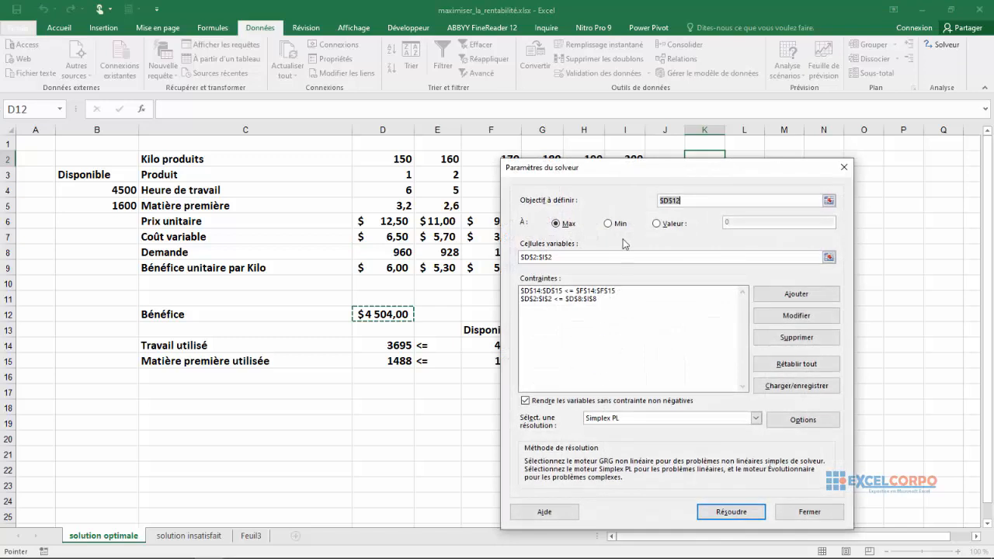
Step: Choose Simplex PL as the Solver's resolution method
{"action": "left_click_drag", "start_coordinate": [649, 168], "coordinate": [624, 50]}
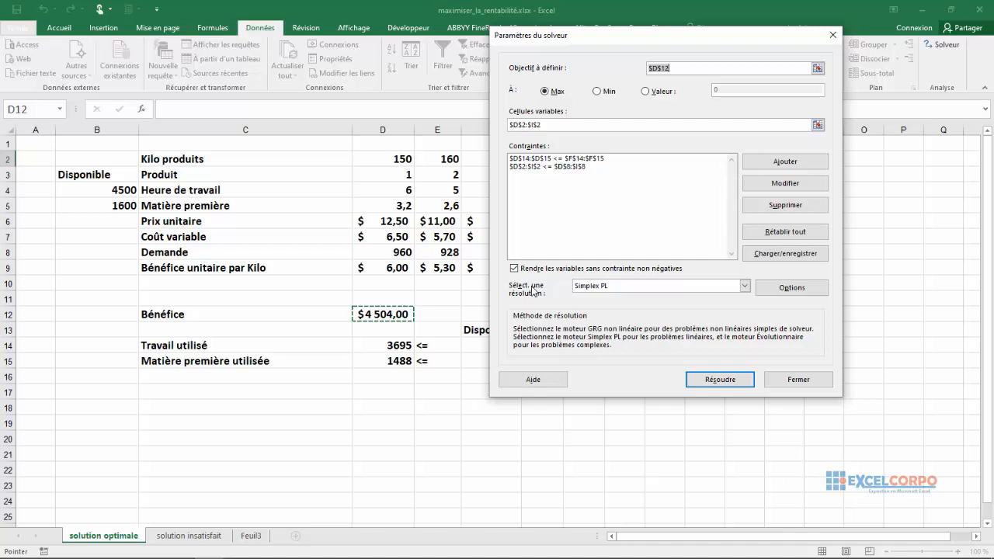
{"action": "left_click", "coordinate": [743, 286]}
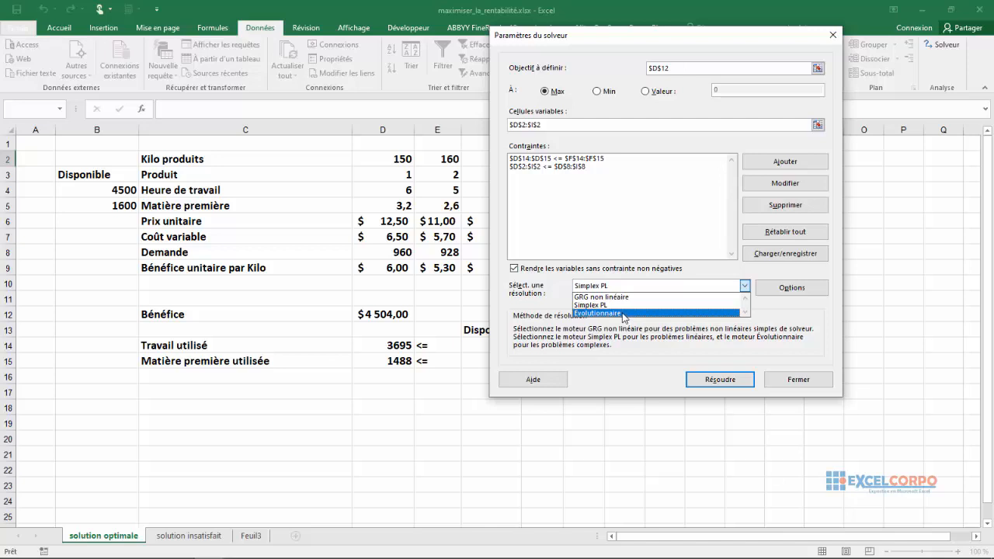
{"action": "left_click", "coordinate": [595, 307]}
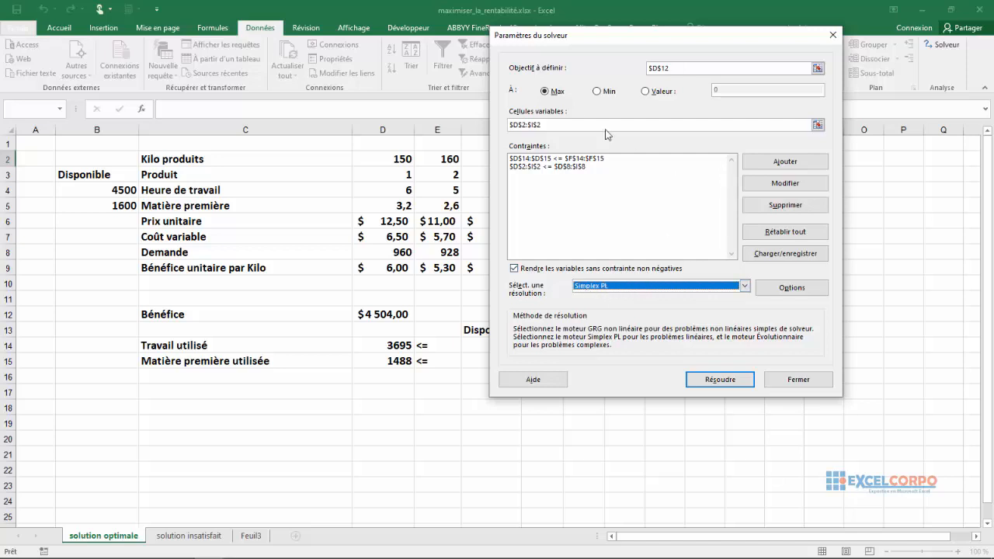
Step: Review the Solver's objective cell $D$12 and the demand constraint in the constraint list
{"action": "left_click", "coordinate": [674, 69]}
{"action": "key", "text": "BackSpace"}
{"action": "key", "text": "BackSpace"}
{"action": "type", "text": "12"}
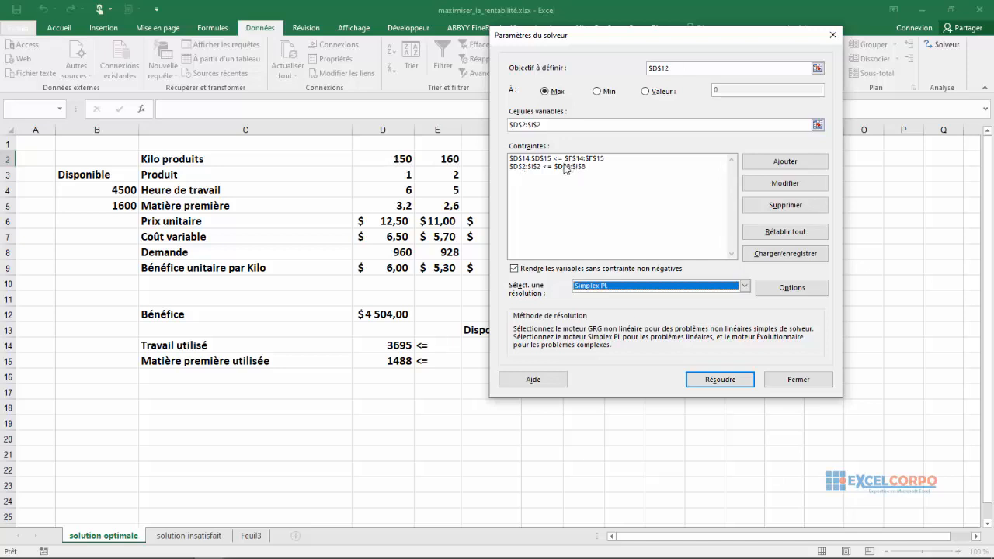
{"action": "left_click", "coordinate": [558, 171]}
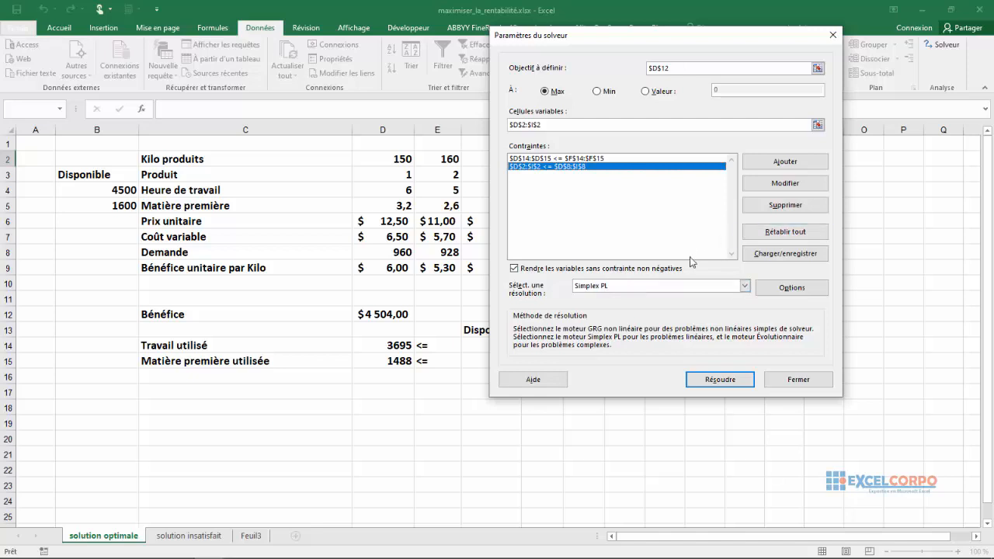
Step: Solve the model with the Simplex PL method and keep the Solver's solution
{"action": "left_click", "coordinate": [745, 287]}
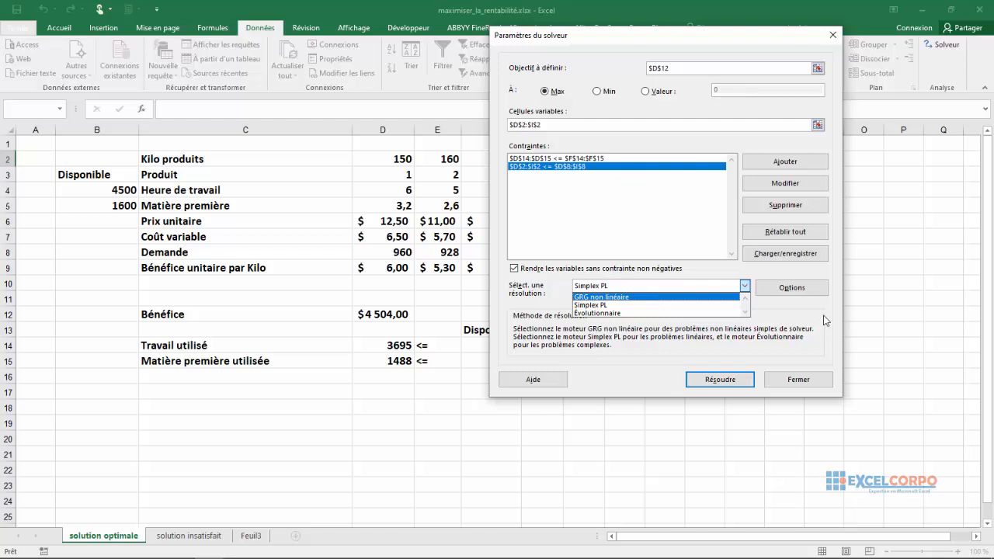
{"action": "left_click", "coordinate": [643, 305]}
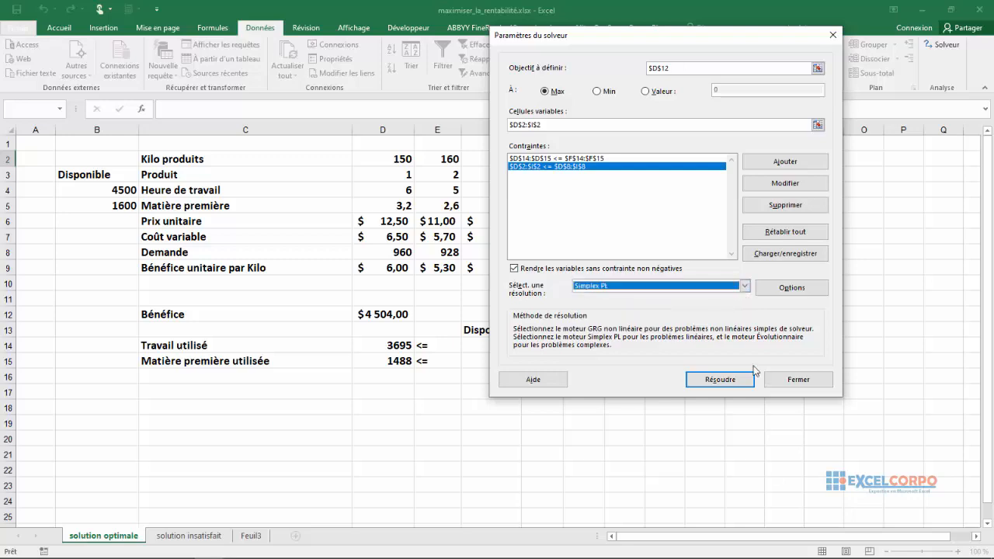
{"action": "left_click", "coordinate": [725, 383]}
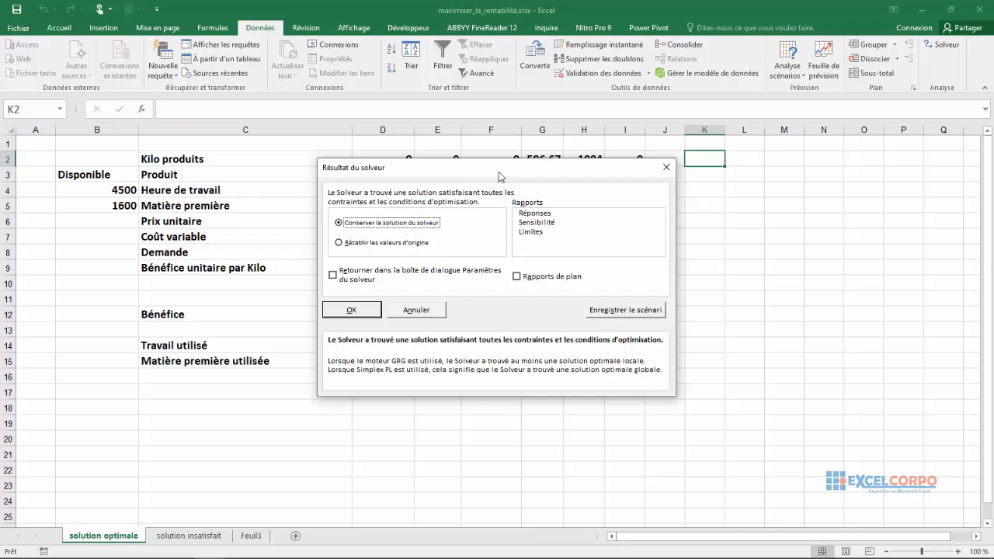
{"action": "left_click_drag", "start_coordinate": [479, 172], "coordinate": [679, 322]}
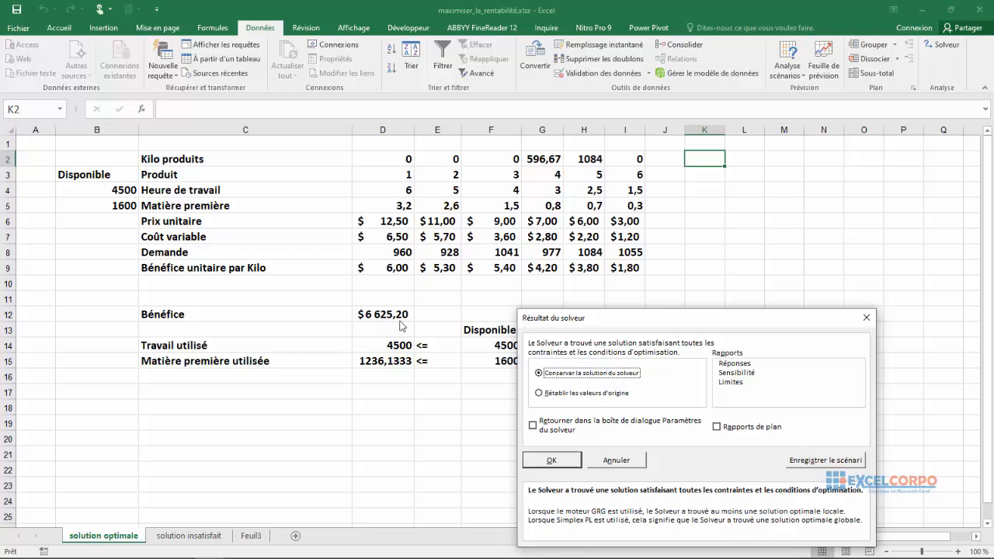
{"action": "left_click", "coordinate": [540, 394]}
{"action": "left_click", "coordinate": [540, 374]}
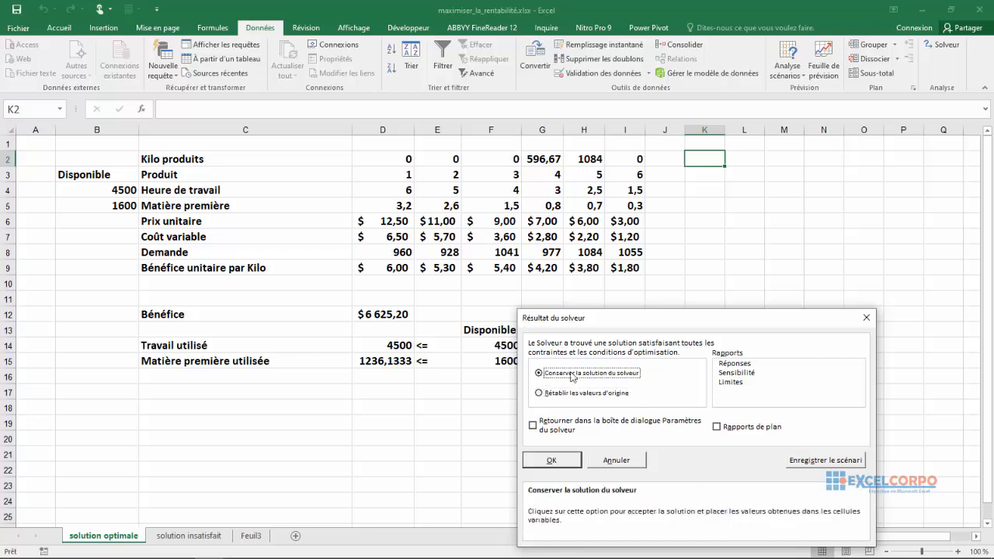
{"action": "left_click", "coordinate": [551, 461]}
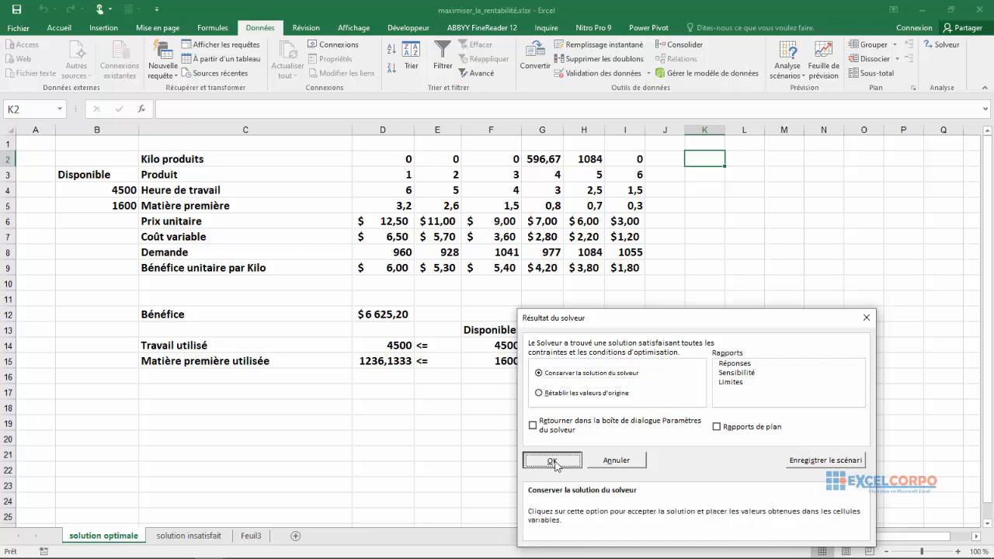
Step: Check the solved Kilo produits quantities in D2:I2 against the Demande in D8:I8, and examine the Bénéfice in D12
{"action": "left_click", "coordinate": [9, 157]}
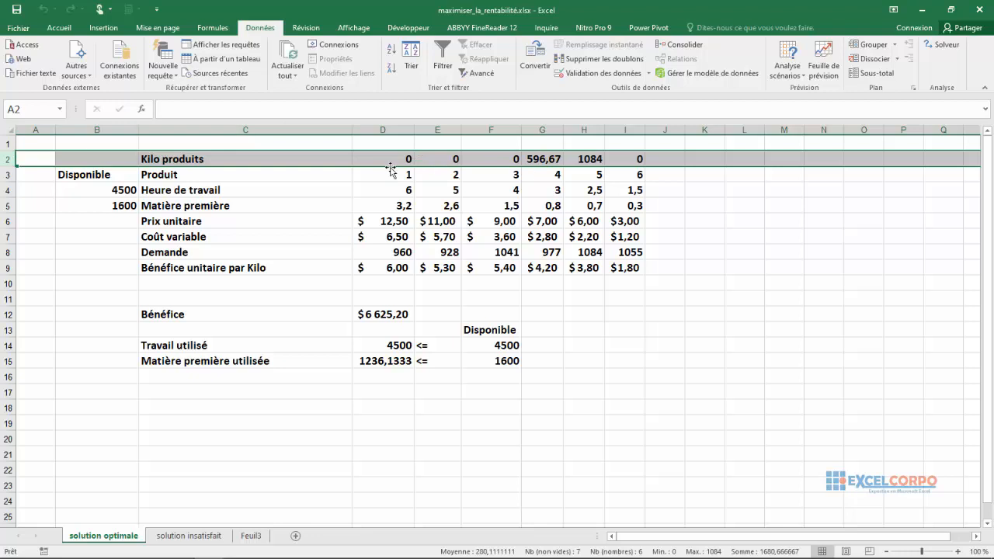
{"action": "left_click", "coordinate": [166, 160]}
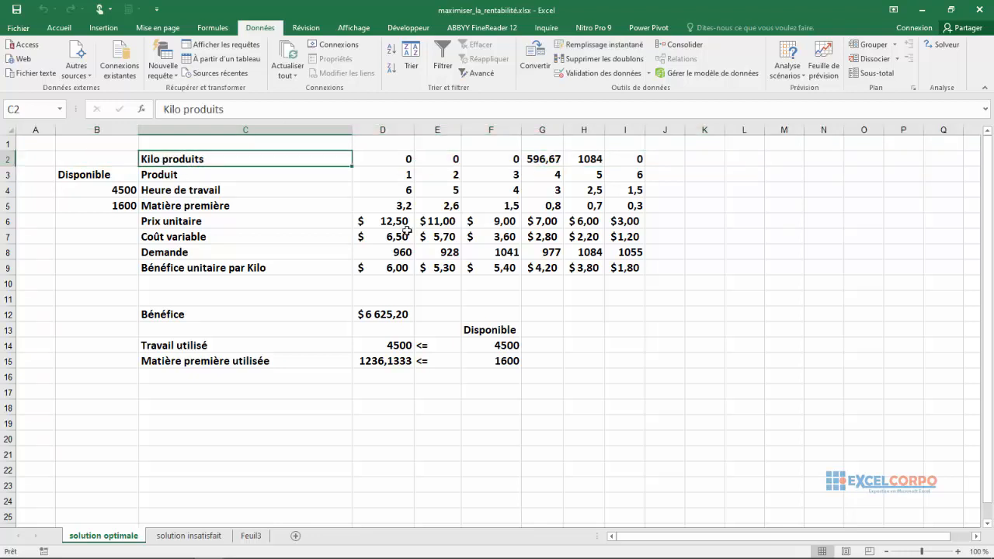
{"action": "left_click_drag", "start_coordinate": [389, 158], "coordinate": [614, 160]}
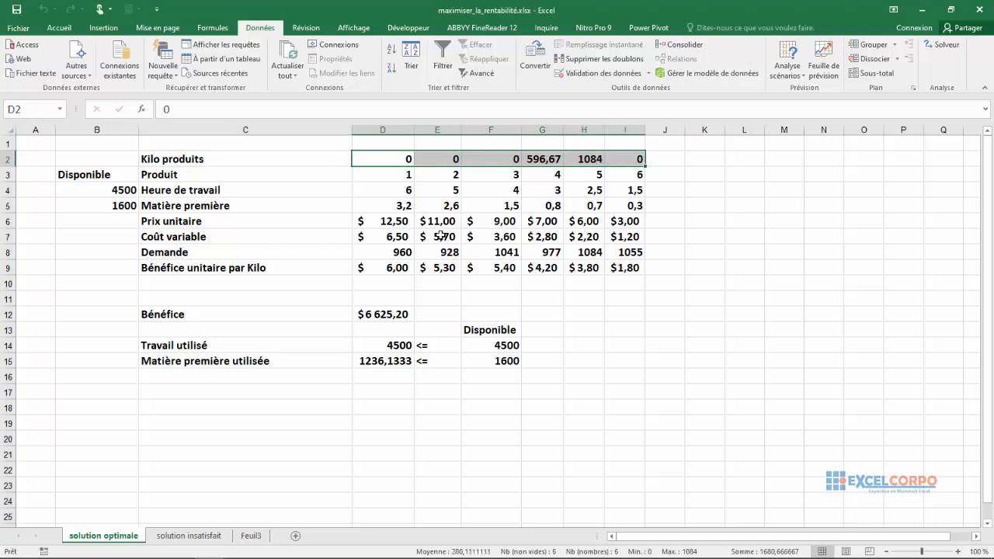
{"action": "left_click_drag", "start_coordinate": [389, 254], "coordinate": [627, 250]}
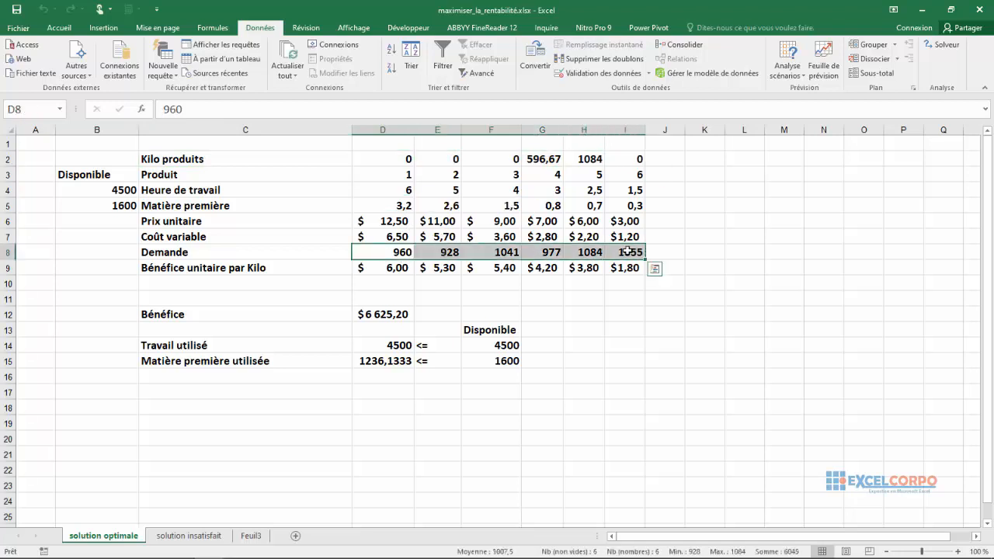
{"action": "left_click", "coordinate": [396, 315]}
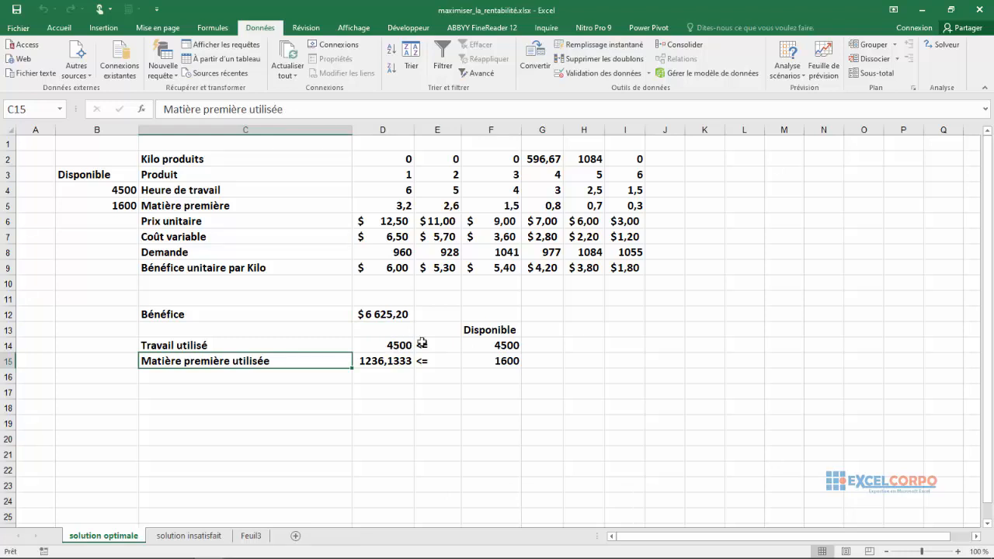
Step: Compare the Travail utilisé and Matière première utilisée in D14:D15 with their Disponible limits in F14:F15
{"action": "key", "text": "Right"}
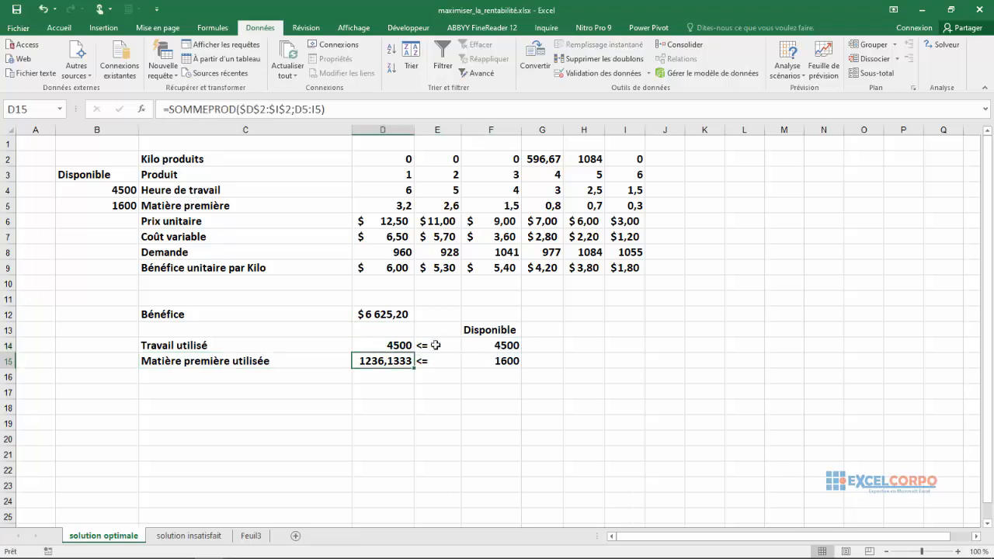
{"action": "left_click", "coordinate": [395, 347]}
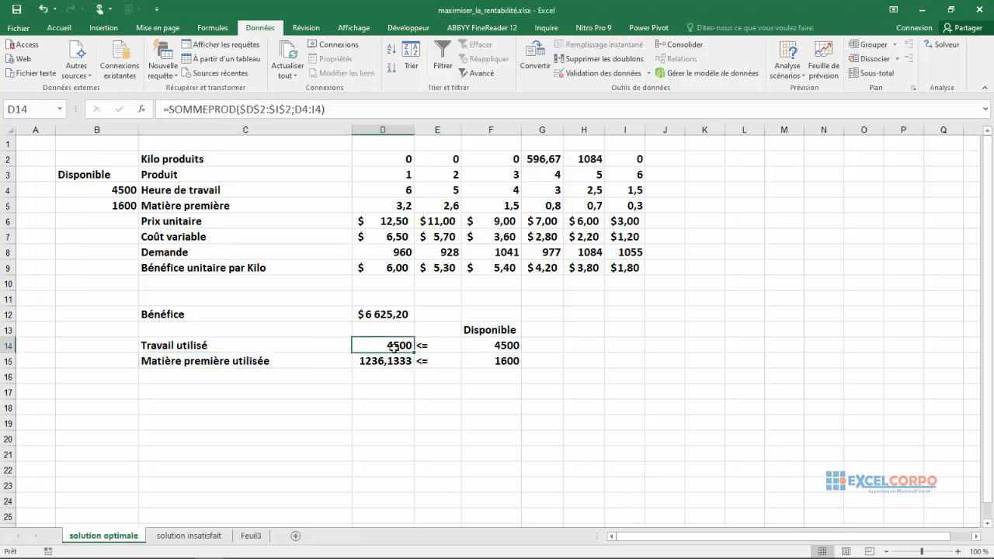
{"action": "left_click", "coordinate": [483, 347]}
{"action": "left_click", "coordinate": [396, 343]}
{"action": "left_click", "coordinate": [403, 363]}
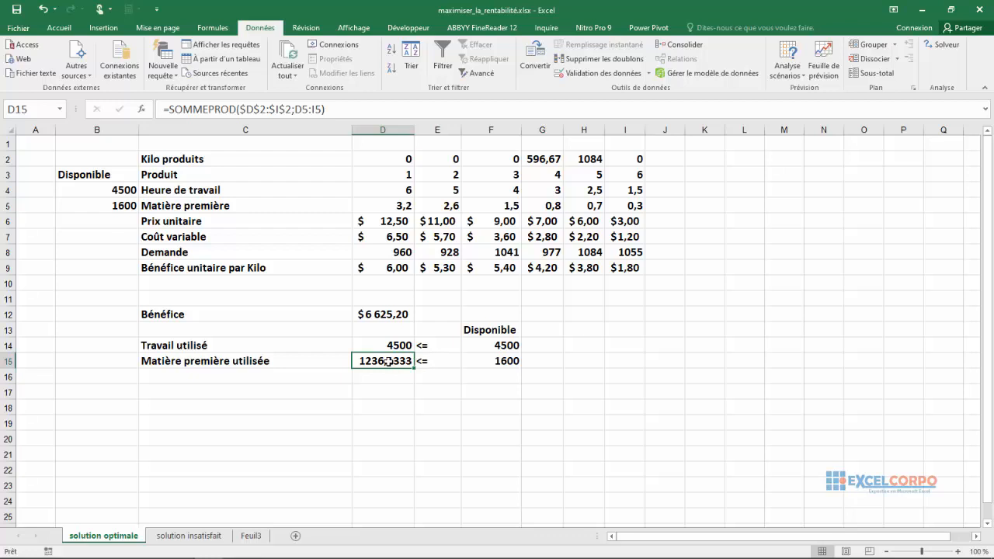
{"action": "left_click", "coordinate": [490, 363]}
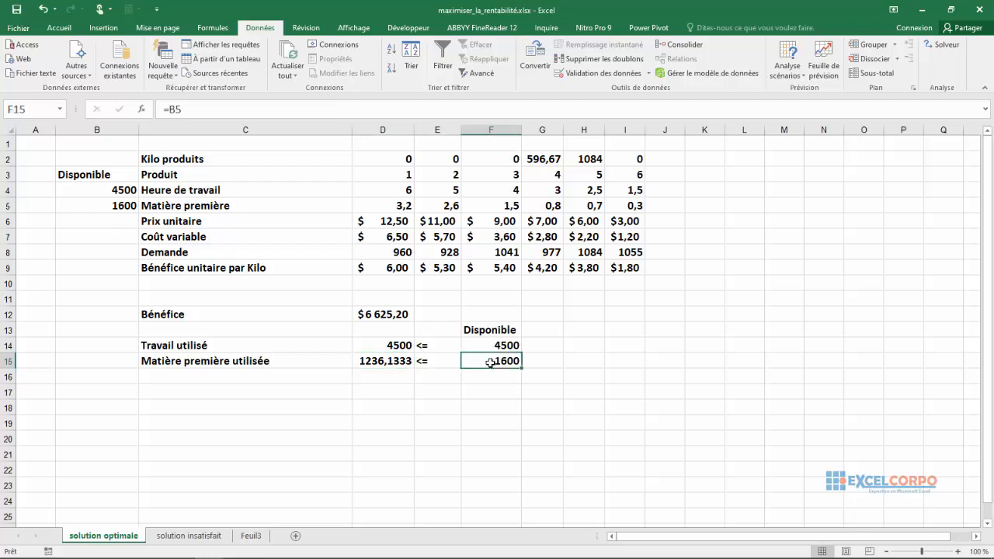
{"action": "left_click", "coordinate": [405, 345]}
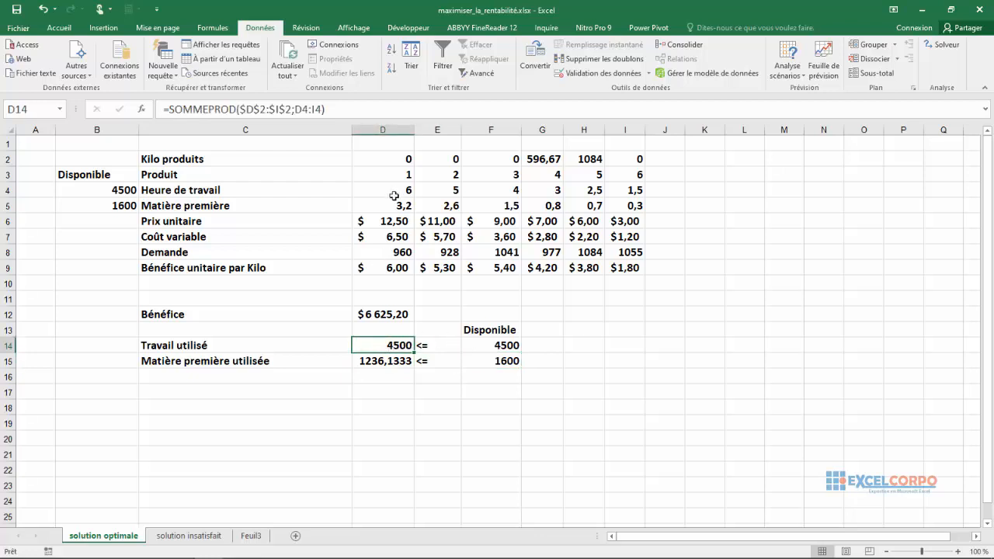
Step: Examine how the Bénéfice in D12 relates to product 1's Kilo produits in D2 and Demande in D8
{"action": "left_click", "coordinate": [370, 313]}
{"action": "left_click", "coordinate": [375, 162]}
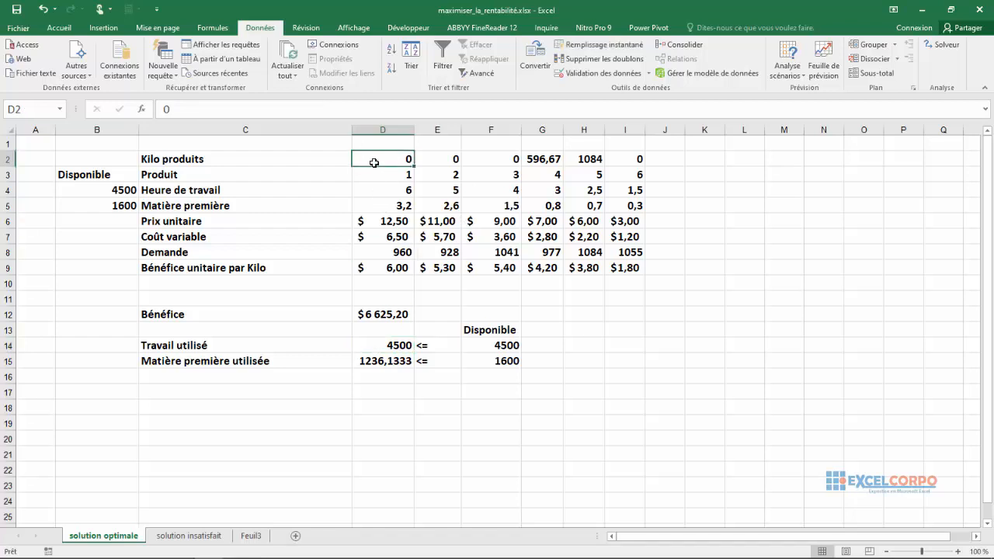
{"action": "left_click", "coordinate": [388, 258]}
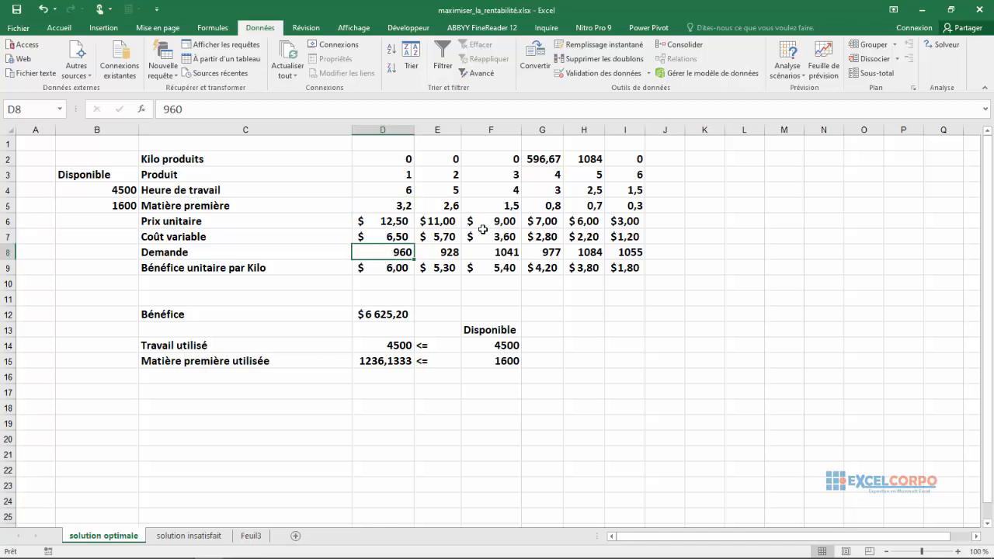
{"action": "left_click", "coordinate": [386, 317]}
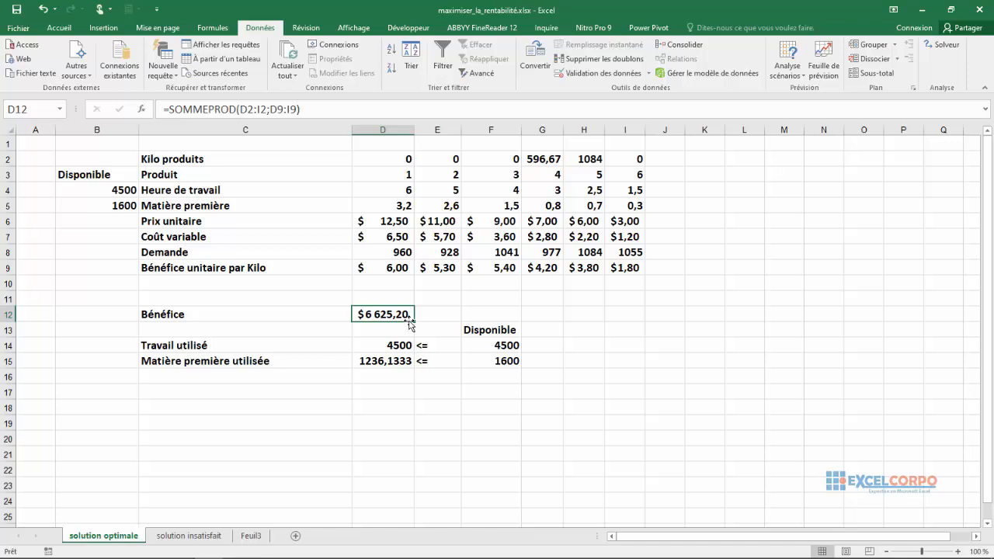
Step: Inspect the optimal Kilo produits of products 4, 5 and 6 in G2:I2, and those of products 1 to 3 in D2:F2
{"action": "left_click", "coordinate": [545, 159]}
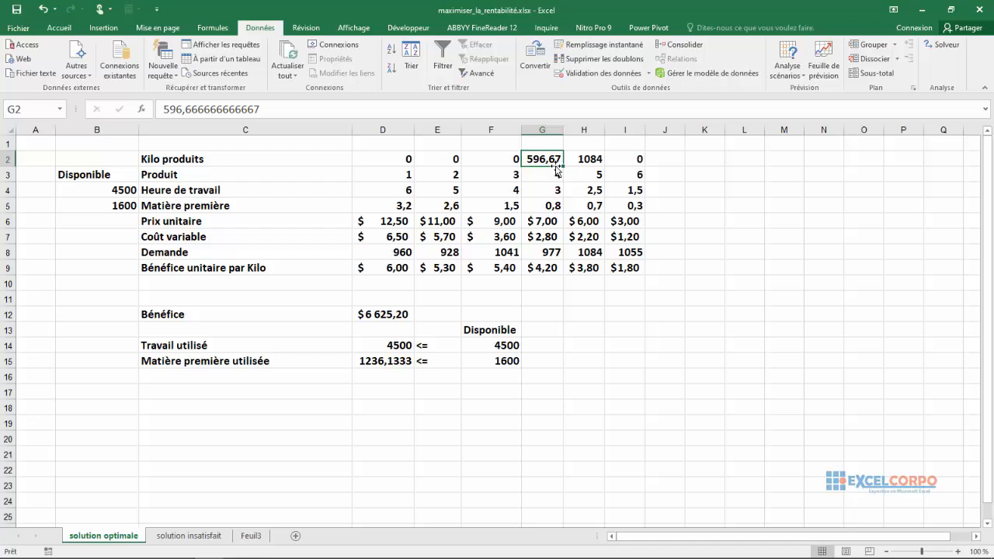
{"action": "left_click", "coordinate": [592, 159]}
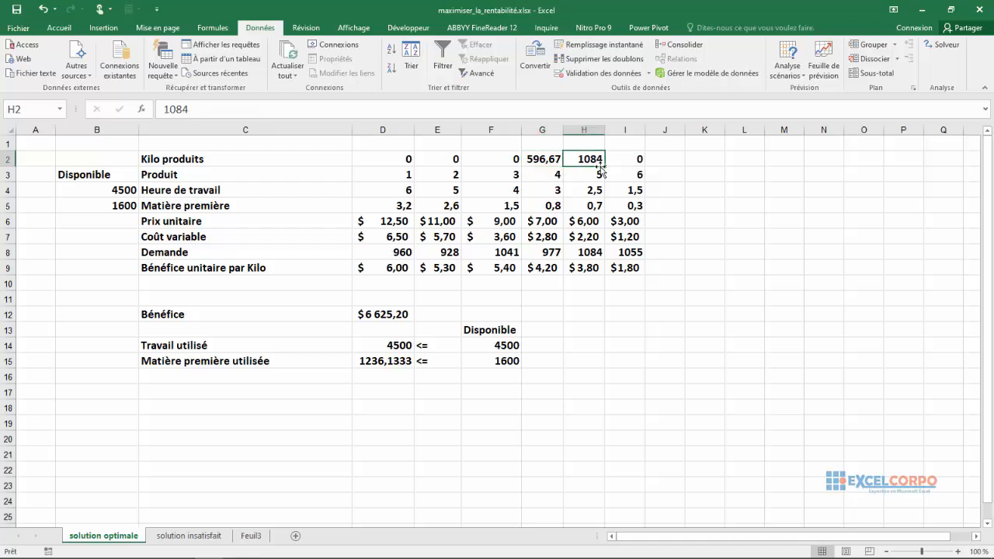
{"action": "left_click", "coordinate": [623, 161]}
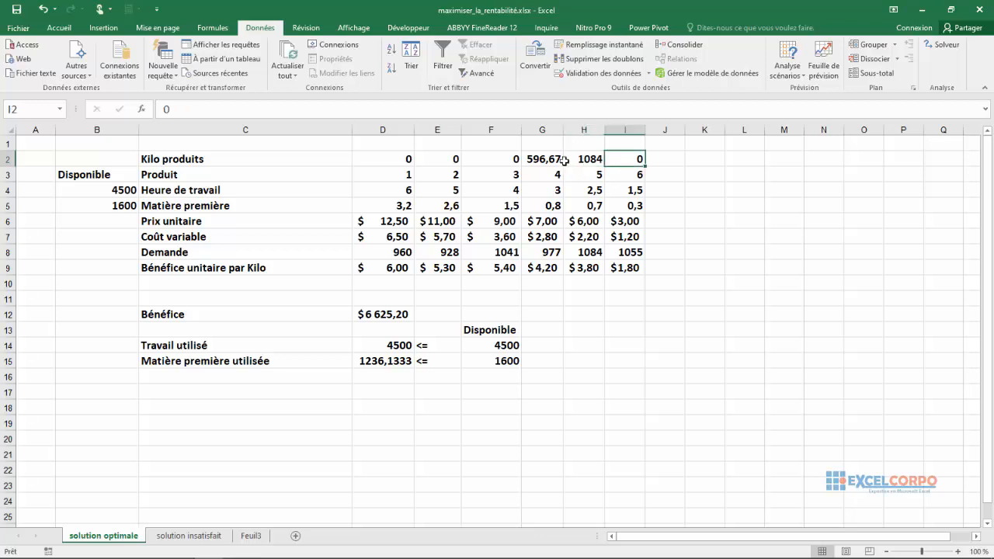
{"action": "left_click", "coordinate": [400, 159]}
{"action": "left_click", "coordinate": [438, 162]}
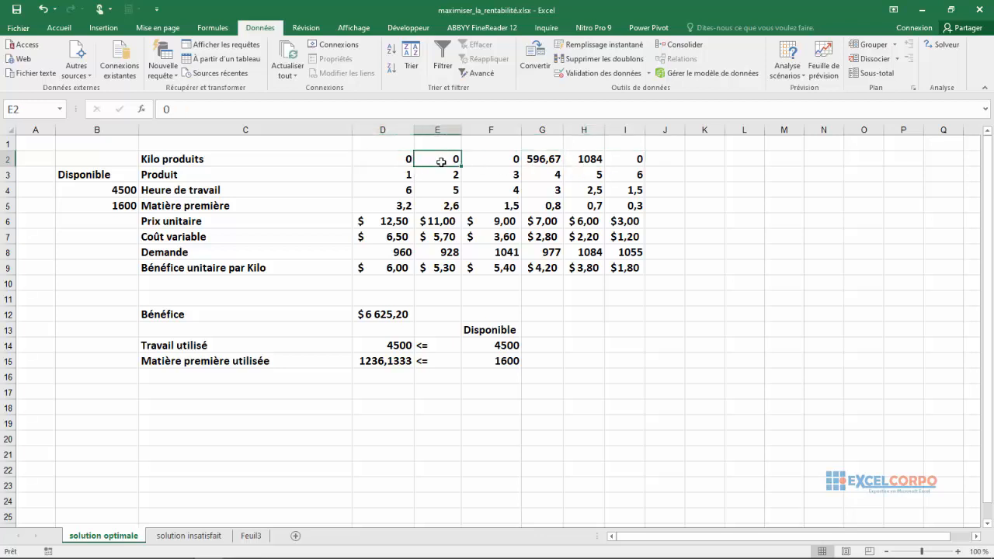
{"action": "left_click", "coordinate": [489, 162]}
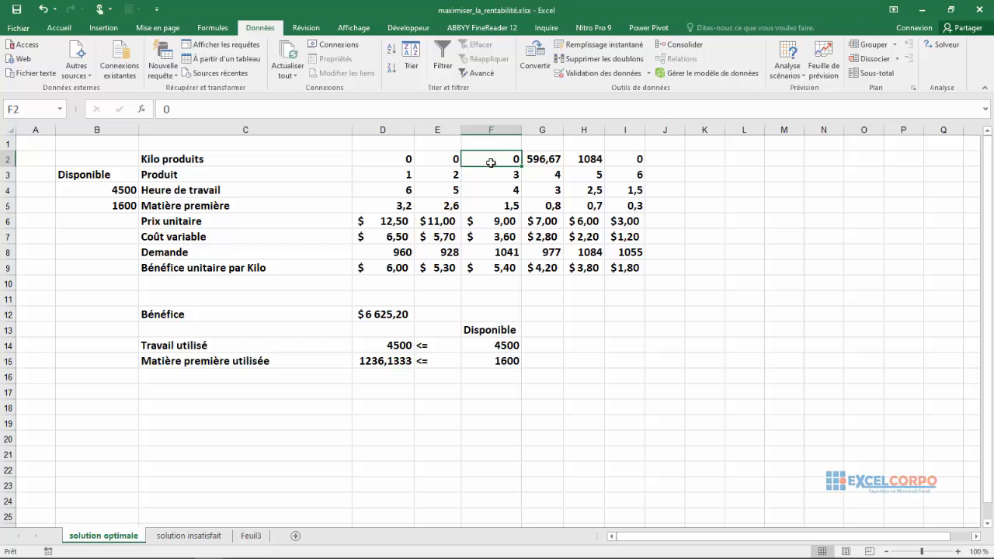
Step: Review the Bénéfice in D12 alongside the raw material used in D15, the available labour in F14 and the Demande row
{"action": "left_click", "coordinate": [389, 314]}
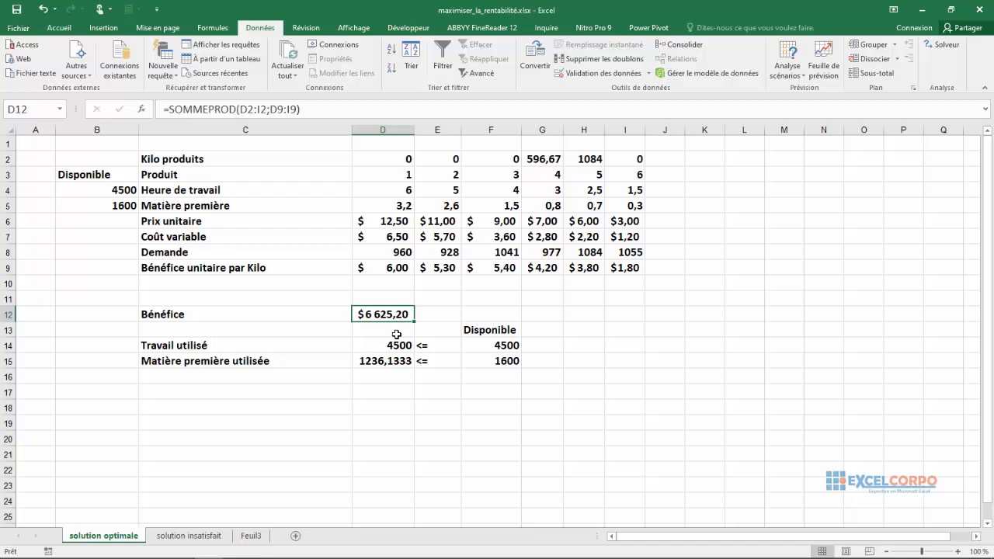
{"action": "left_click", "coordinate": [388, 361]}
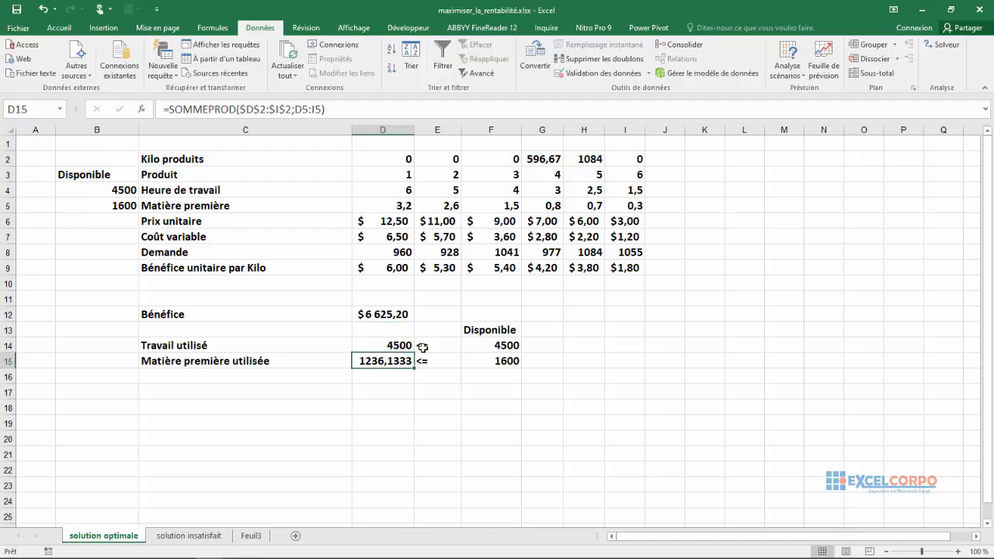
{"action": "left_click", "coordinate": [497, 349]}
{"action": "left_click", "coordinate": [448, 250]}
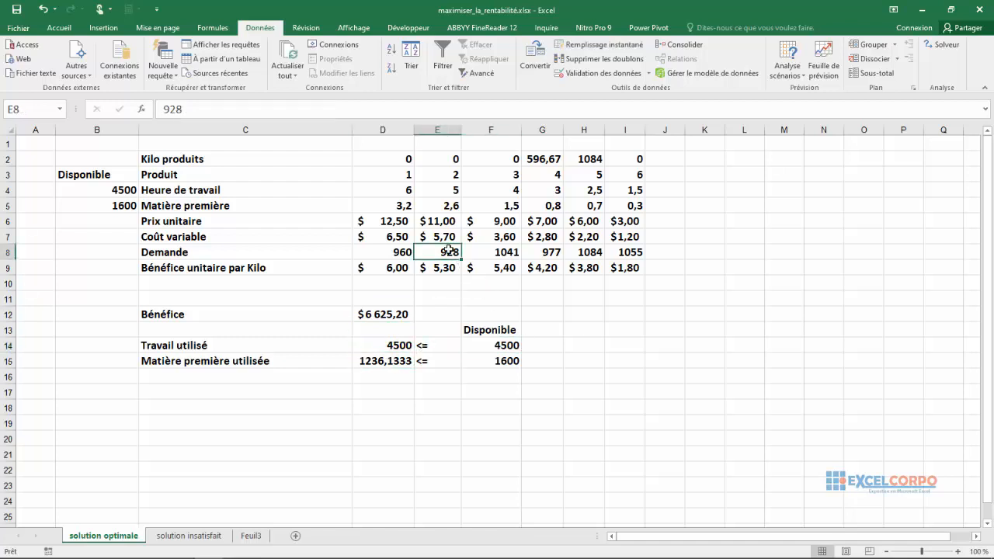